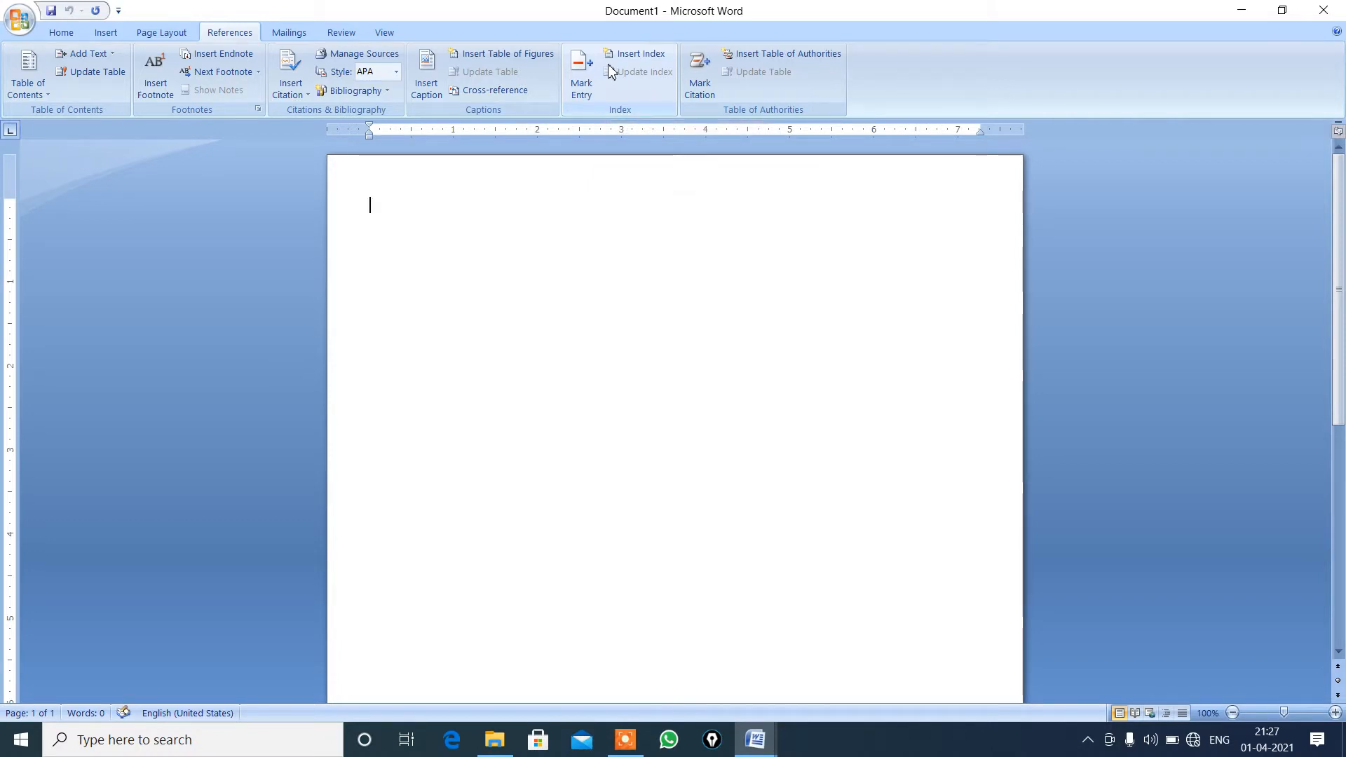
Insert three page breaks in the blank document to create four pages.
key(ctrl+Return)
key(ctrl+Return)
key(ctrl+Return)
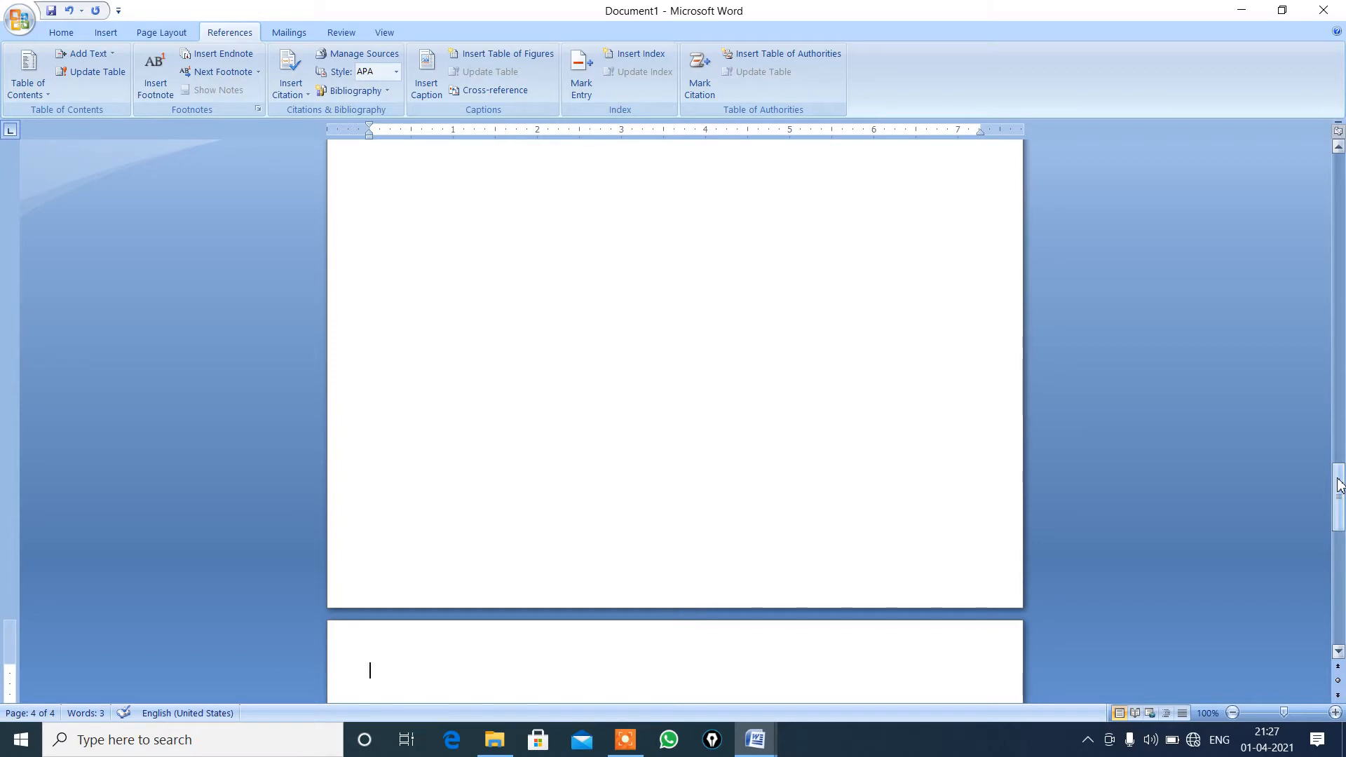
Enter the heading text "English" at the start of the second page.
drag(1340, 485, 1334, 282)
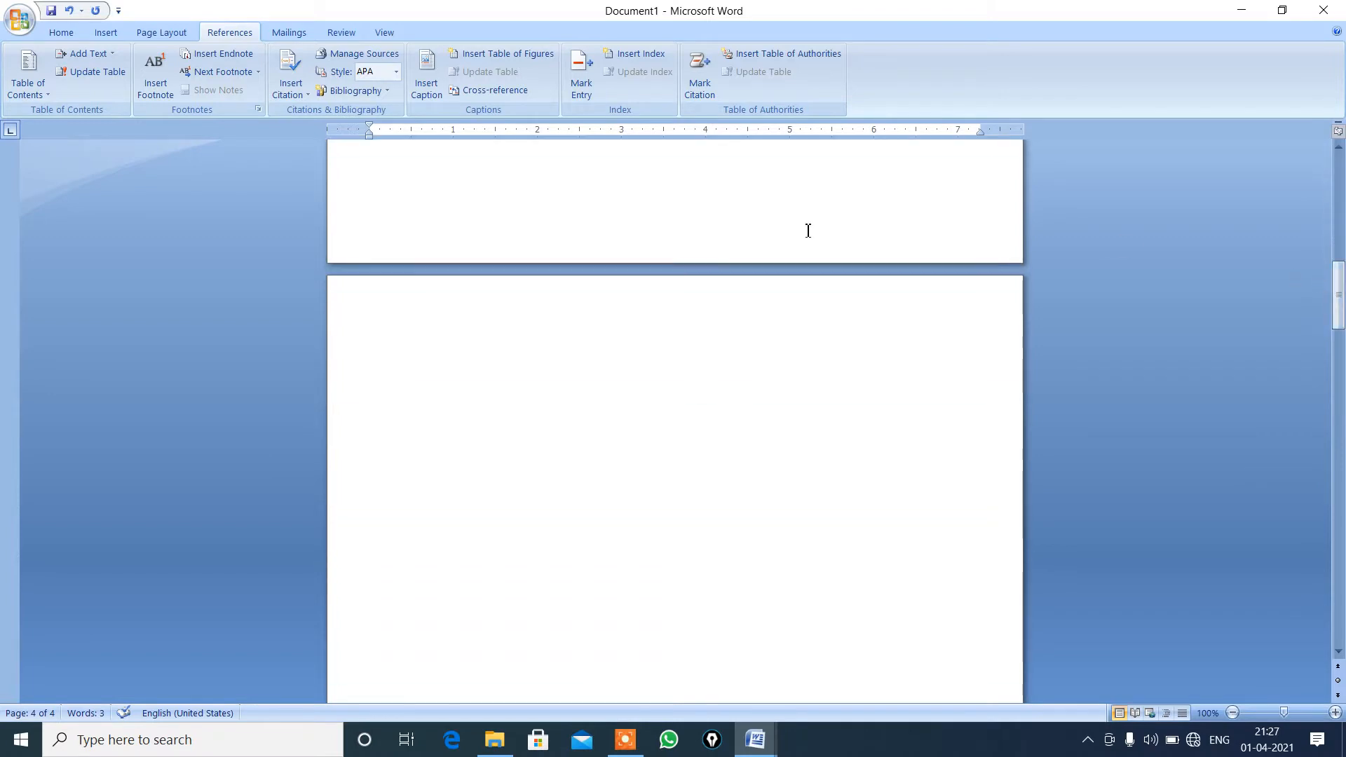
click(448, 347)
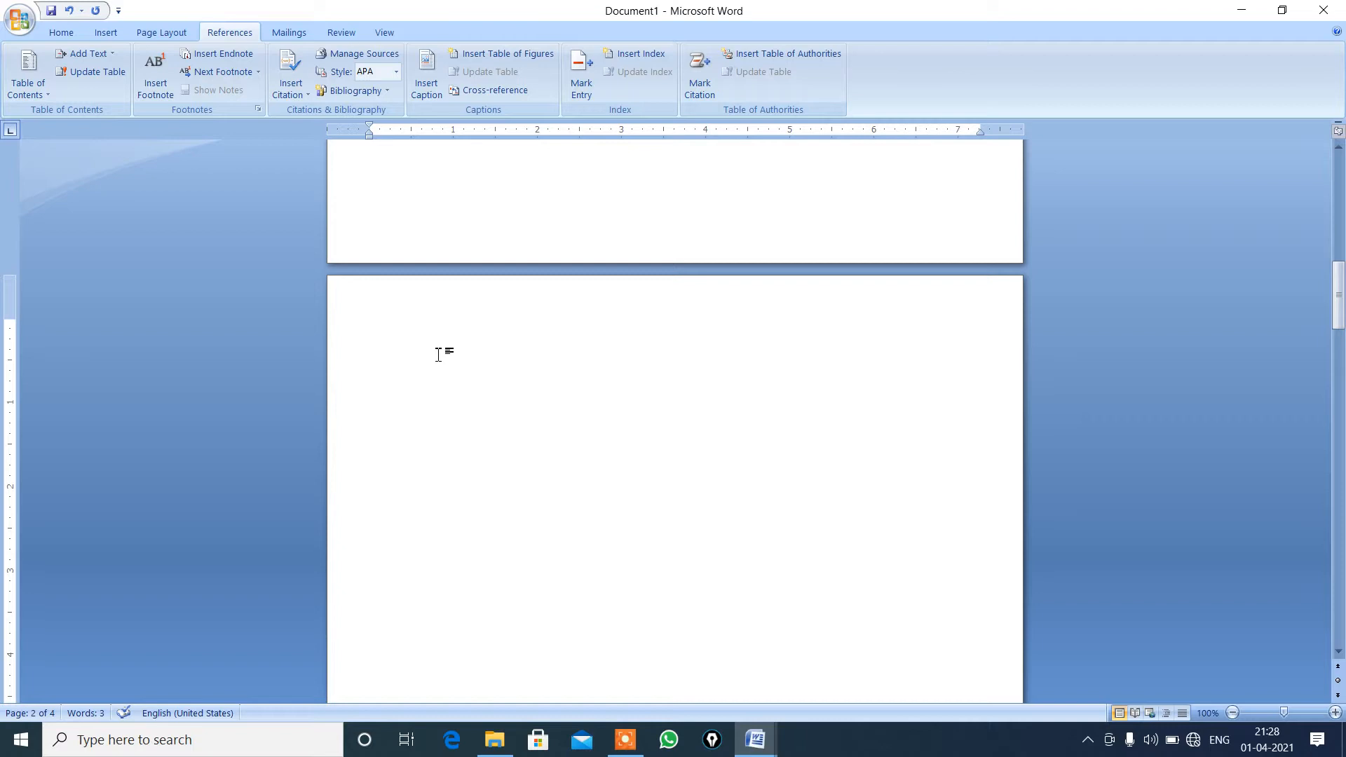
text(english)
Add the "English" heading to the table of contents text as Level 1.
drag(418, 329, 367, 326)
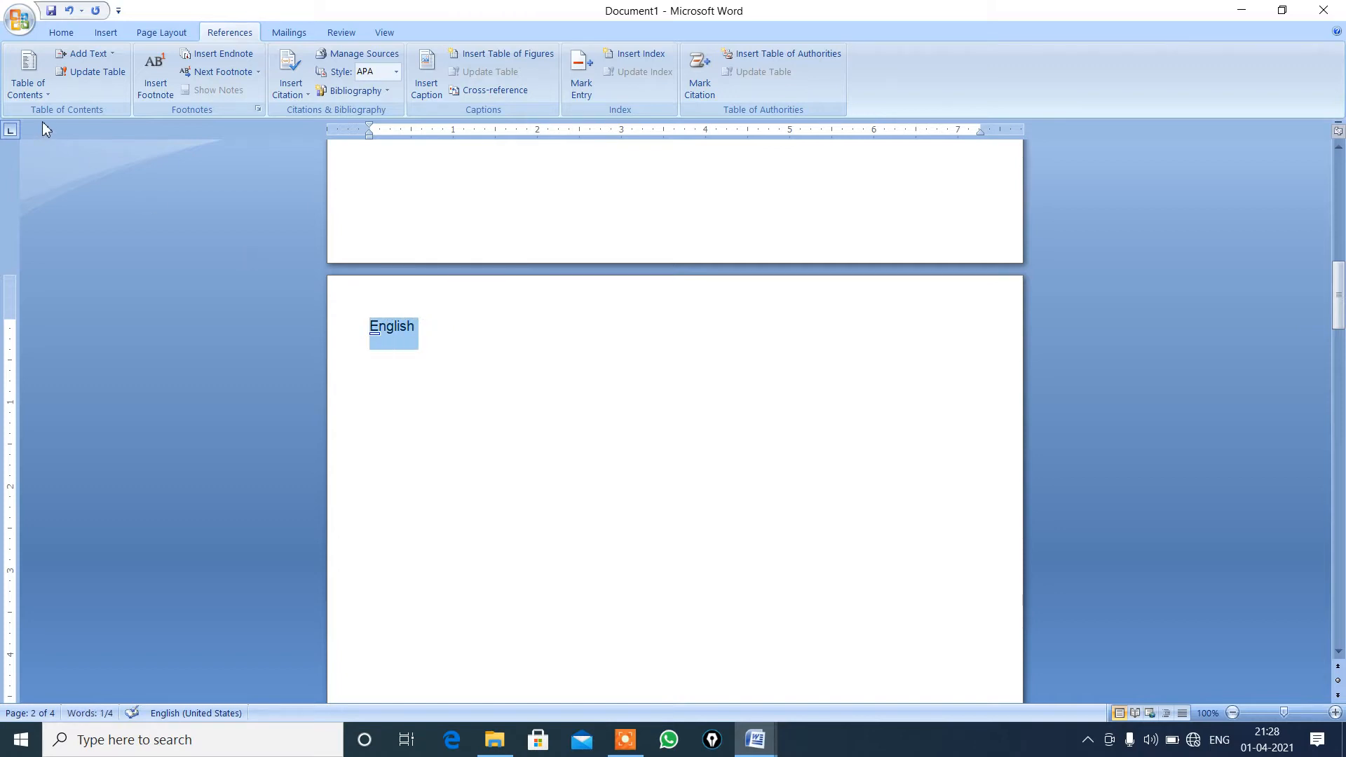
click(106, 56)
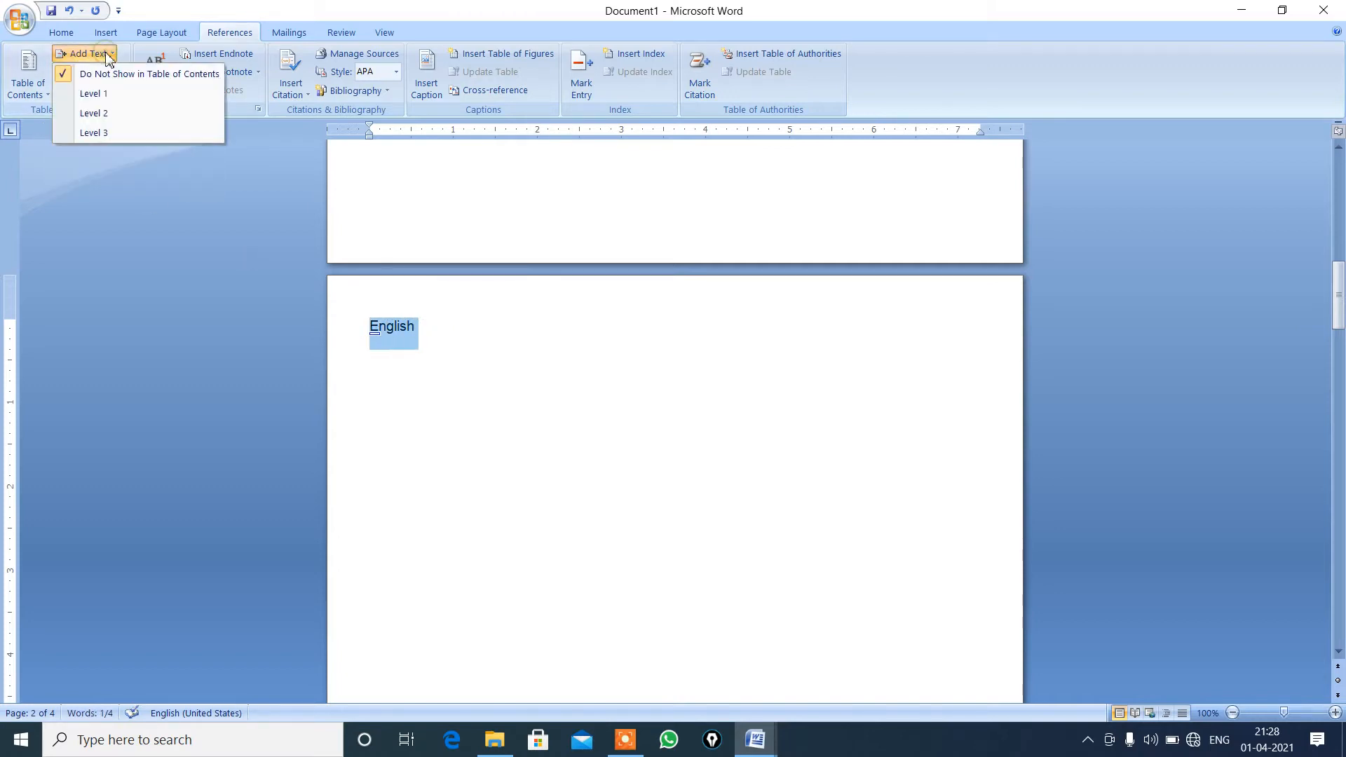
click(107, 94)
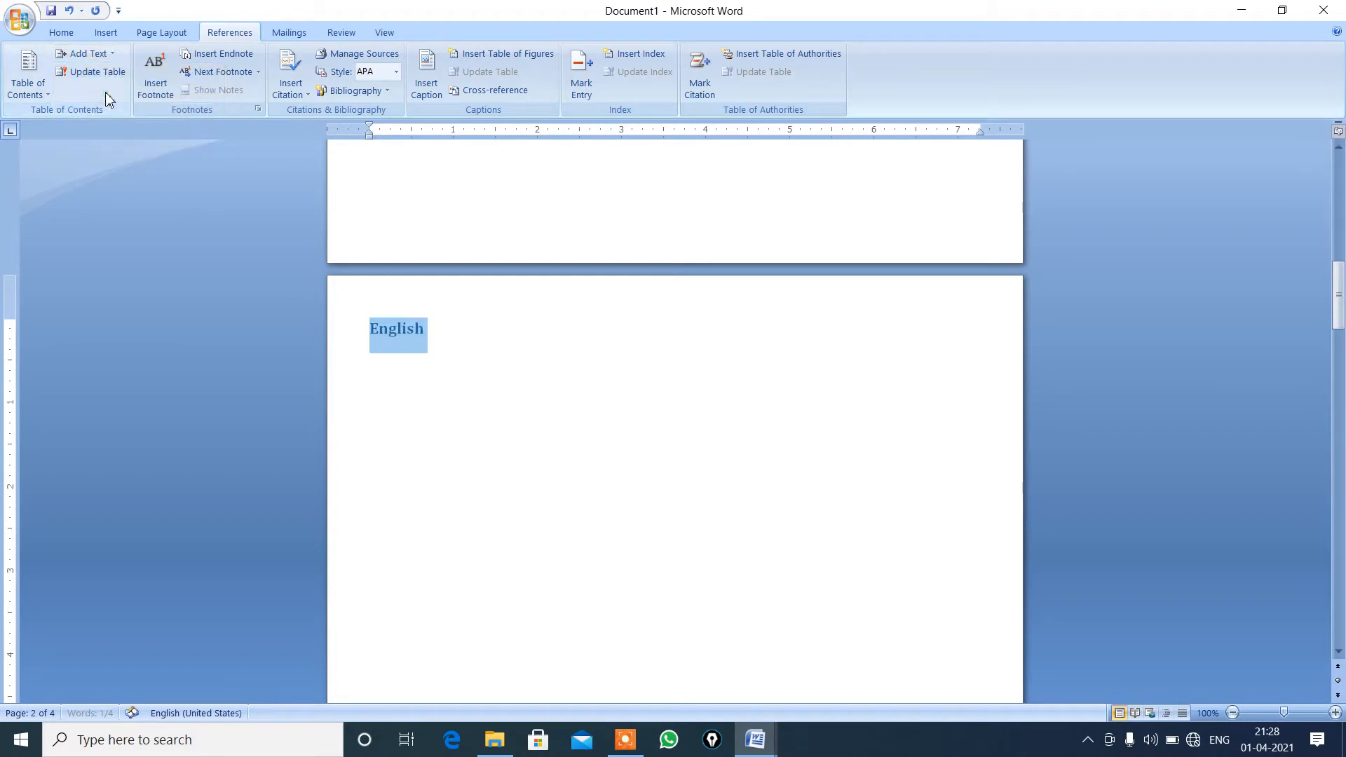
click(420, 326)
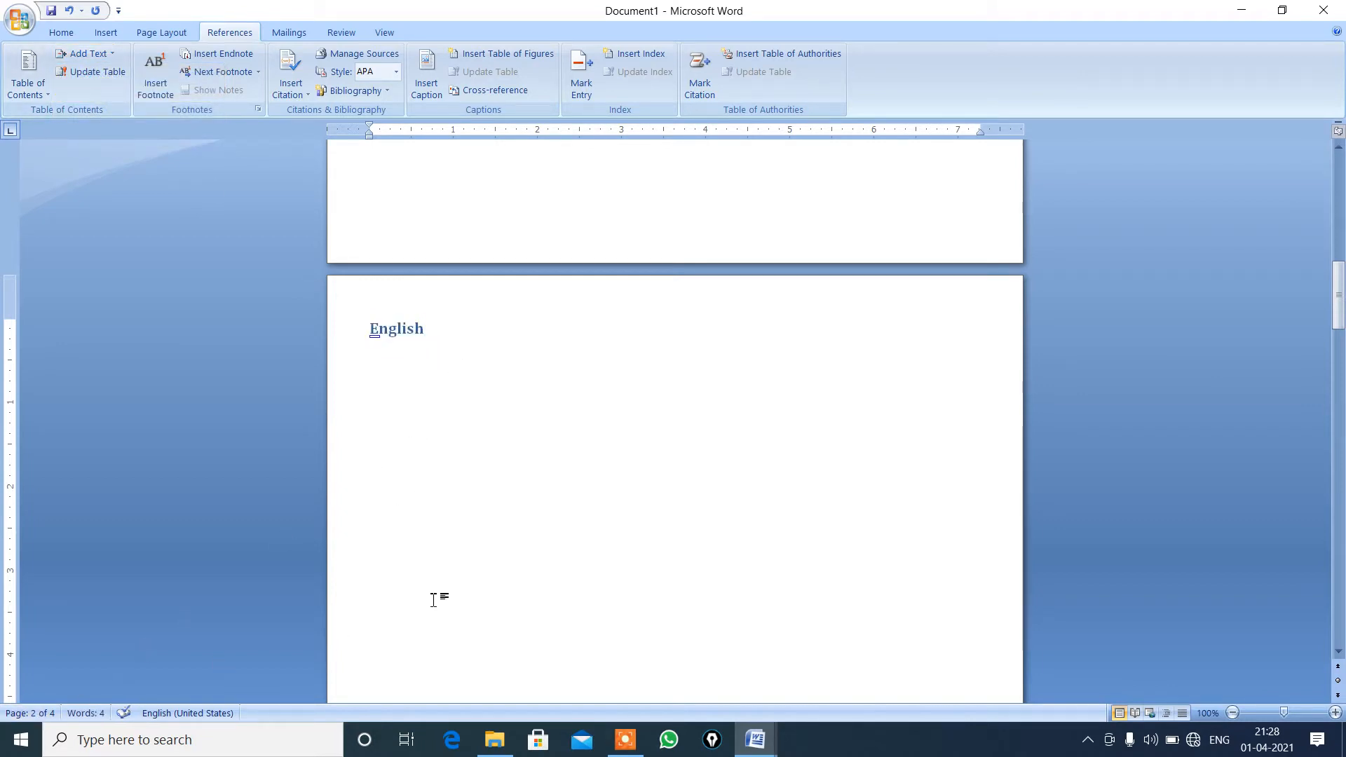
Enter the heading text "Math" at the start of the third page.
click(1339, 652)
drag(1339, 652, 1338, 654)
click(411, 593)
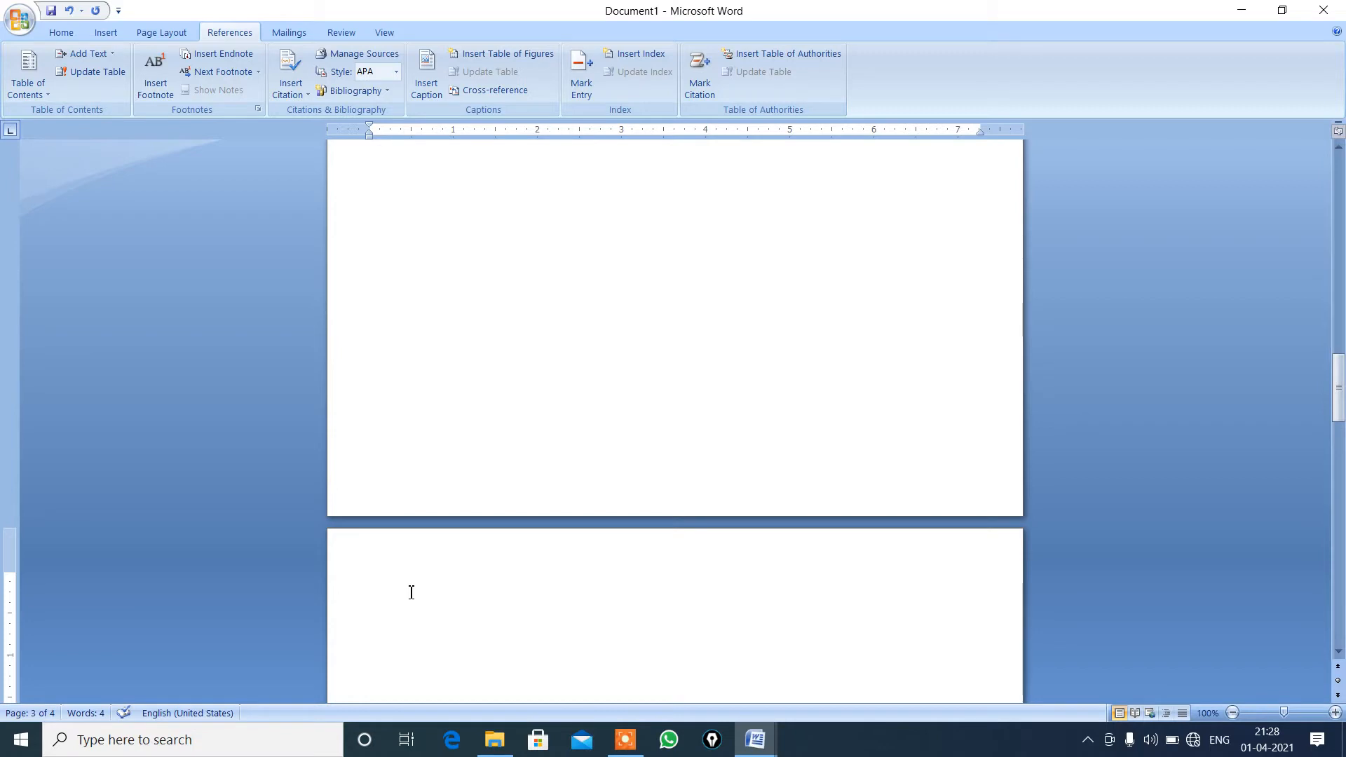
text(Math)
Add the "Math" heading to the table of contents text as Level 1.
double_click(407, 578)
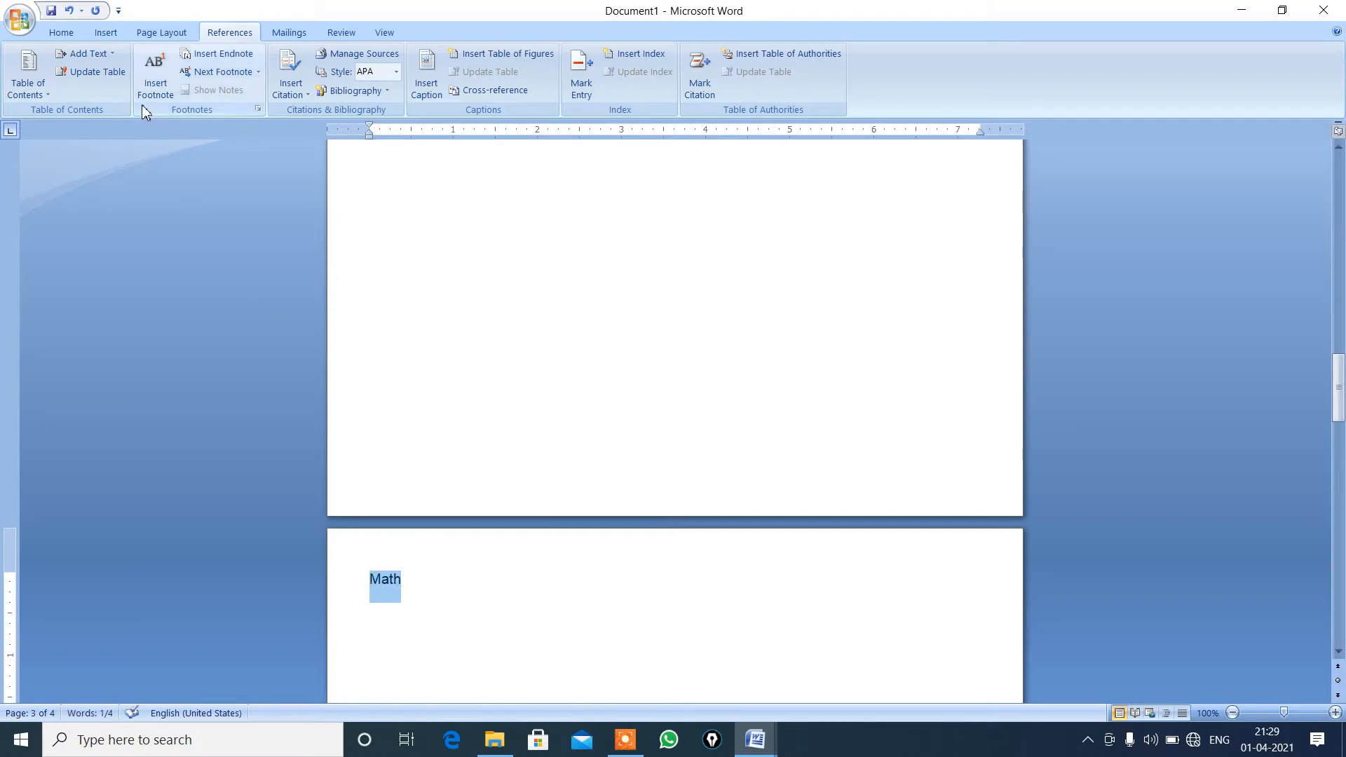
click(111, 54)
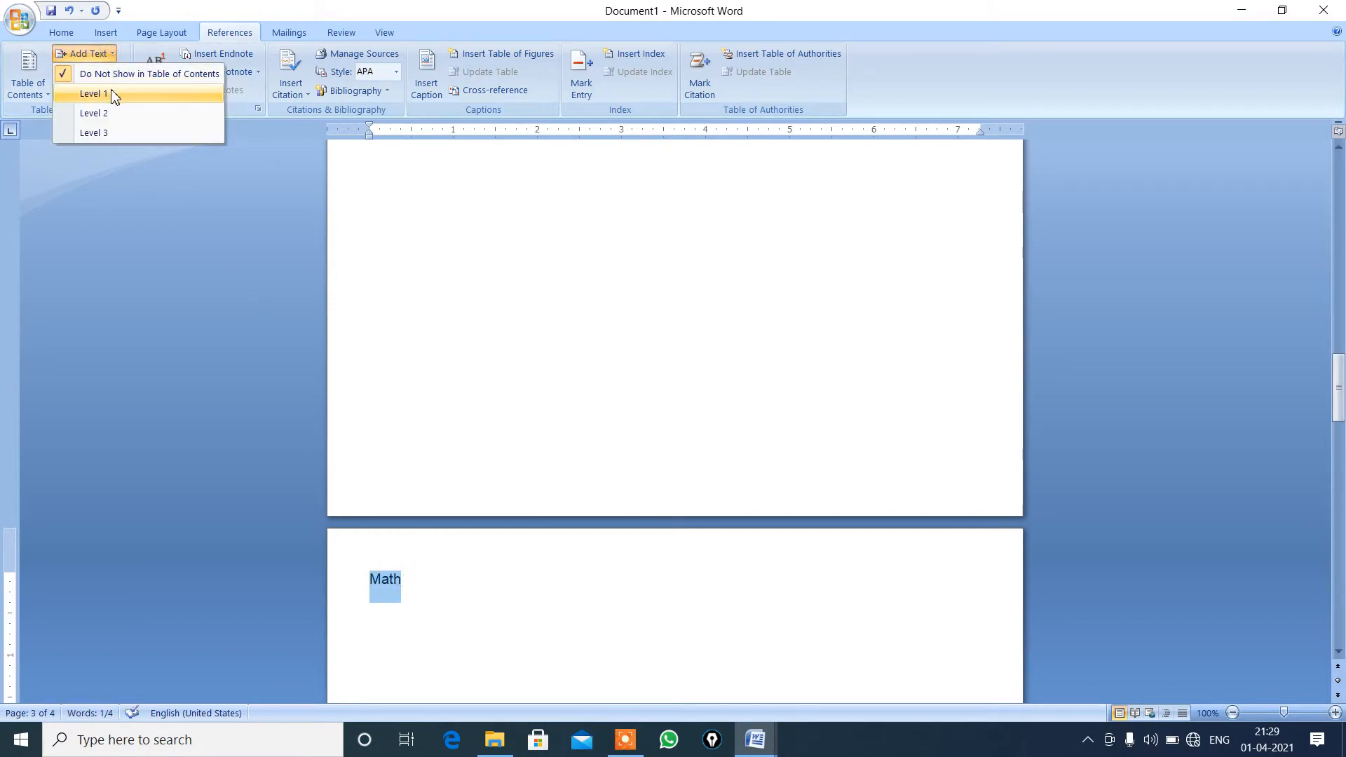
click(111, 92)
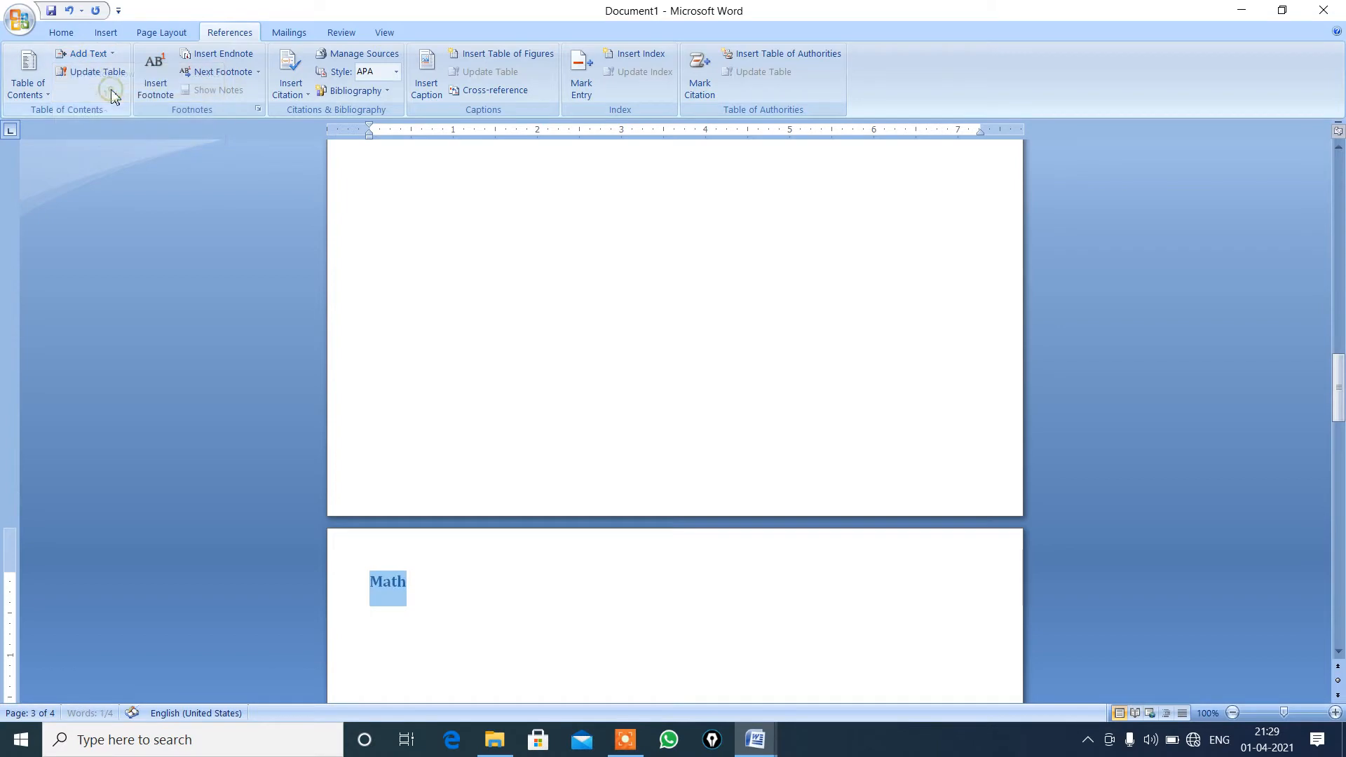
click(446, 580)
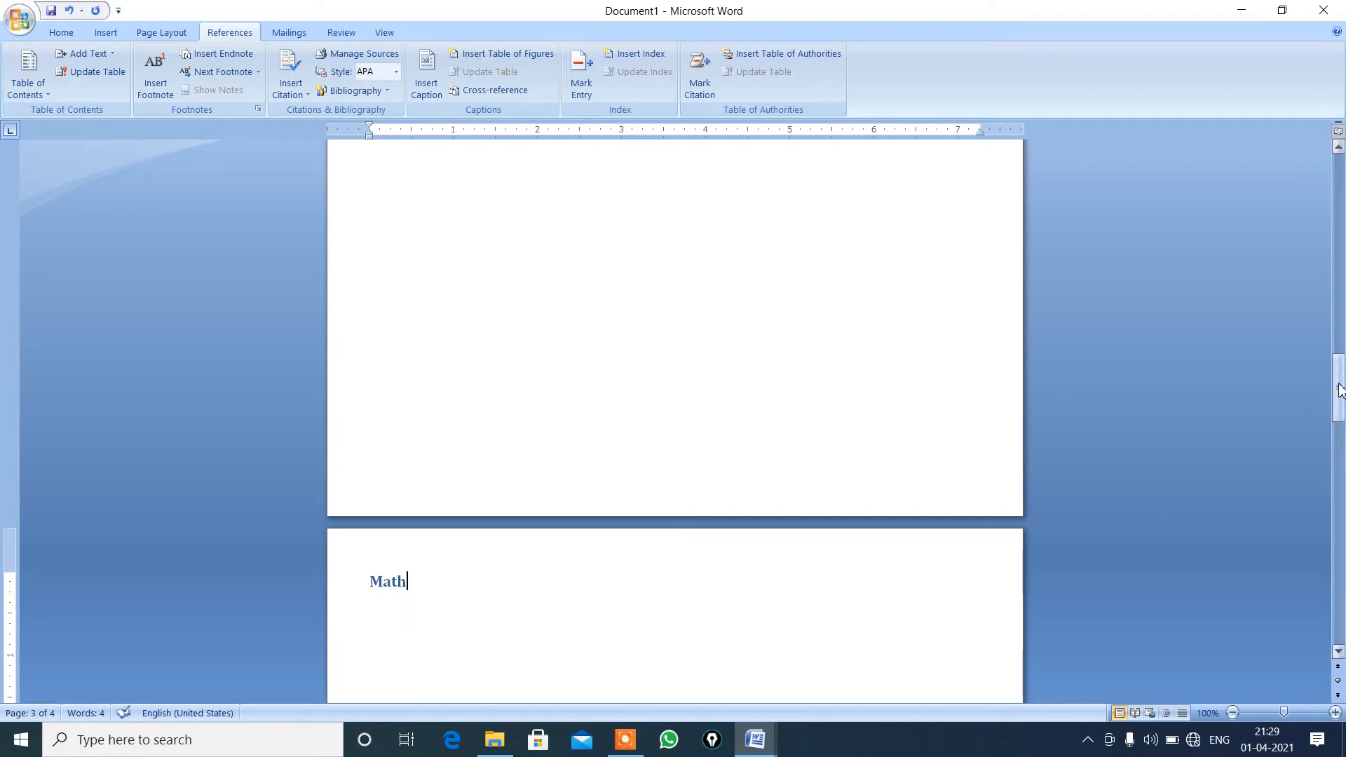
Enter the heading text "Science" at the start of the fourth page.
drag(1338, 389, 1339, 551)
click(643, 503)
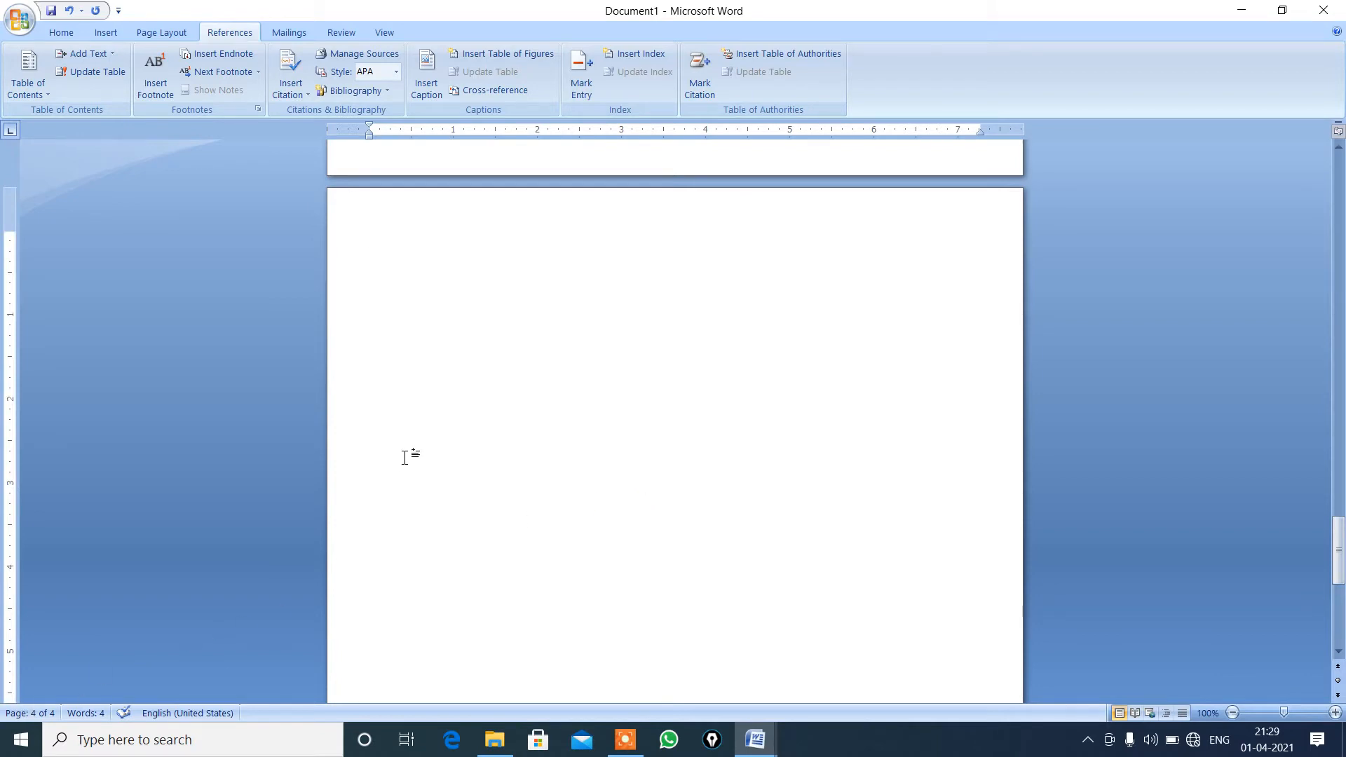
text(Sciencde)
key(BackSpace)
key(BackSpace)
text(e)
Add the "Science" heading to the table of contents text as Level 1.
drag(429, 242, 355, 246)
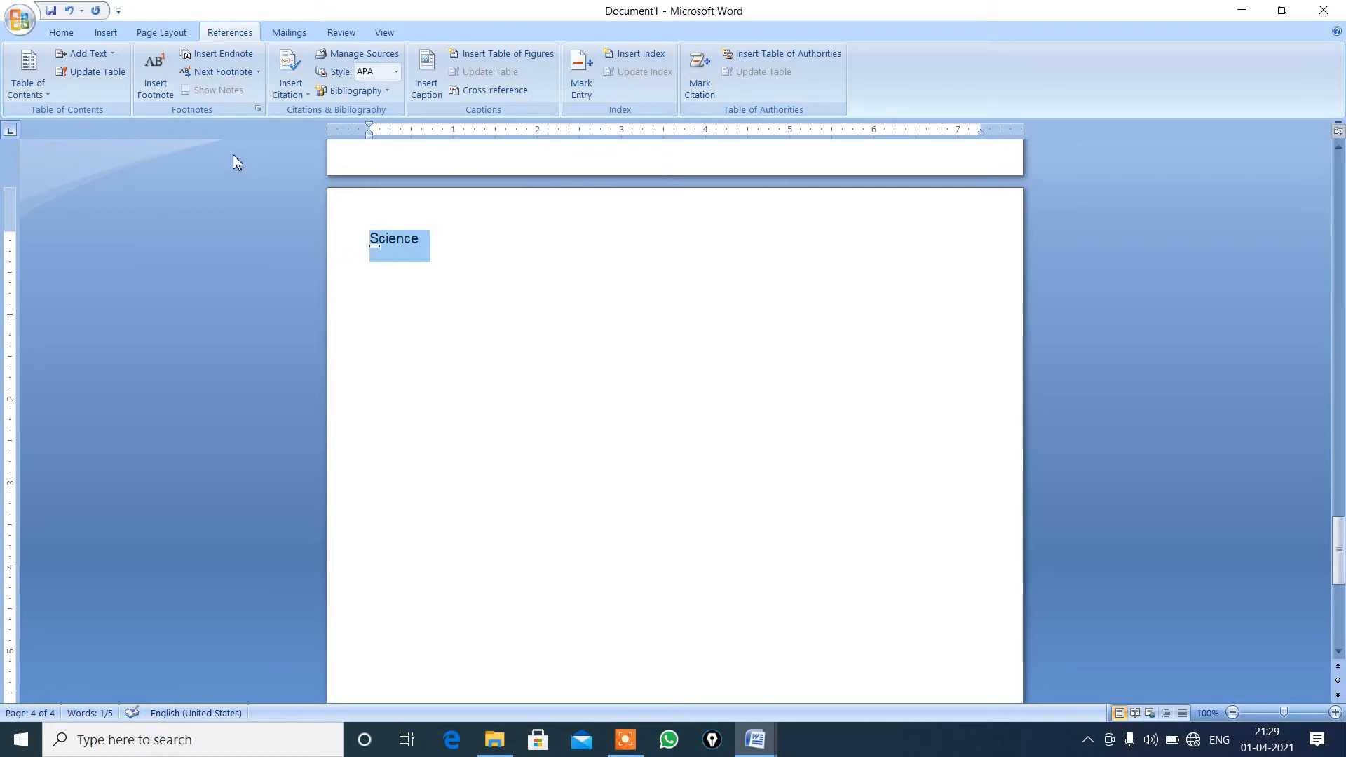
click(114, 55)
click(109, 94)
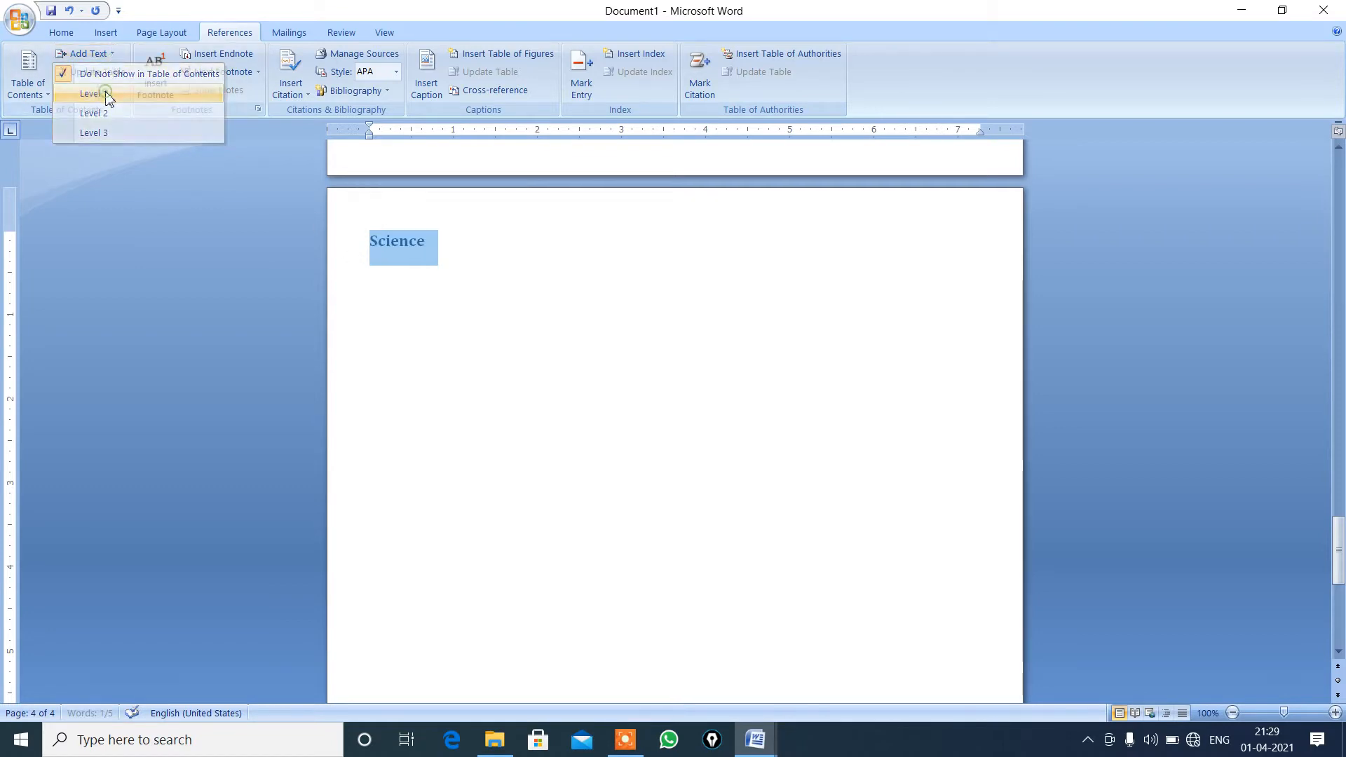
click(444, 292)
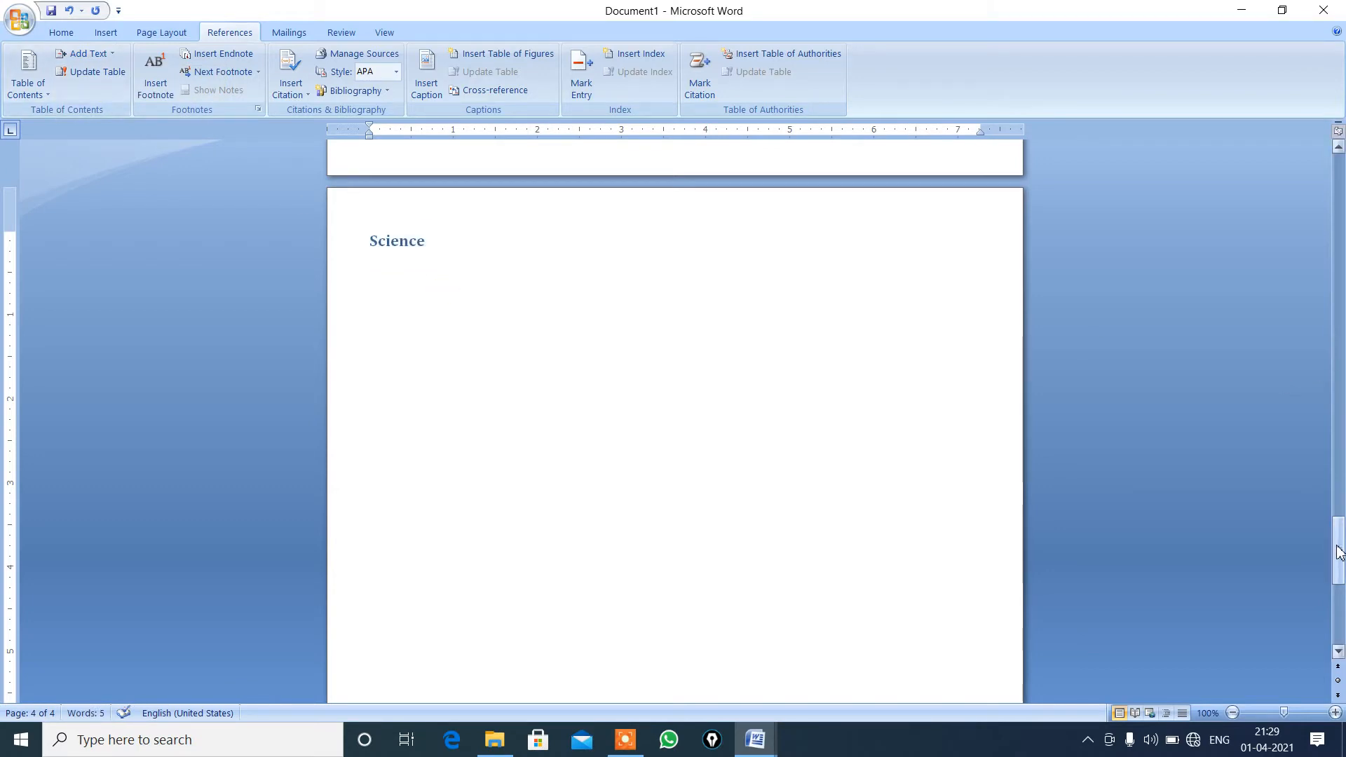
Insert an Automatic Table 1 table of contents at the start of the first page.
drag(1339, 551, 1307, 179)
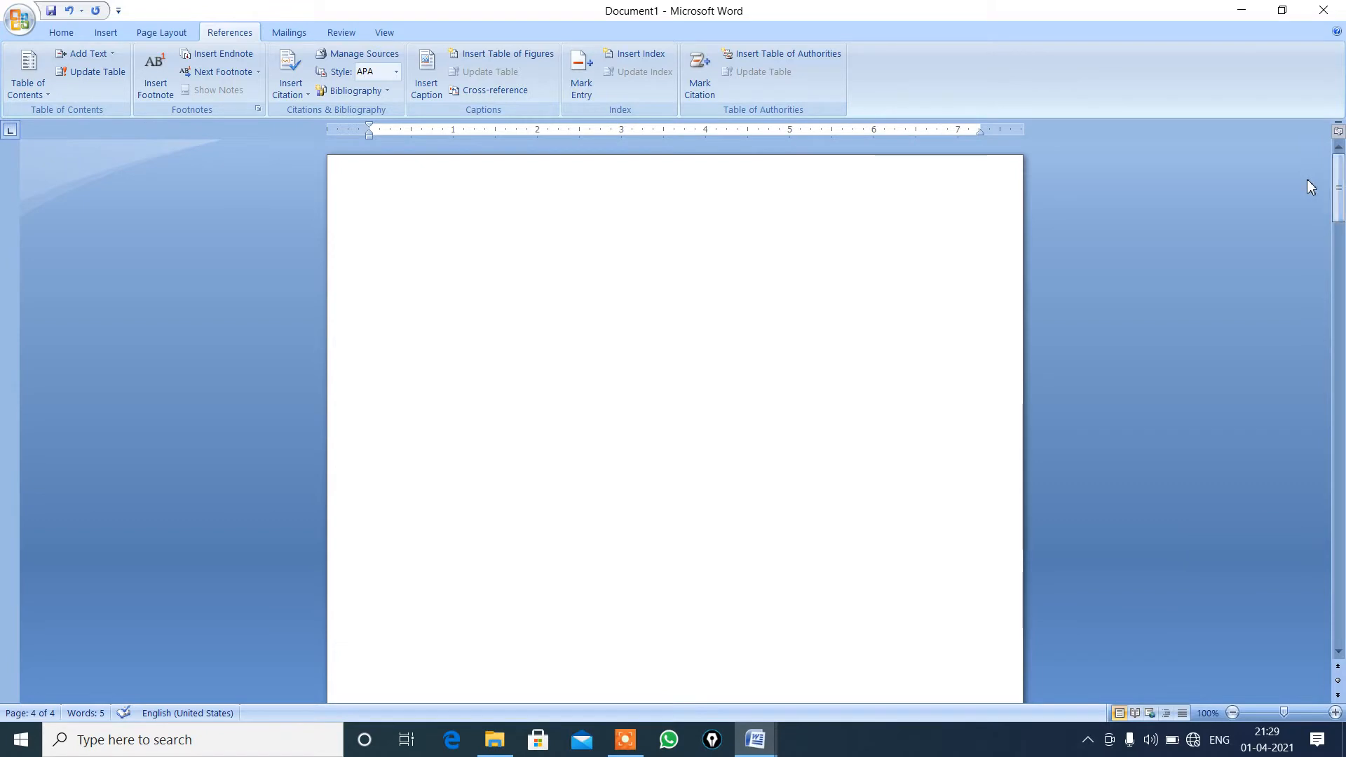
click(415, 241)
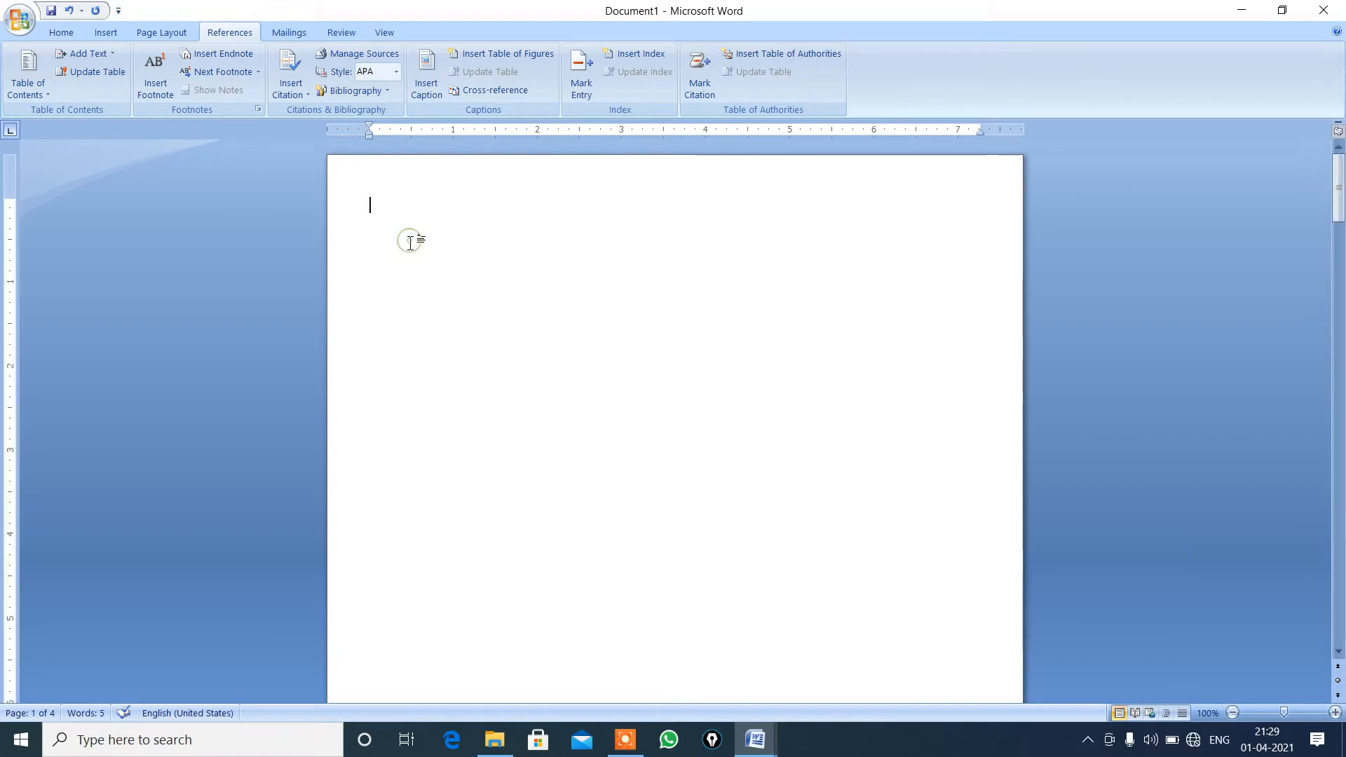
click(25, 92)
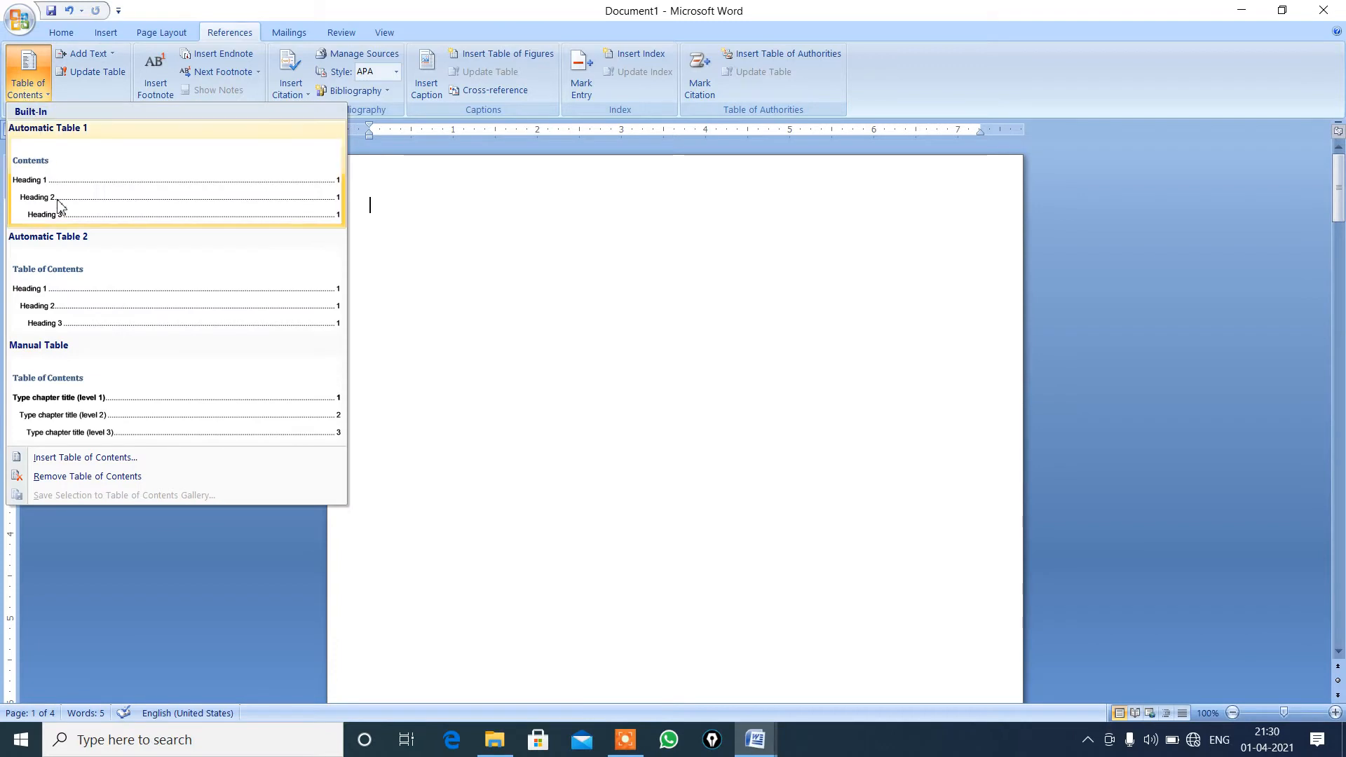
click(157, 210)
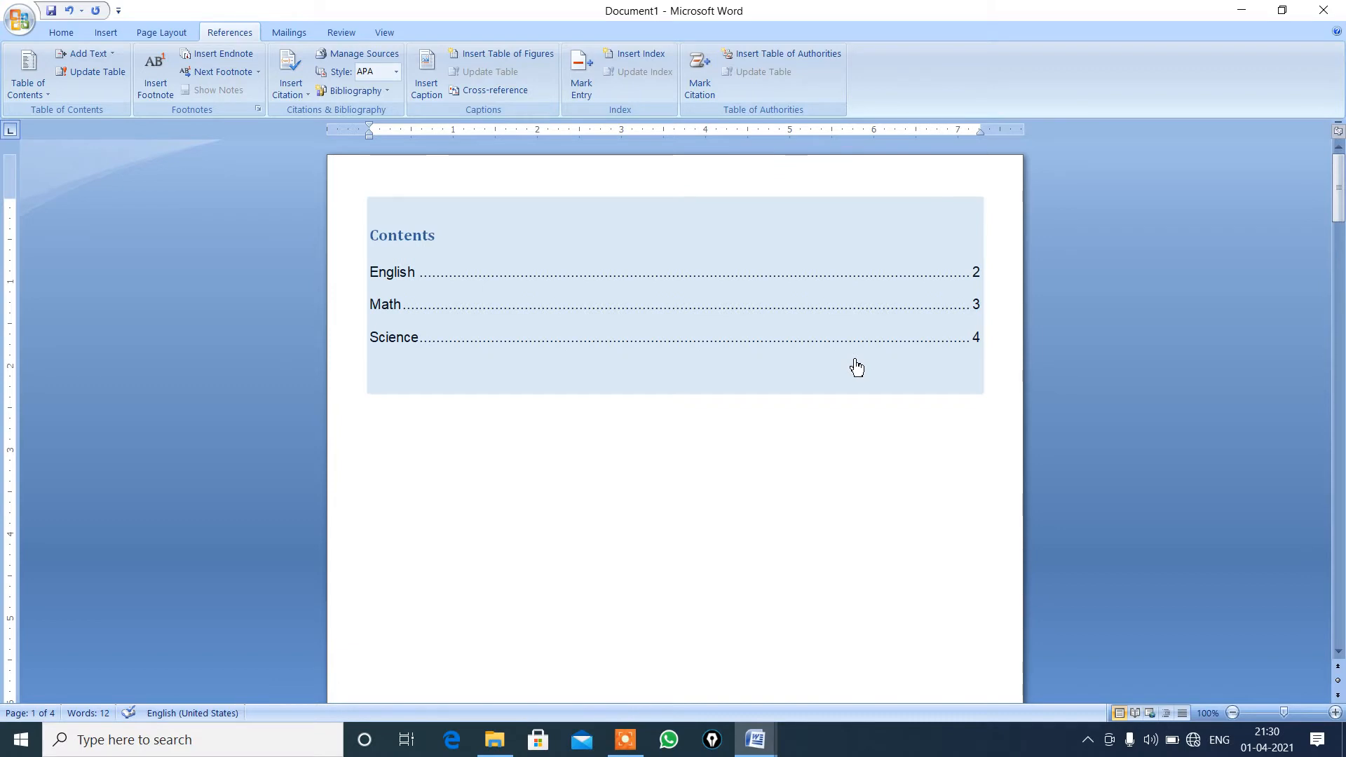
Follow the Science entry's link in the table of contents to its page, and return to the first page.
click(978, 342)
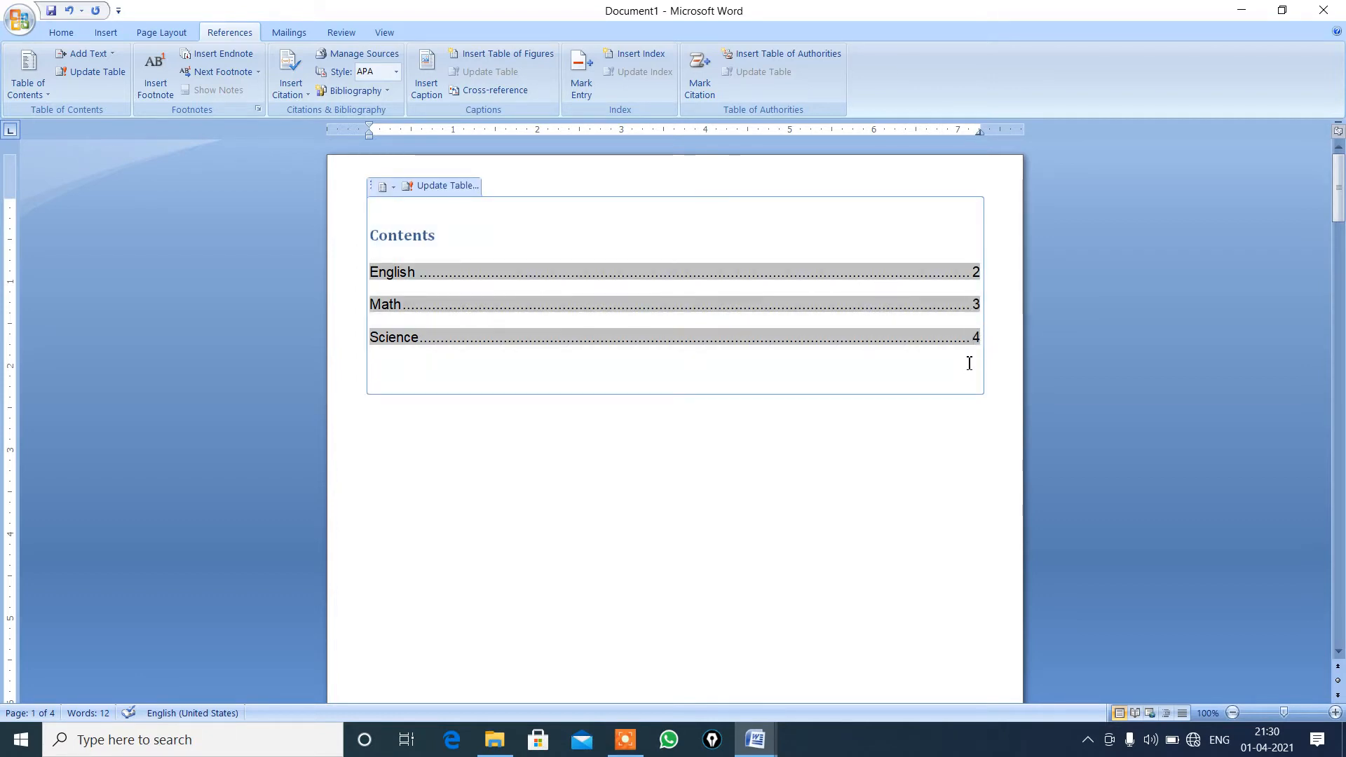
double_click(981, 339)
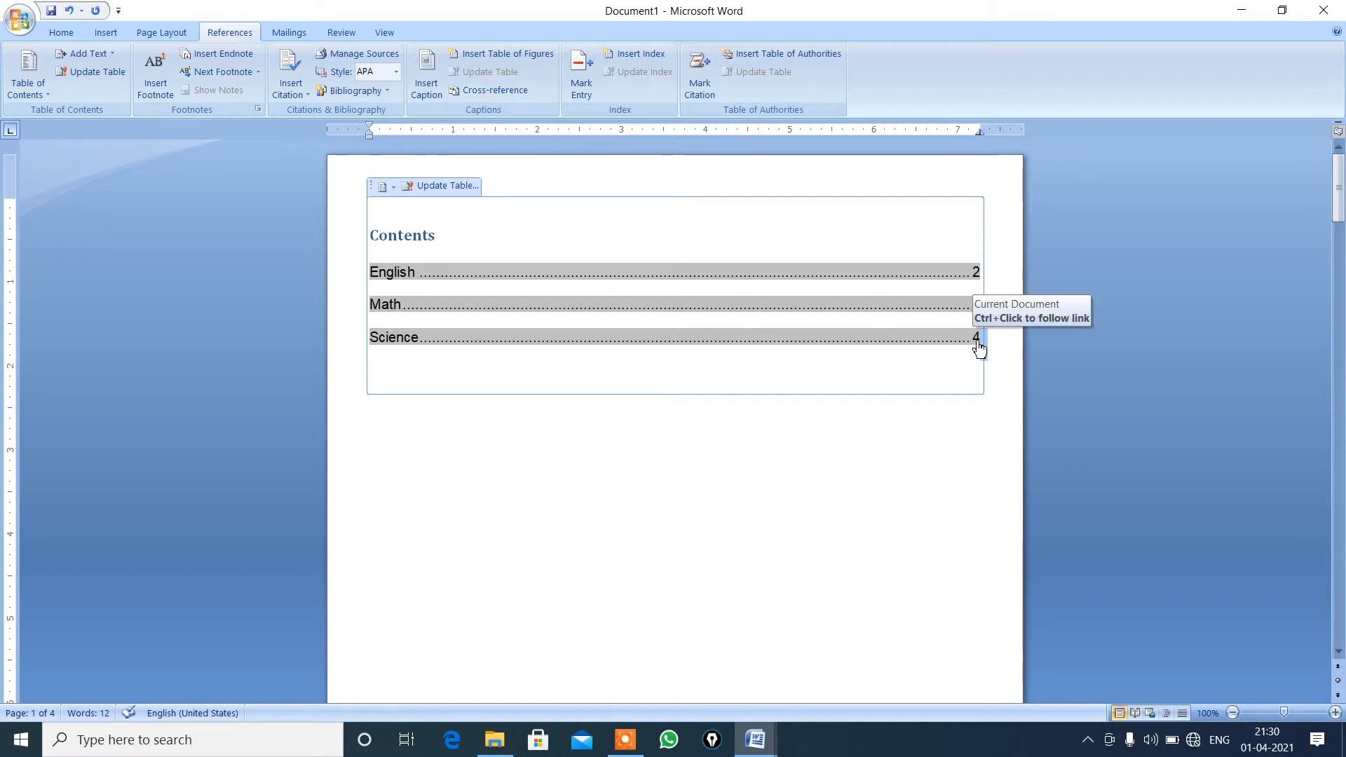
ctrl+click(977, 340)
click(586, 327)
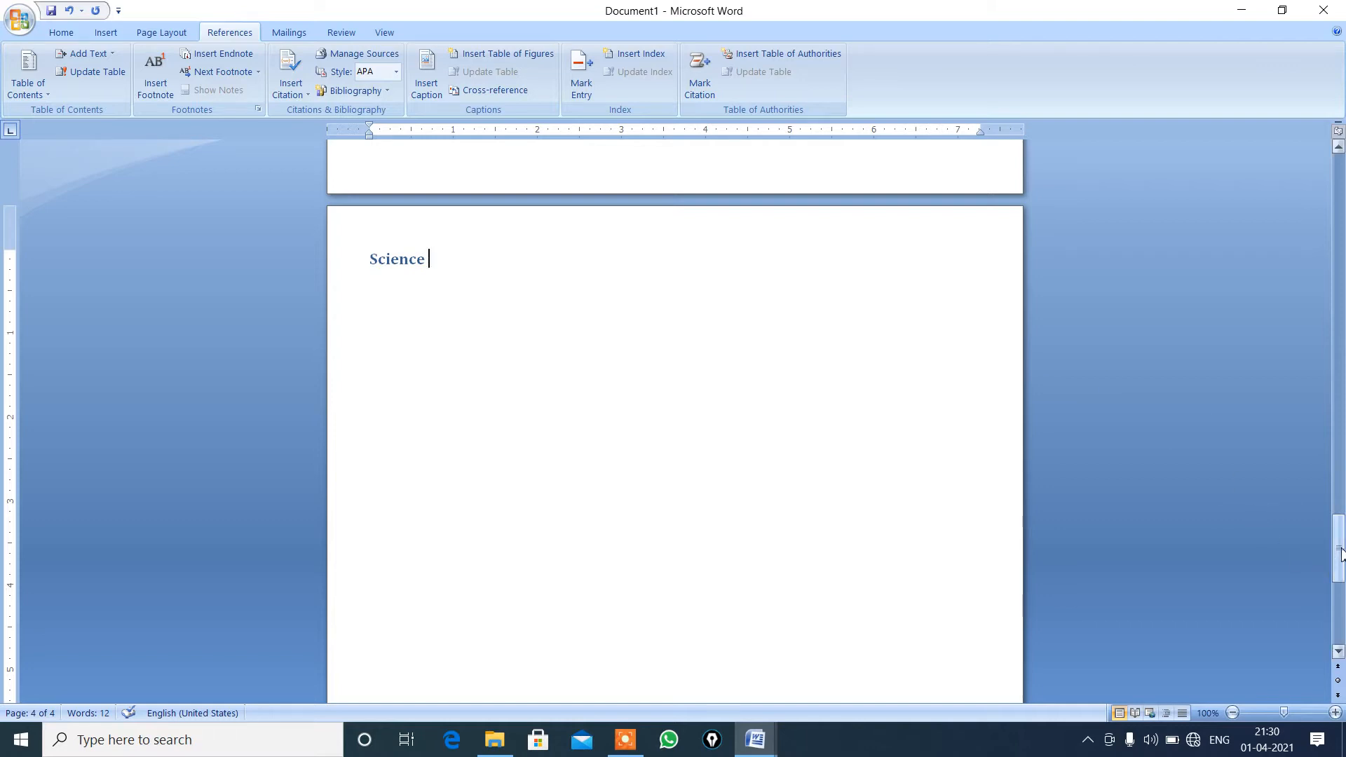
drag(1341, 553, 1340, 187)
click(982, 351)
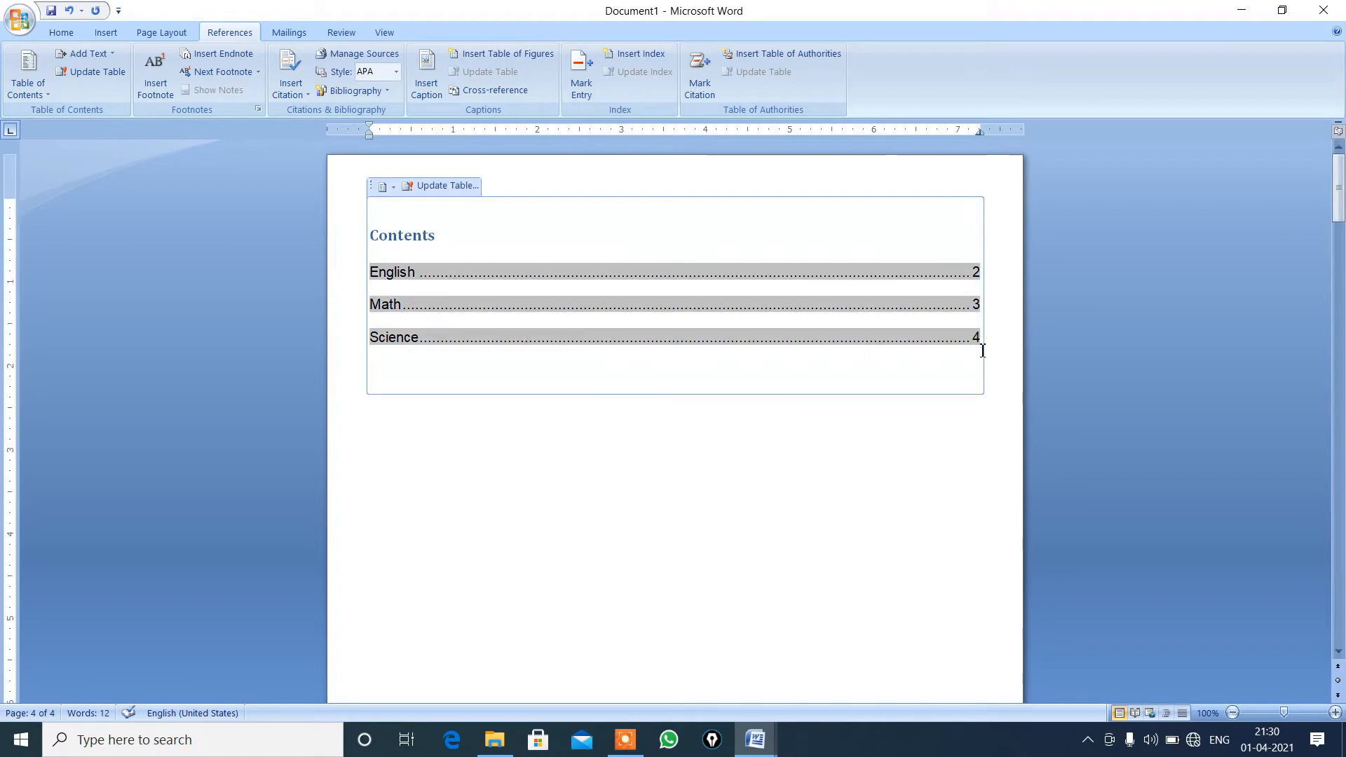
click(979, 454)
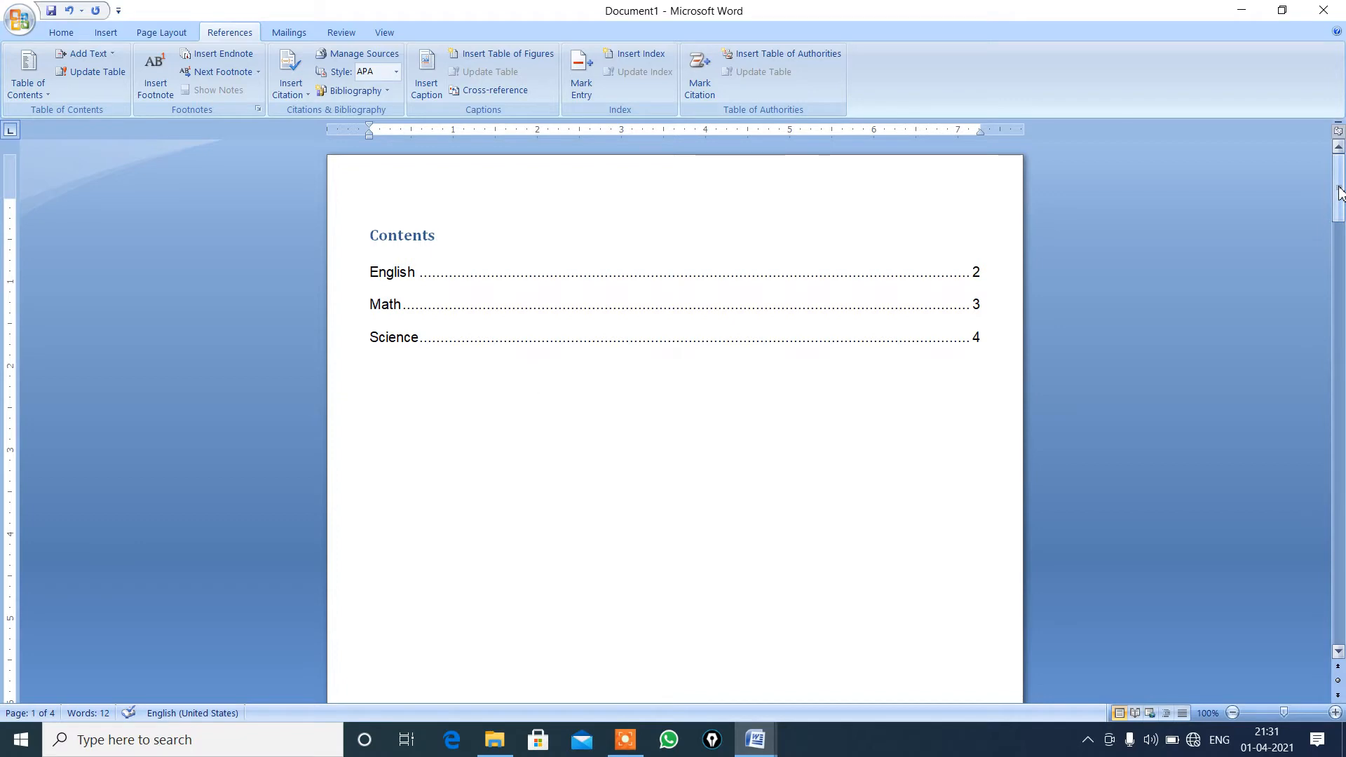
Insert page breaks after the "Science" heading until the document has 12 pages.
drag(1338, 193, 1286, 560)
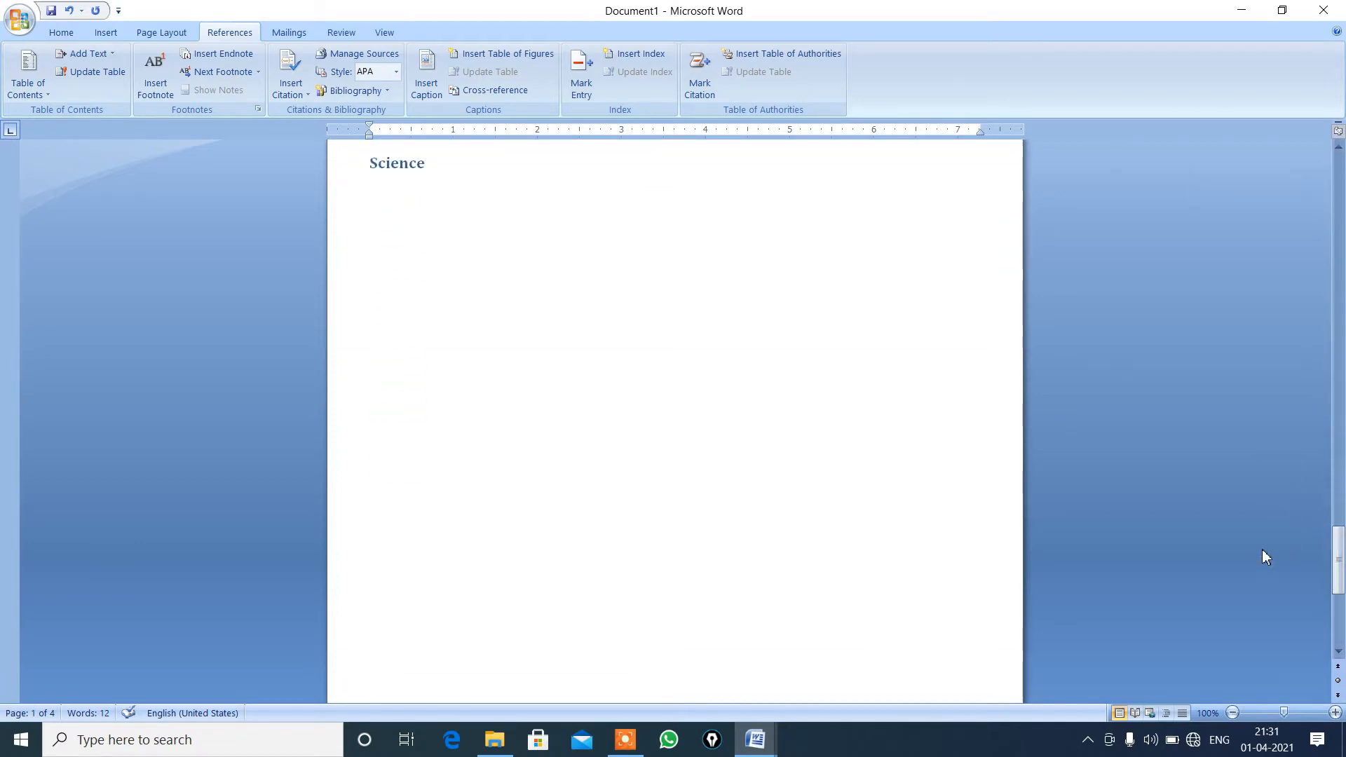
click(463, 183)
key(Return)
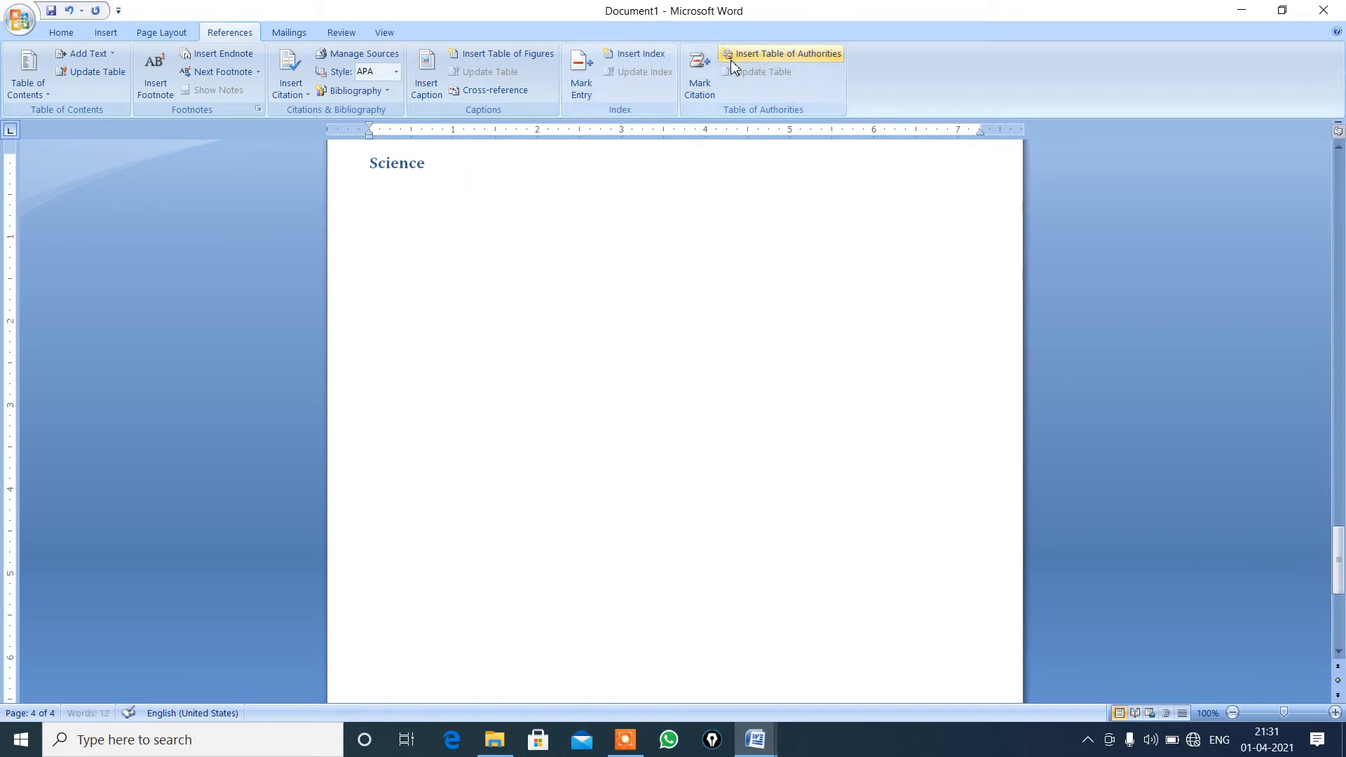
key(ctrl+Return)
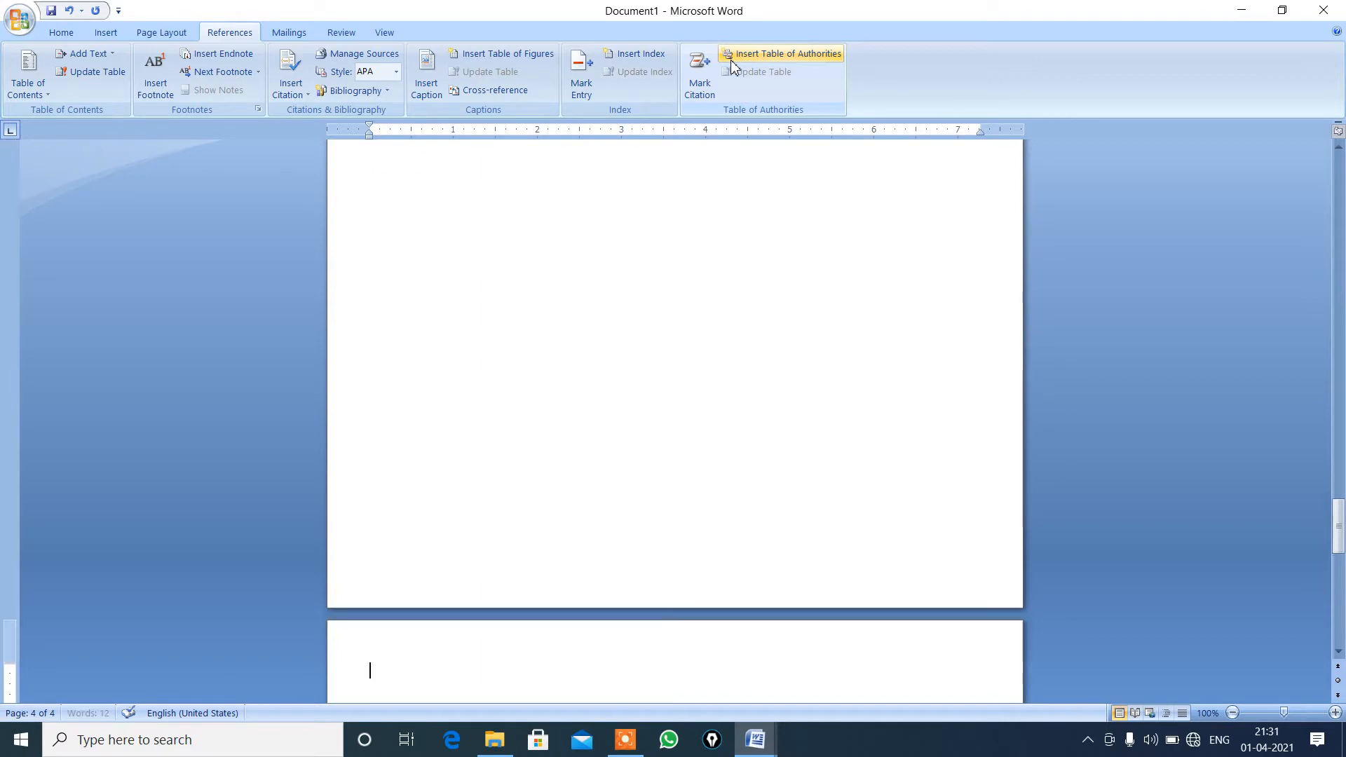
key(ctrl+Return)
key(ctrl+Return)
key(ctrl+Return)
key(ctrl+Return)
key(ctrl+Return)
key(ctrl+Return)
key(ctrl+Return)
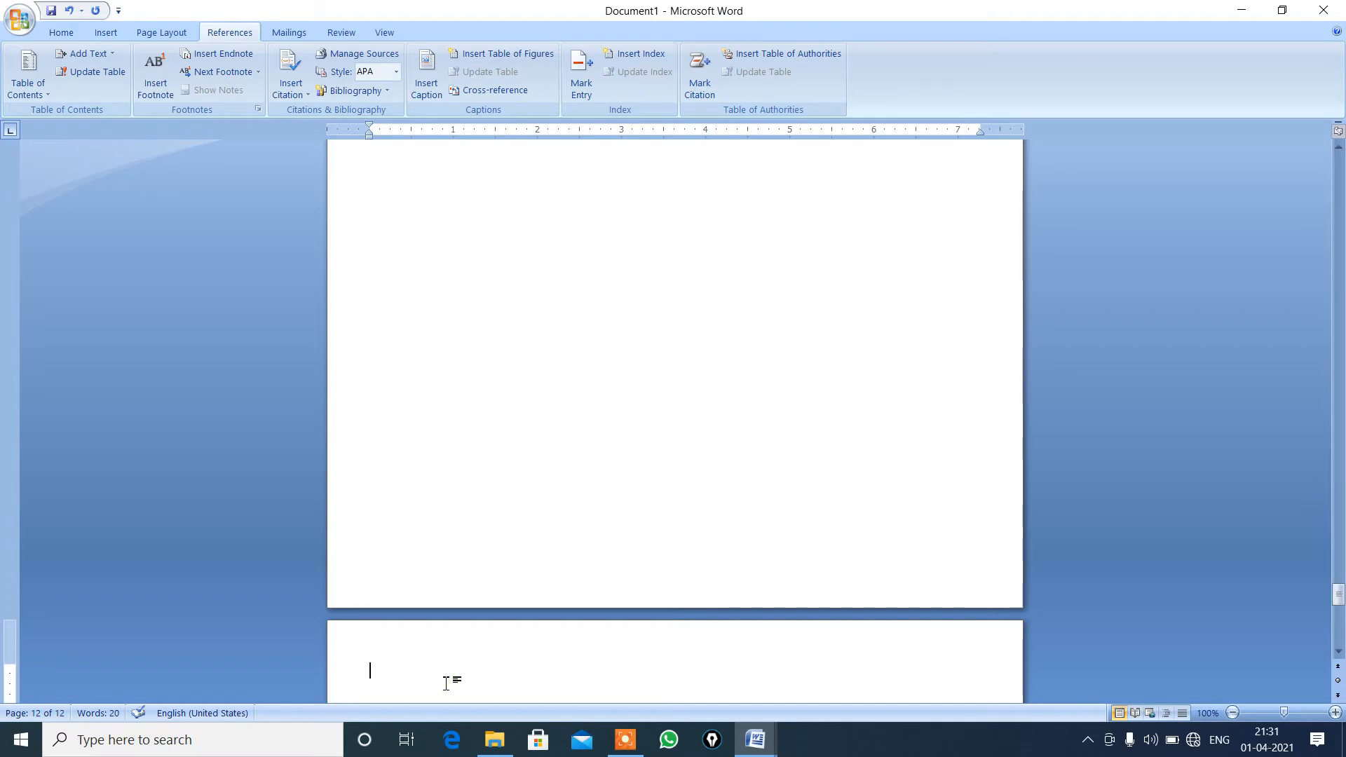
Enter "cow" at the start of page 12 and add it to the table of contents text as Level 1.
text(cow)
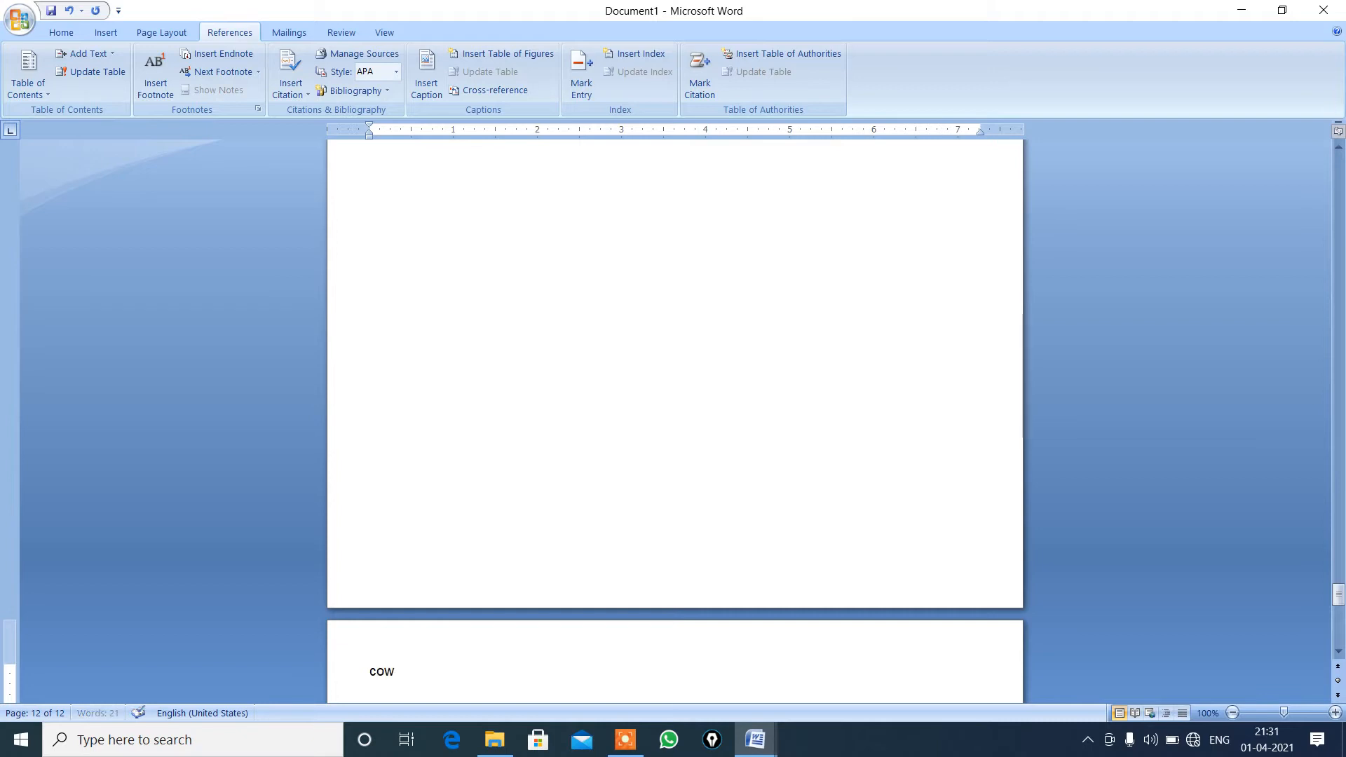
double_click(416, 677)
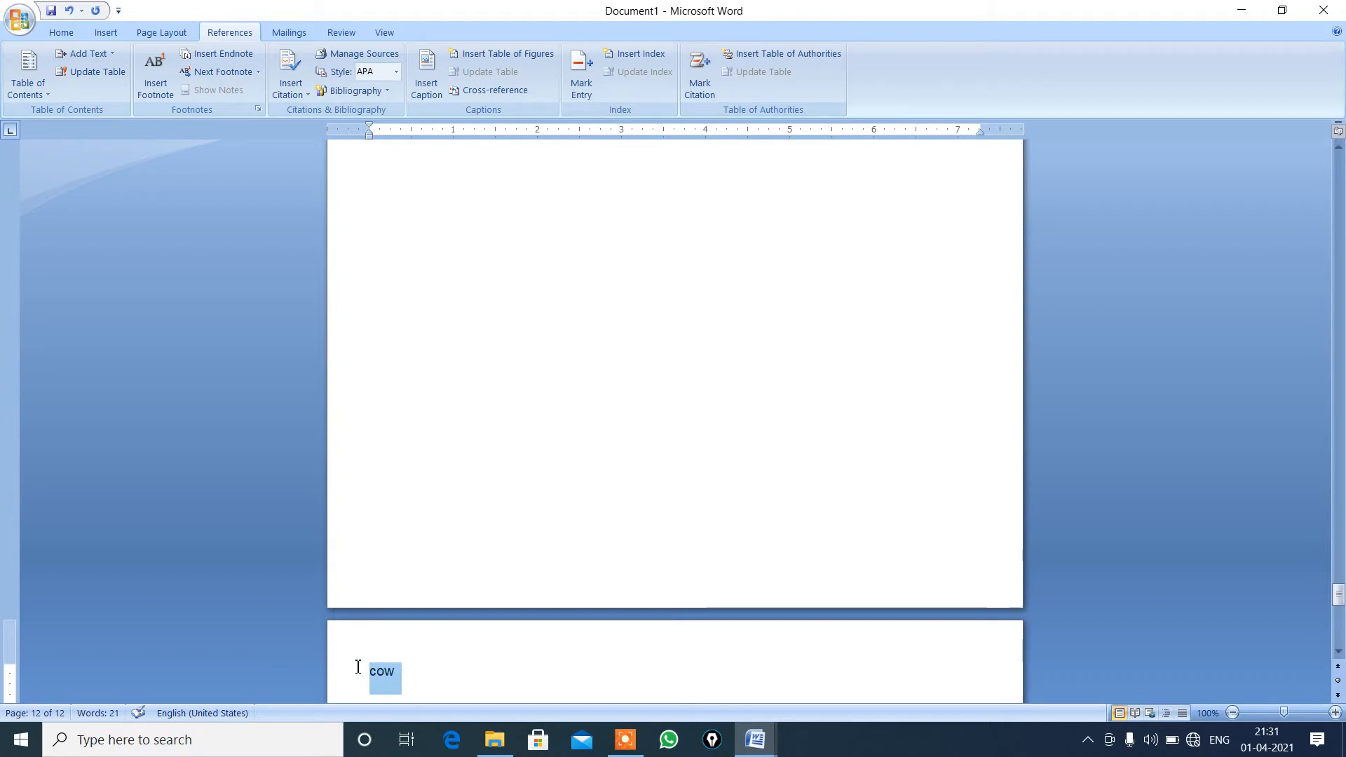
click(112, 54)
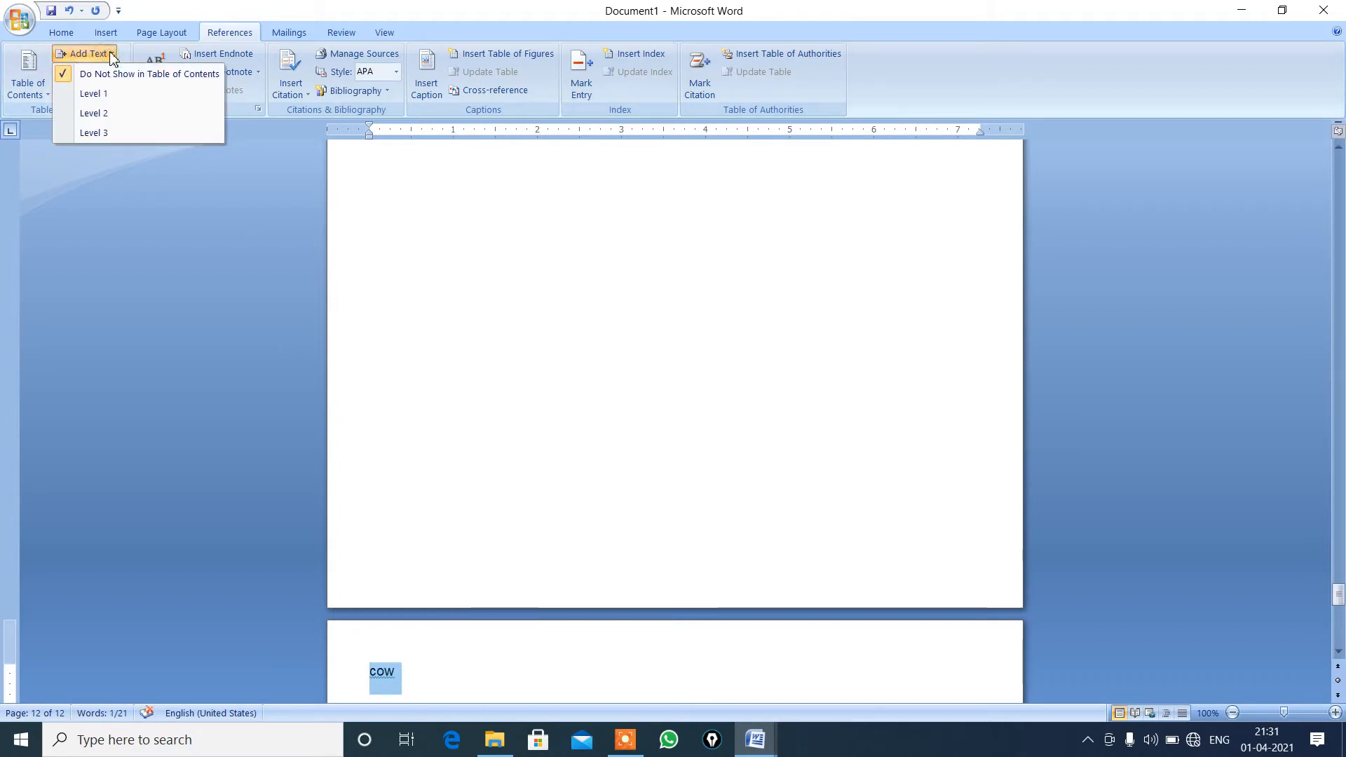
click(103, 93)
click(435, 674)
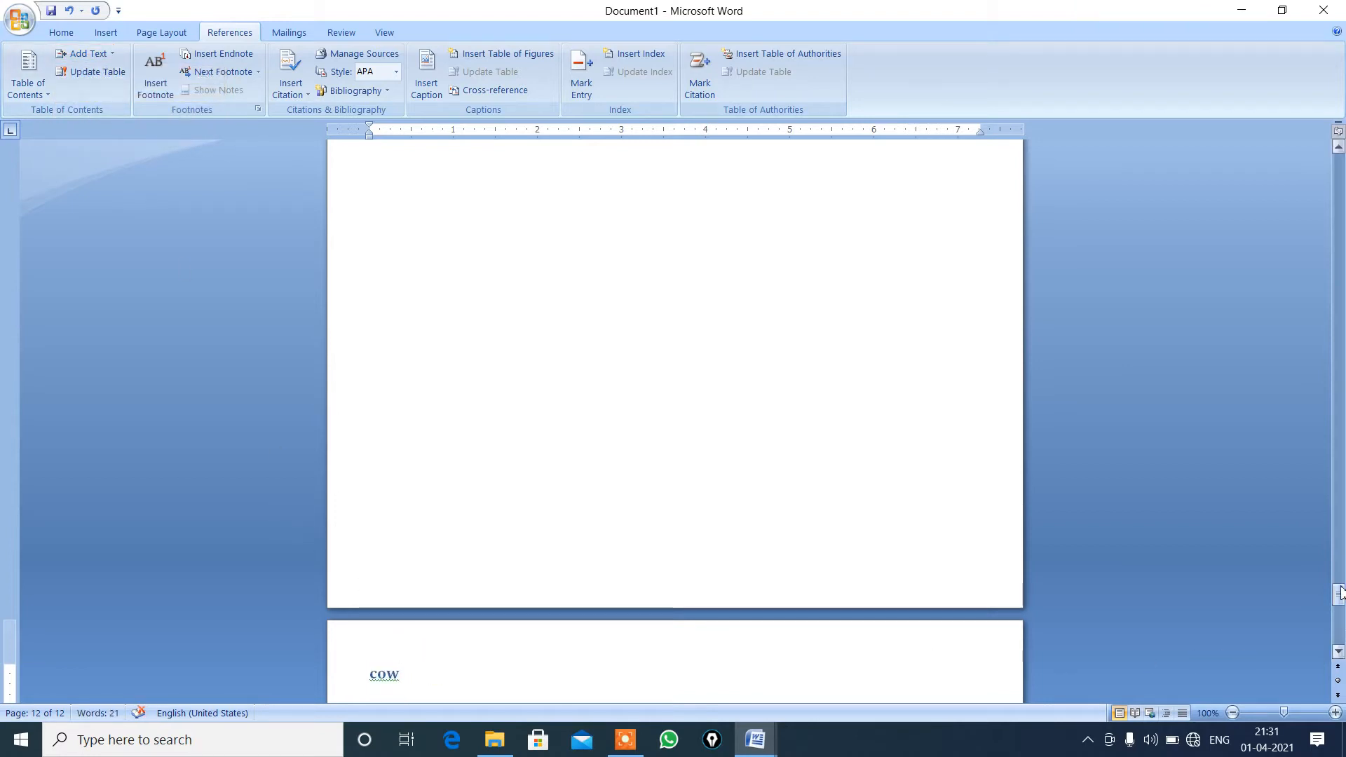
Update the entire table of contents on the first page.
drag(1339, 596, 1321, 162)
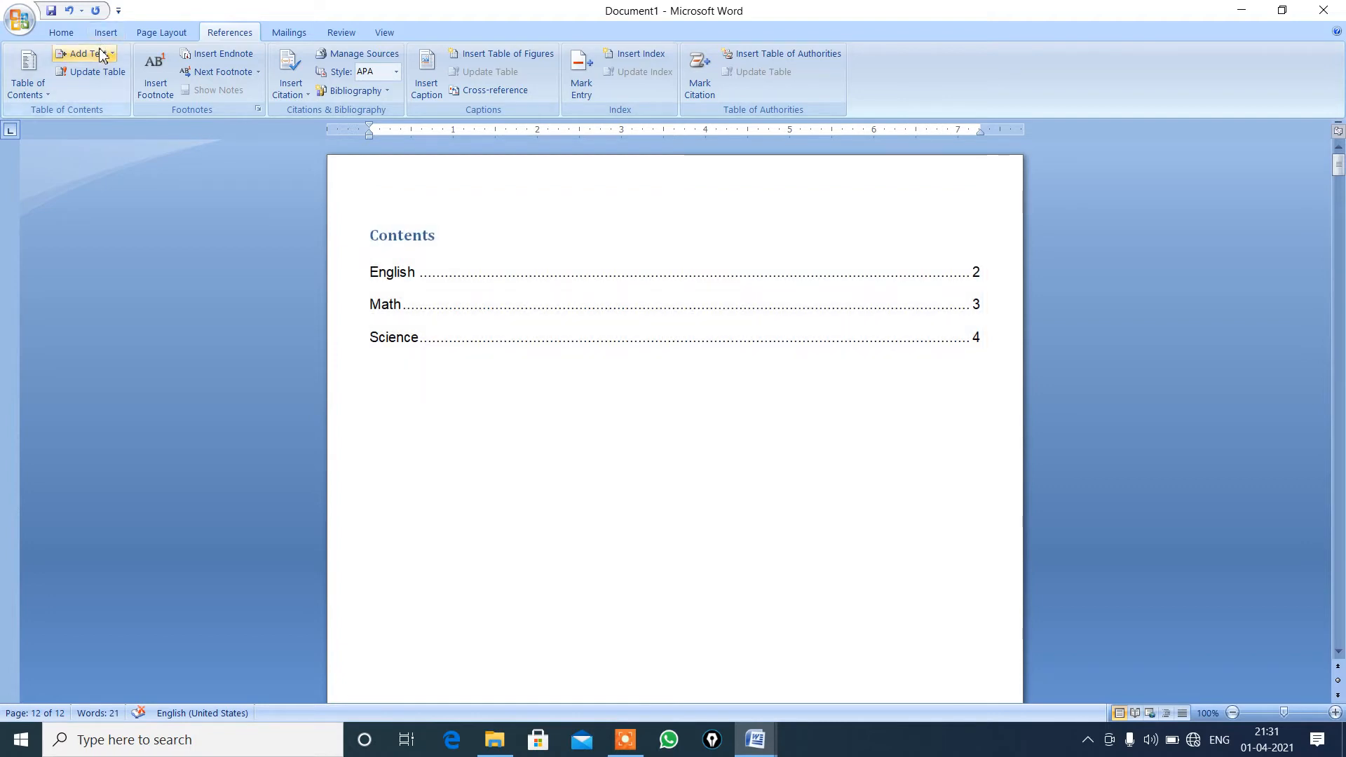
double_click(509, 268)
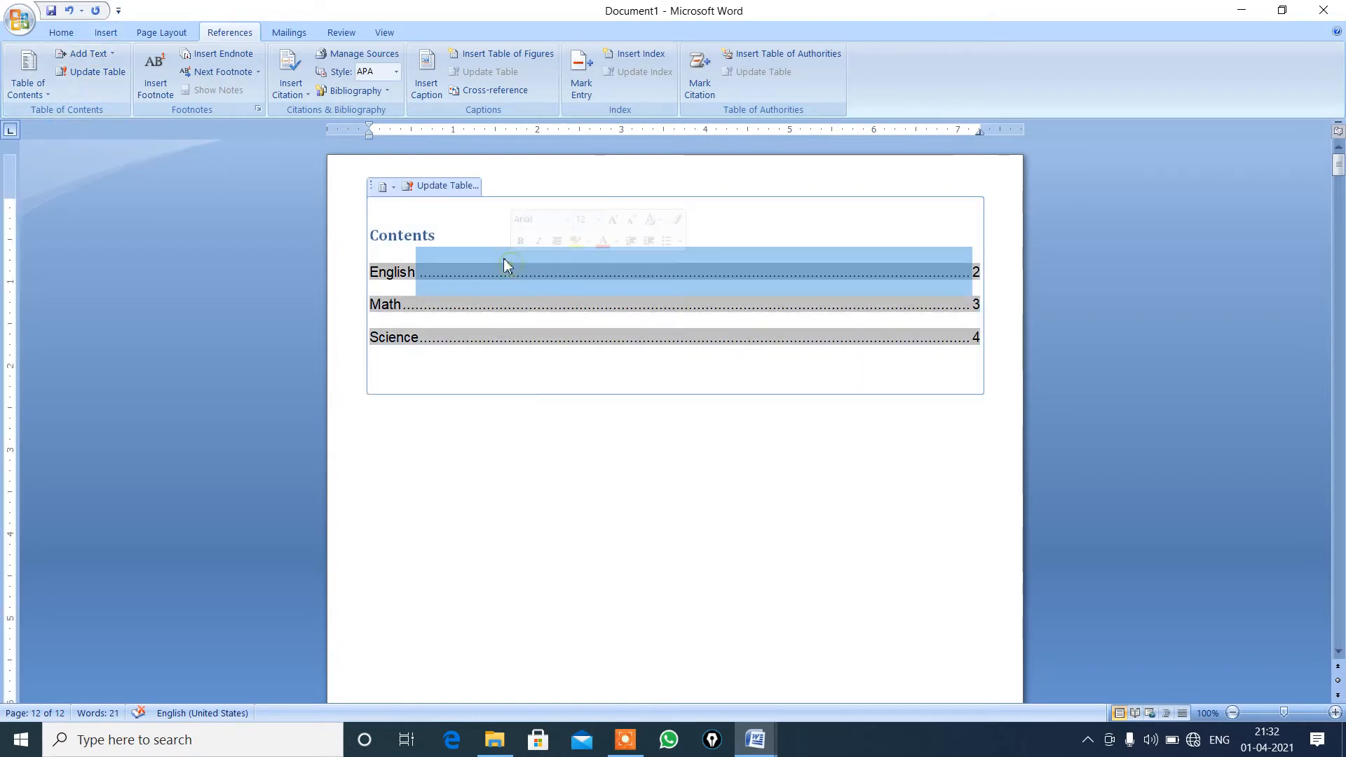
click(446, 186)
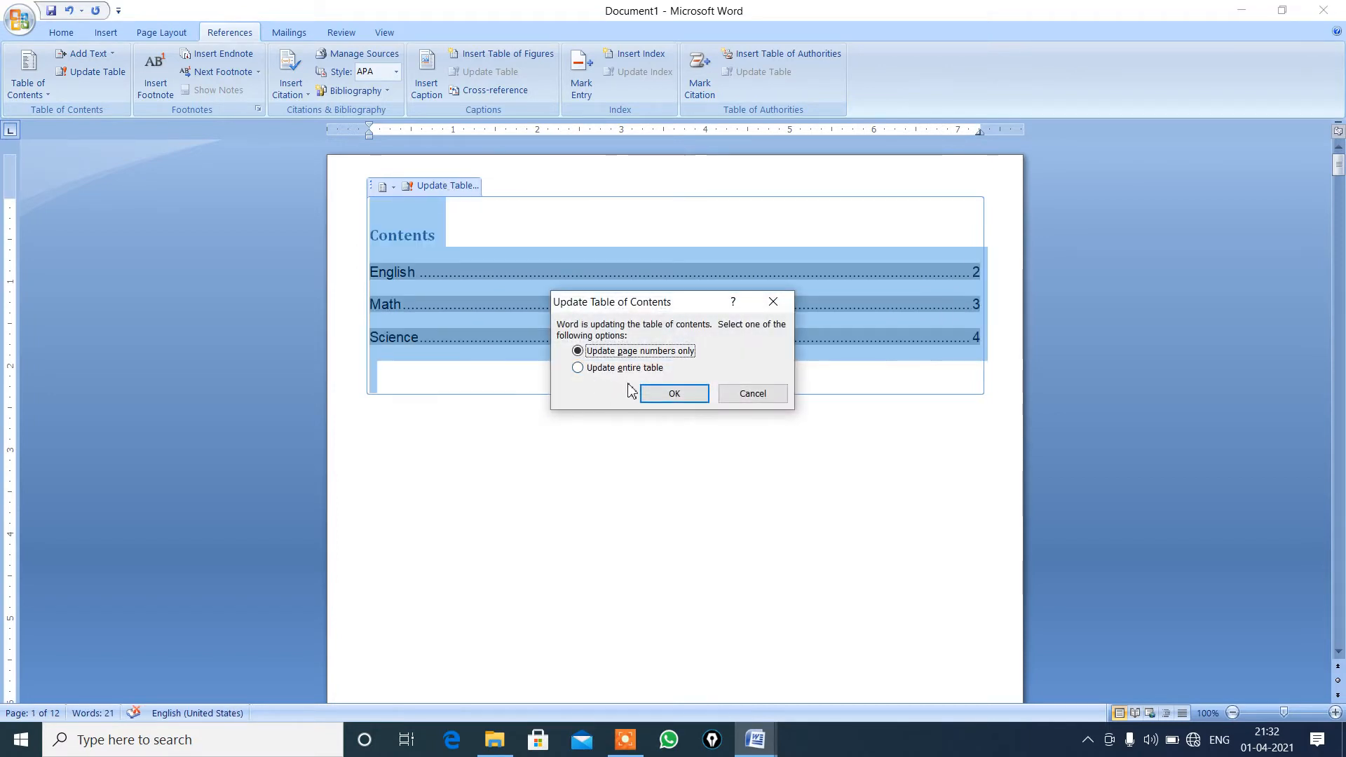
click(577, 368)
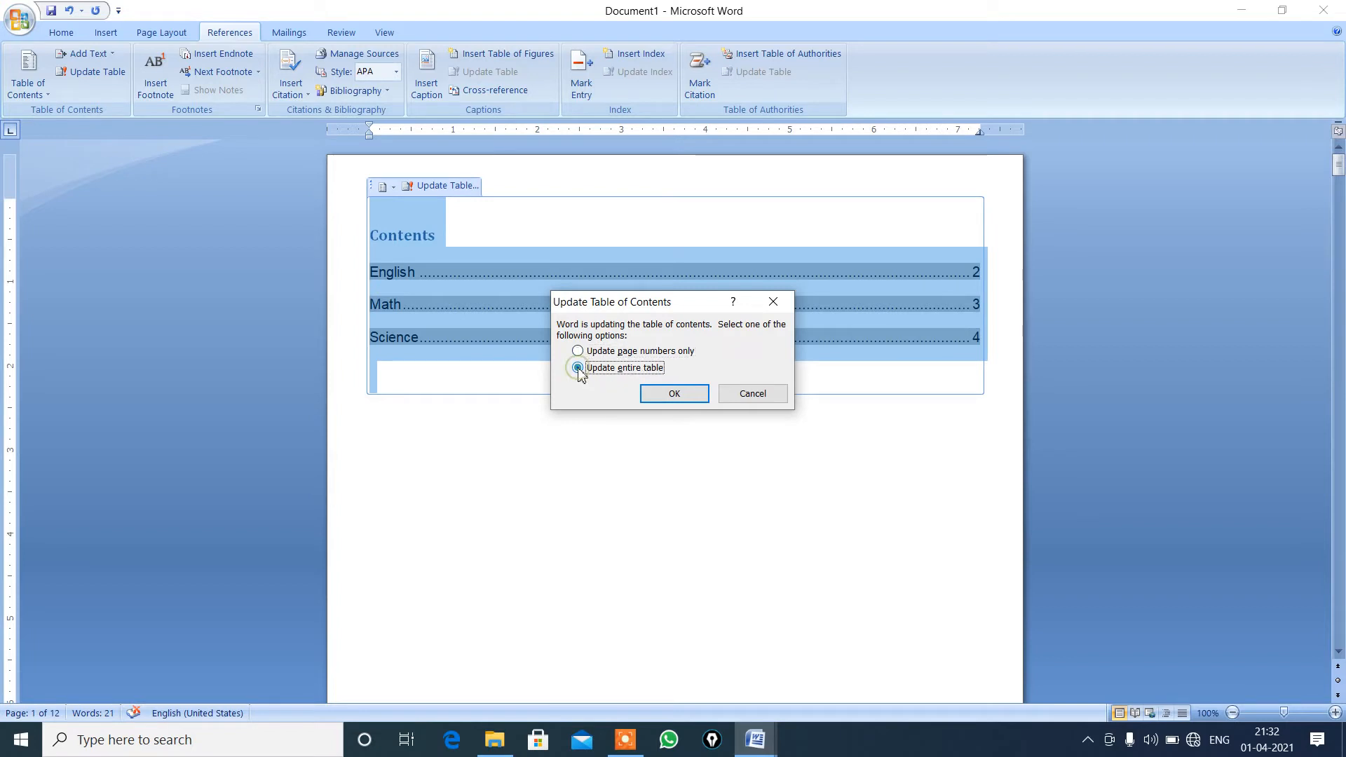
click(673, 395)
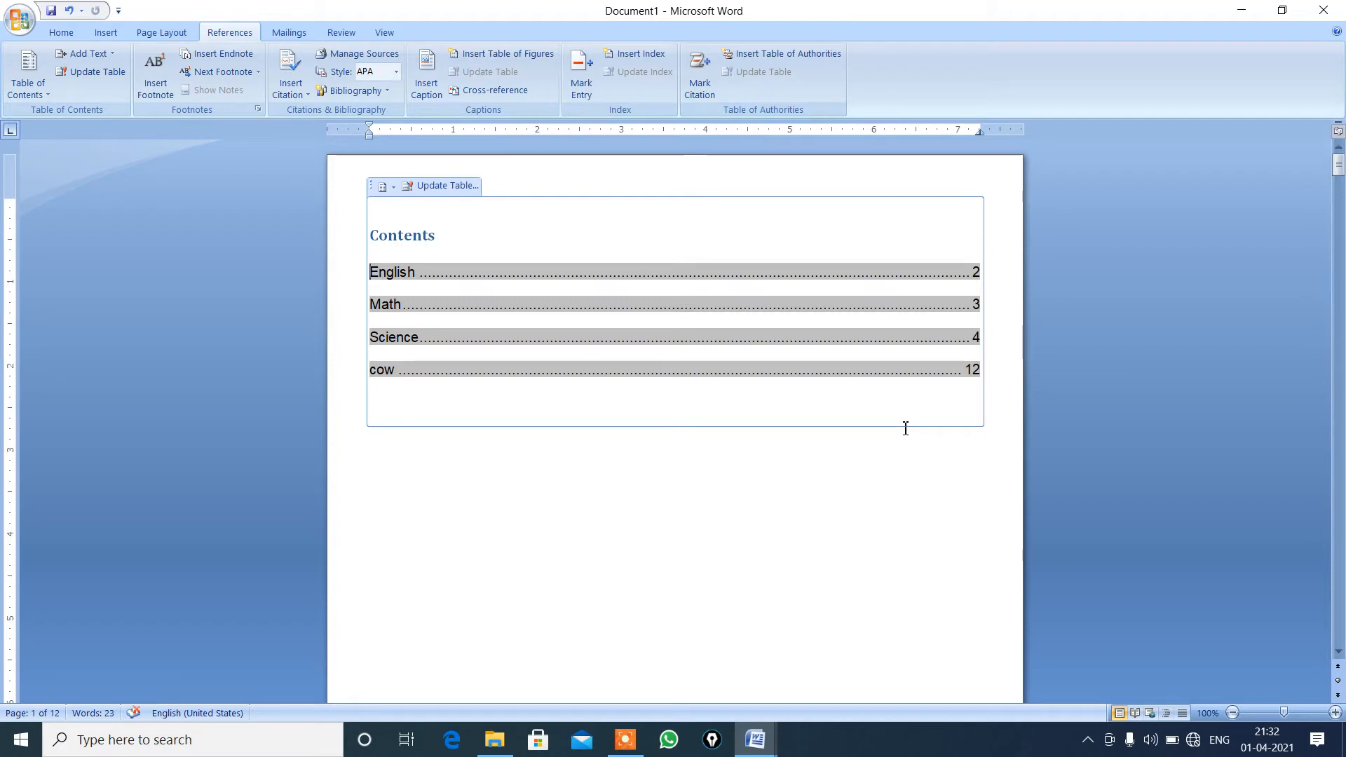
Follow the cow entry's link in the table of contents to its page, and return to the first page.
ctrl+click(975, 380)
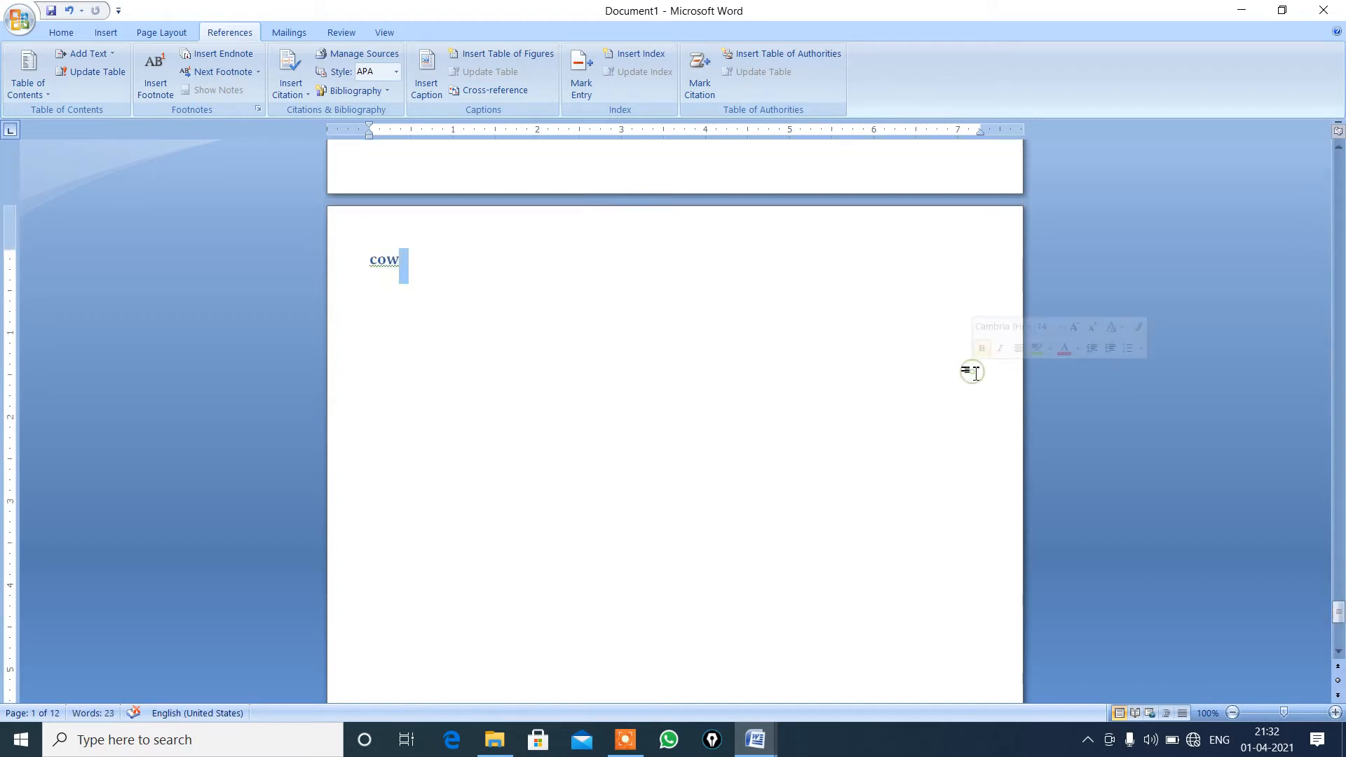
click(474, 302)
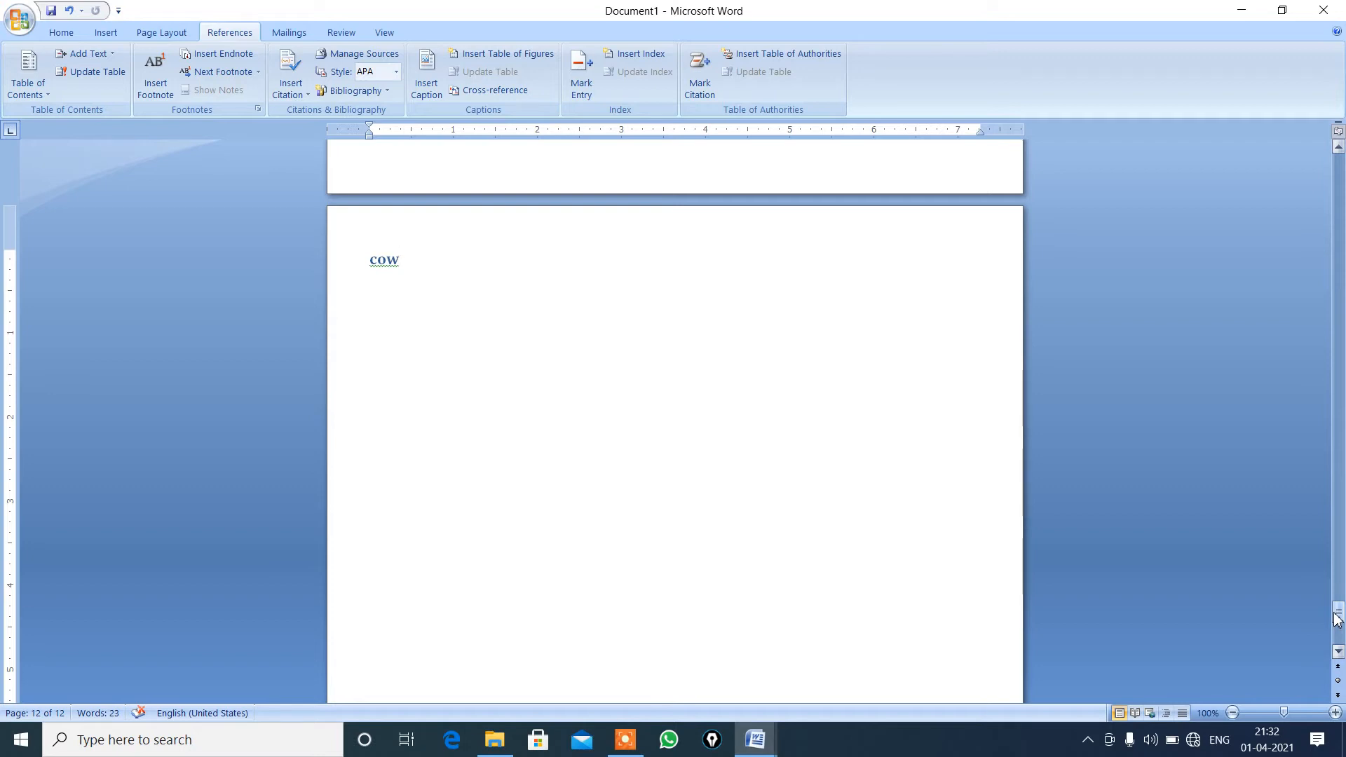
drag(1337, 618, 1337, 164)
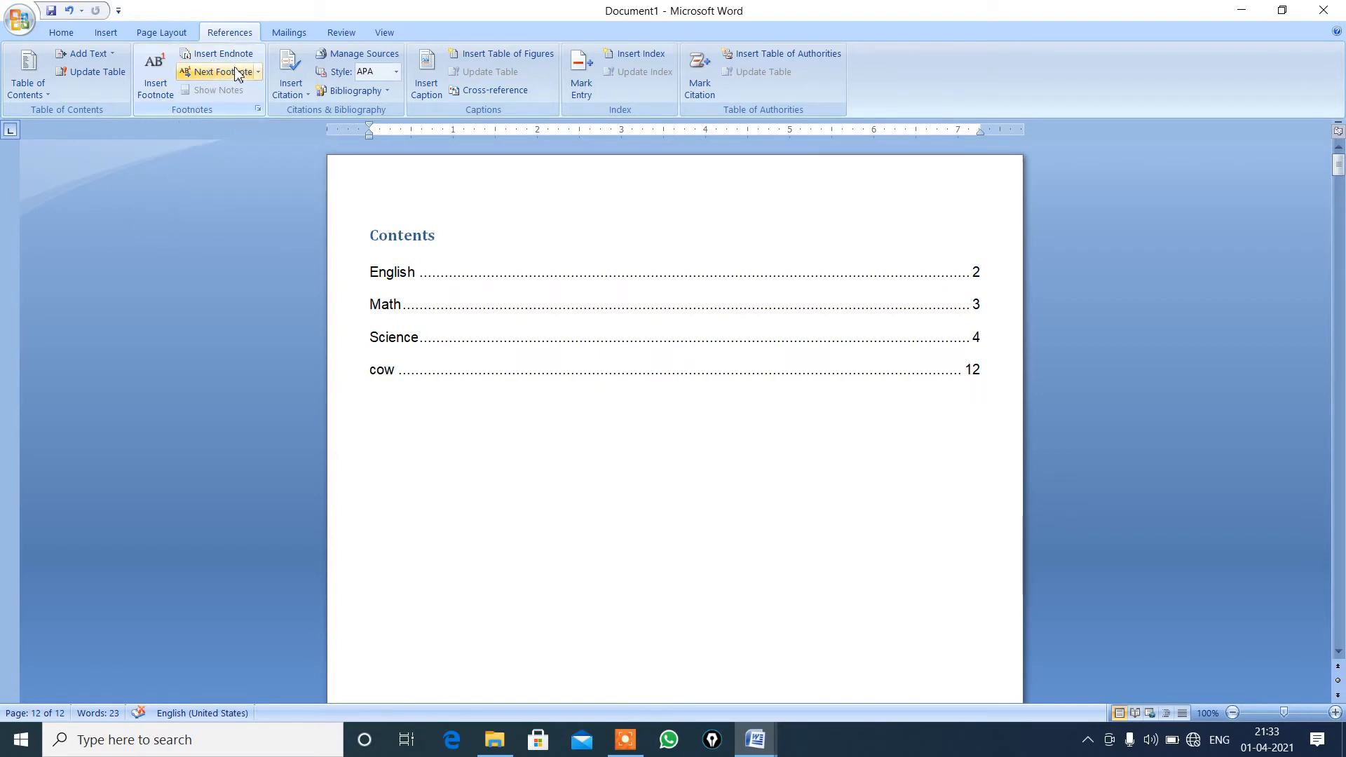
click(417, 272)
click(466, 457)
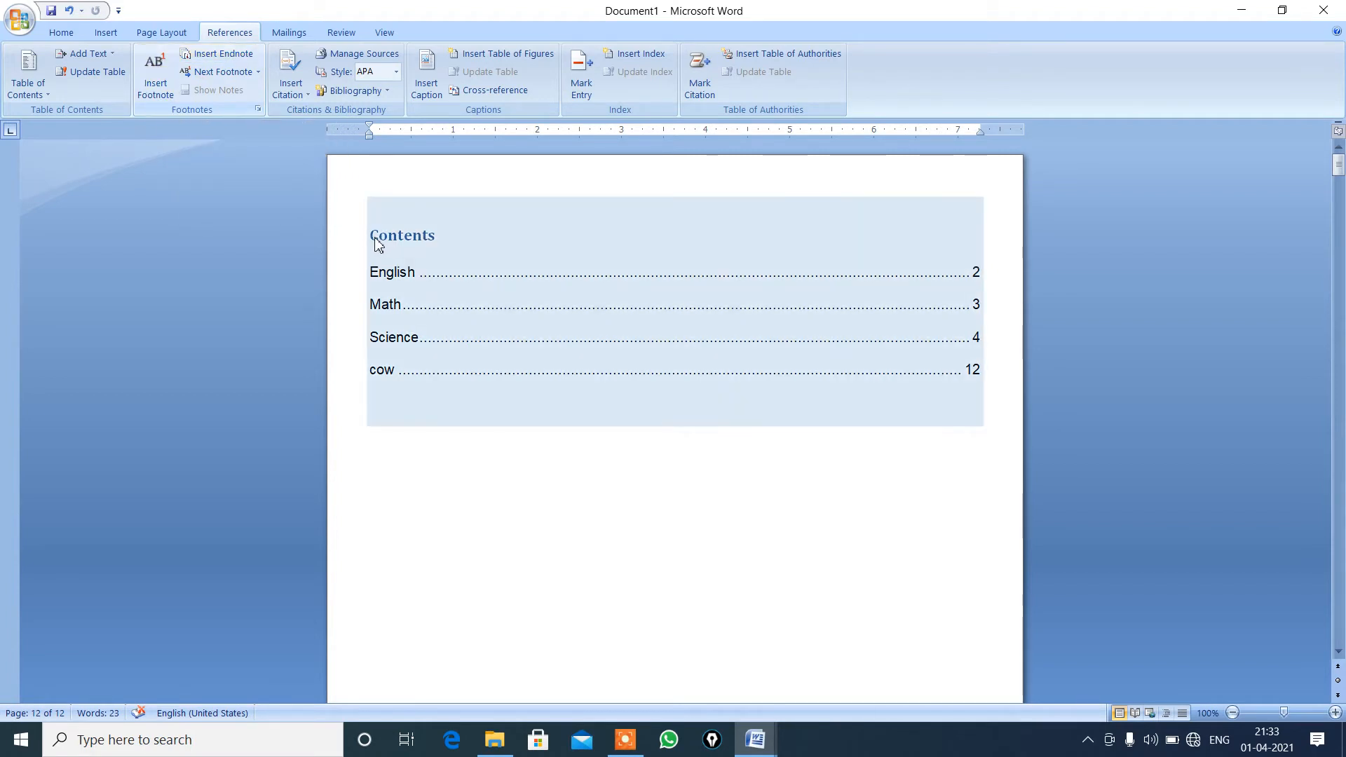
key(Down)
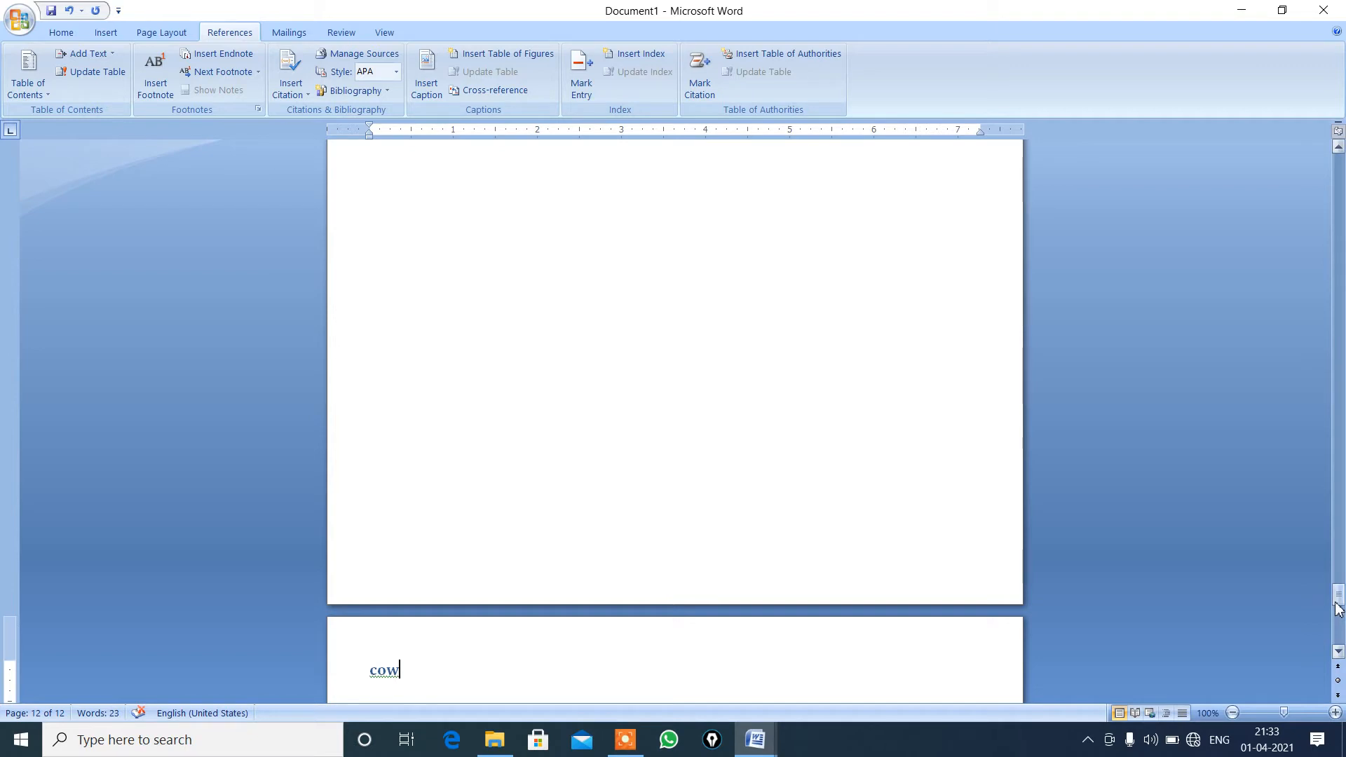
drag(1338, 607, 1306, 163)
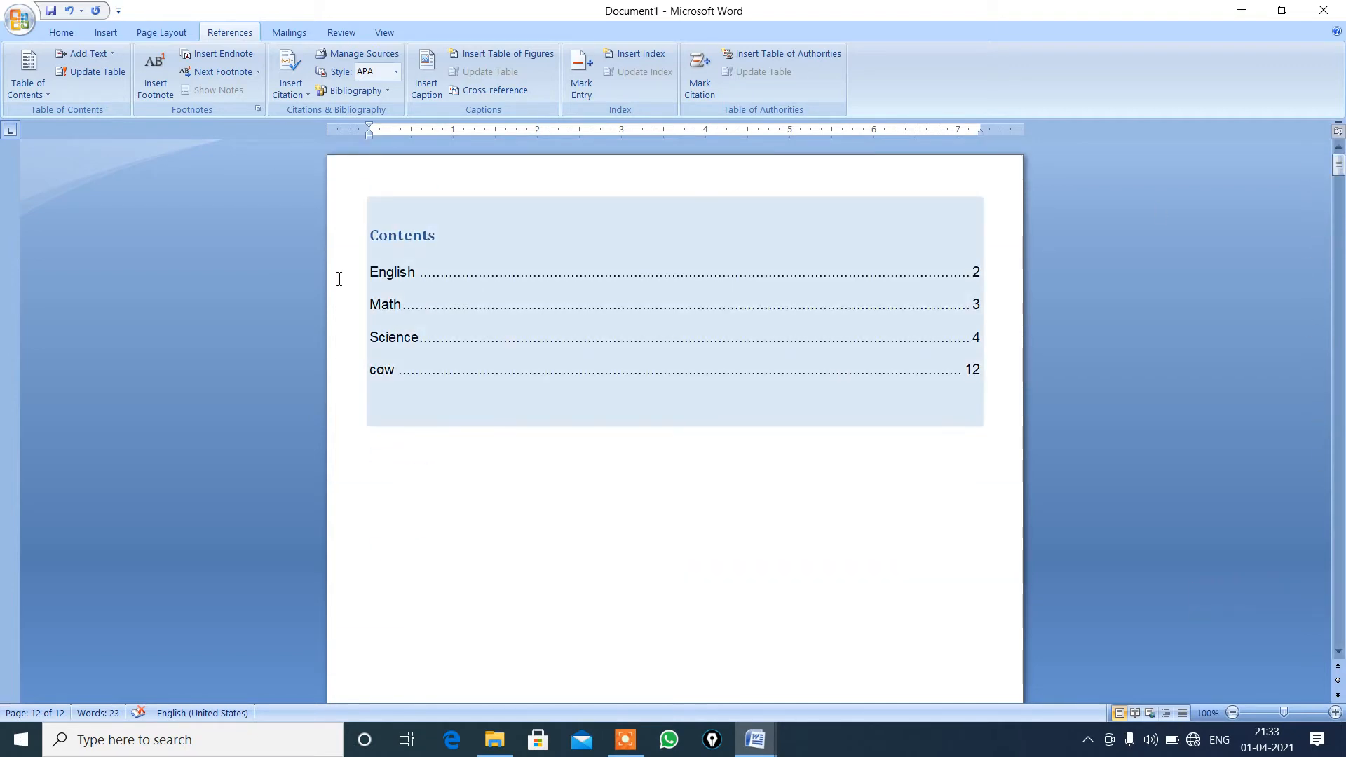
Delete the "cow" heading together with its page at the end of the document.
key(ctrl+End)
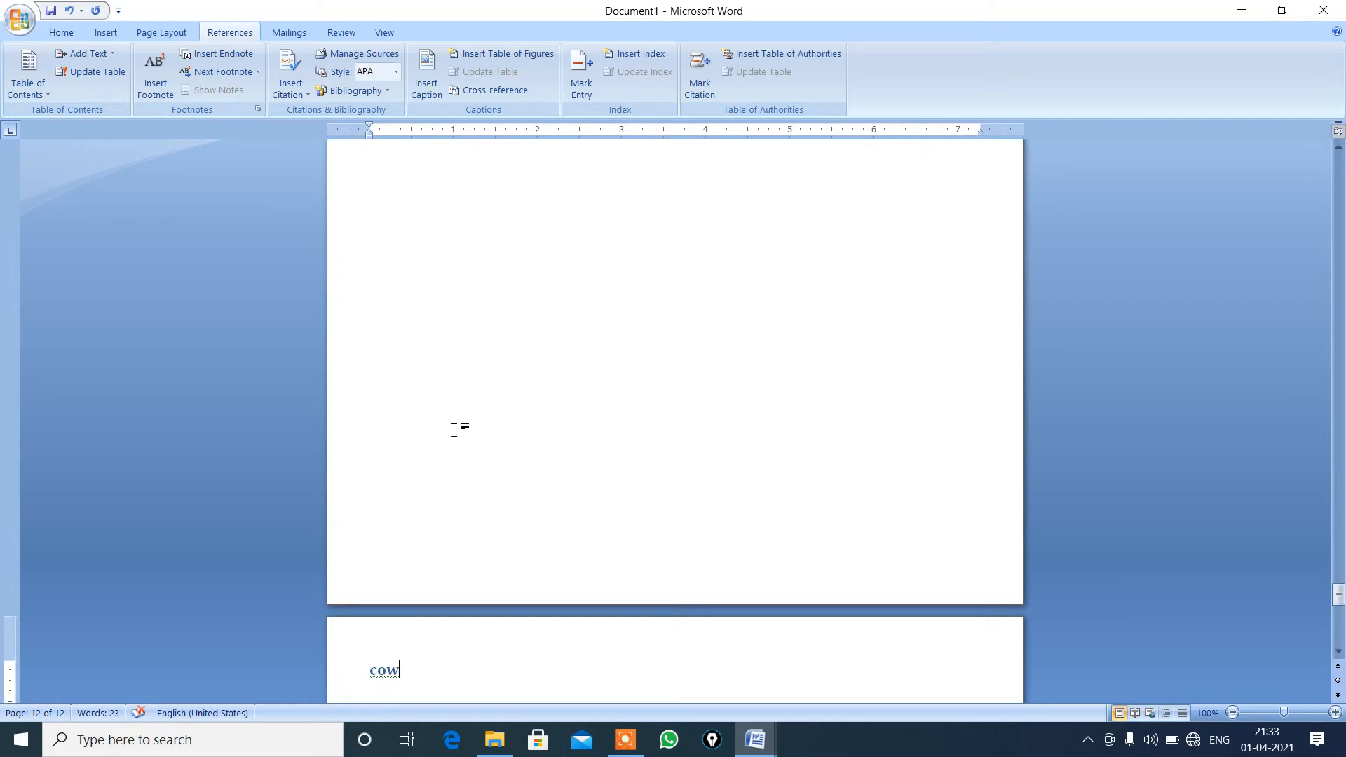
key(BackSpace)
key(BackSpace)
key(BackSpace)
mouse_move(1337, 594)
mouse_down()
mouse_move(1332, 231)
mouse_move(1314, 143)
mouse_up()
click(554, 382)
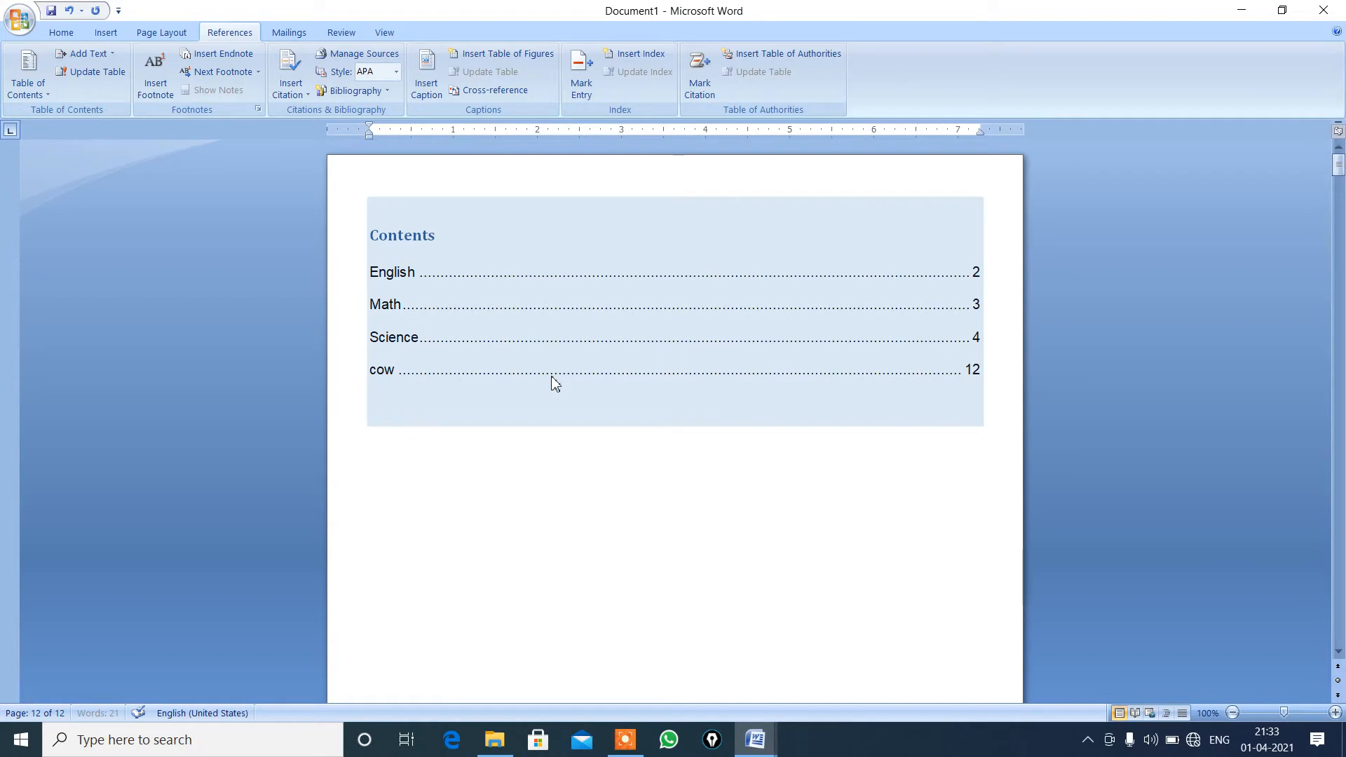
key(BackSpace)
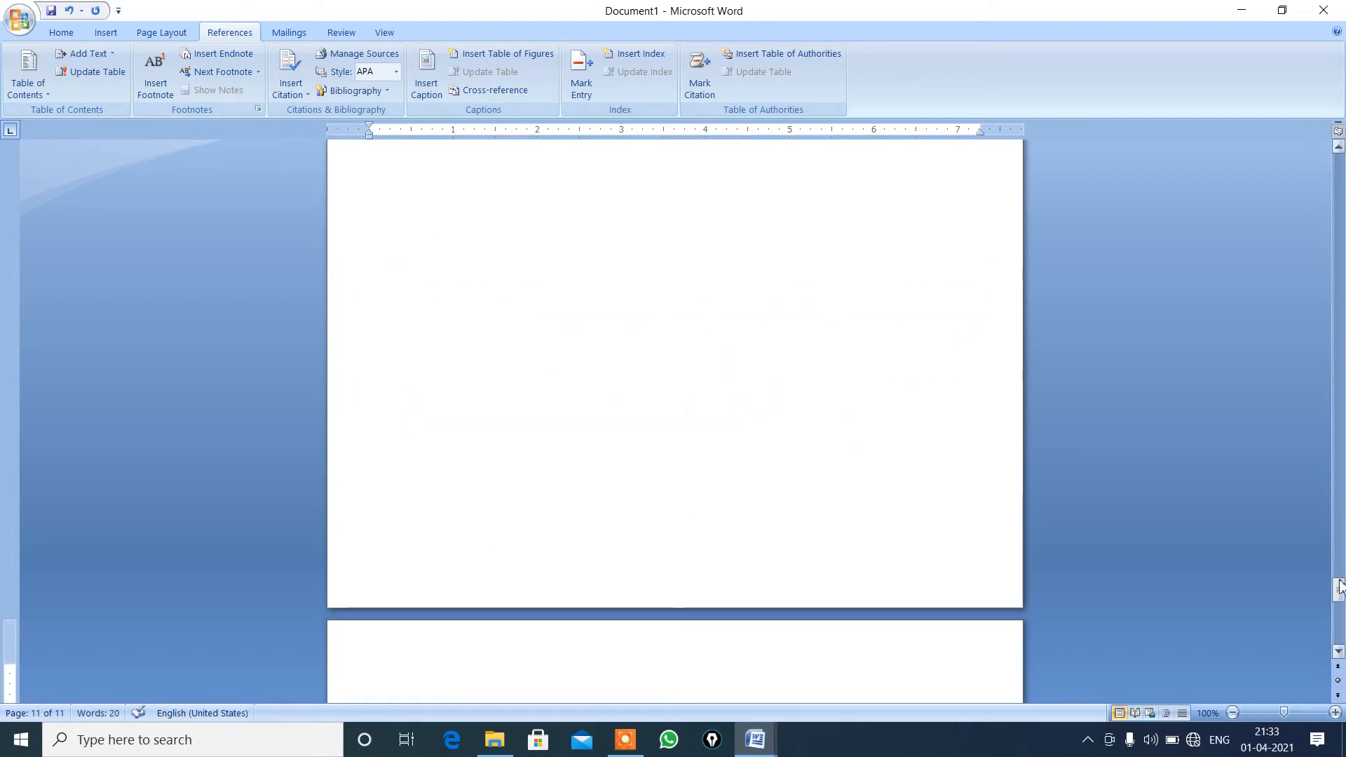
drag(1339, 589, 1192, 179)
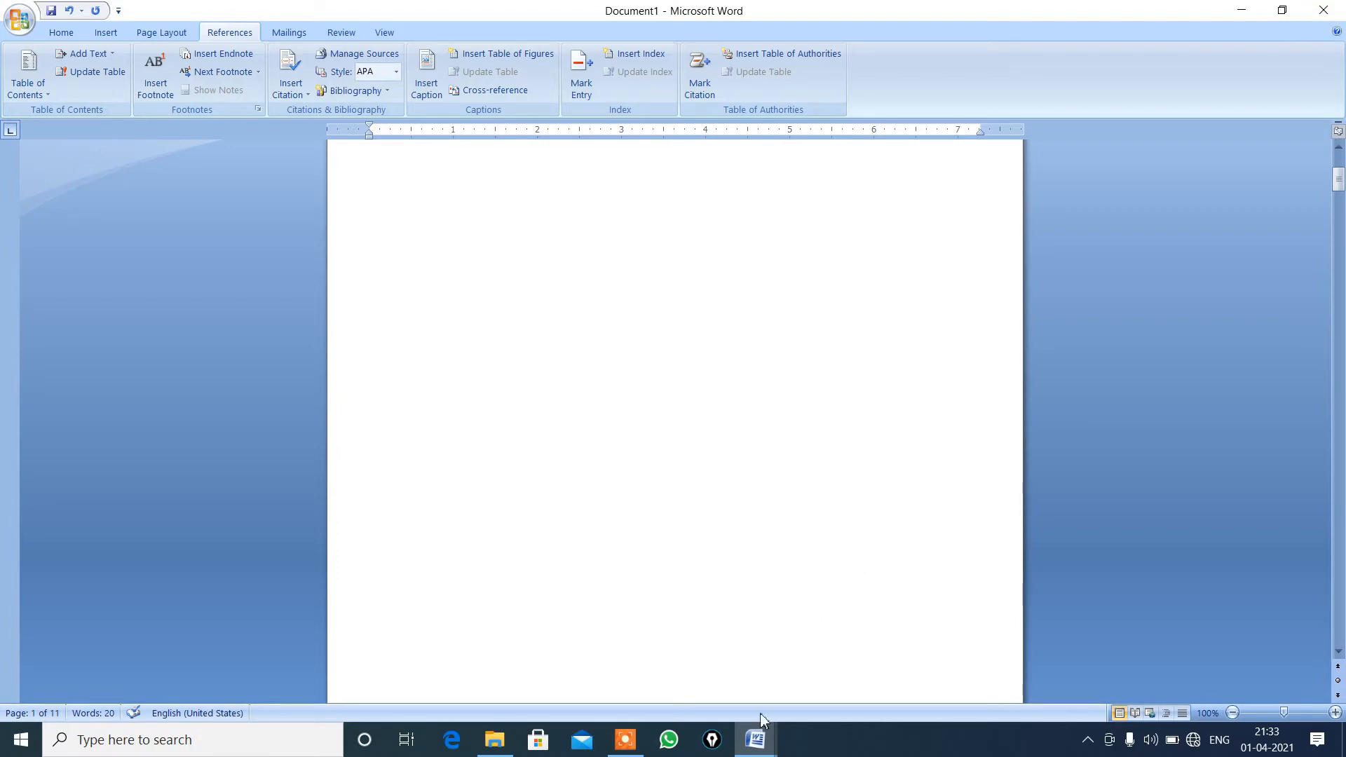
Switch to the "Learn Free Spoken English and Copputer 1" document and insert a footnote within "Microsoft" in the first paragraph's fourth line.
click(1242, 12)
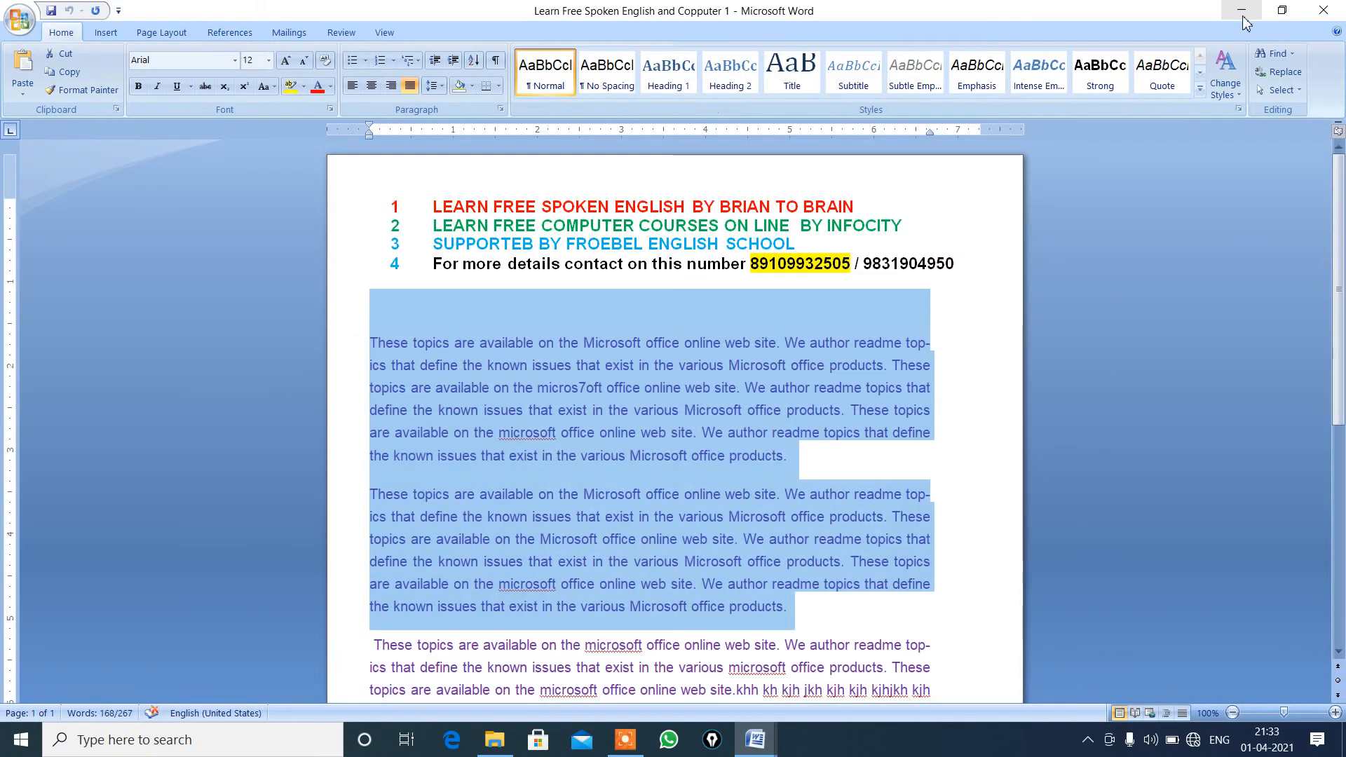
click(731, 388)
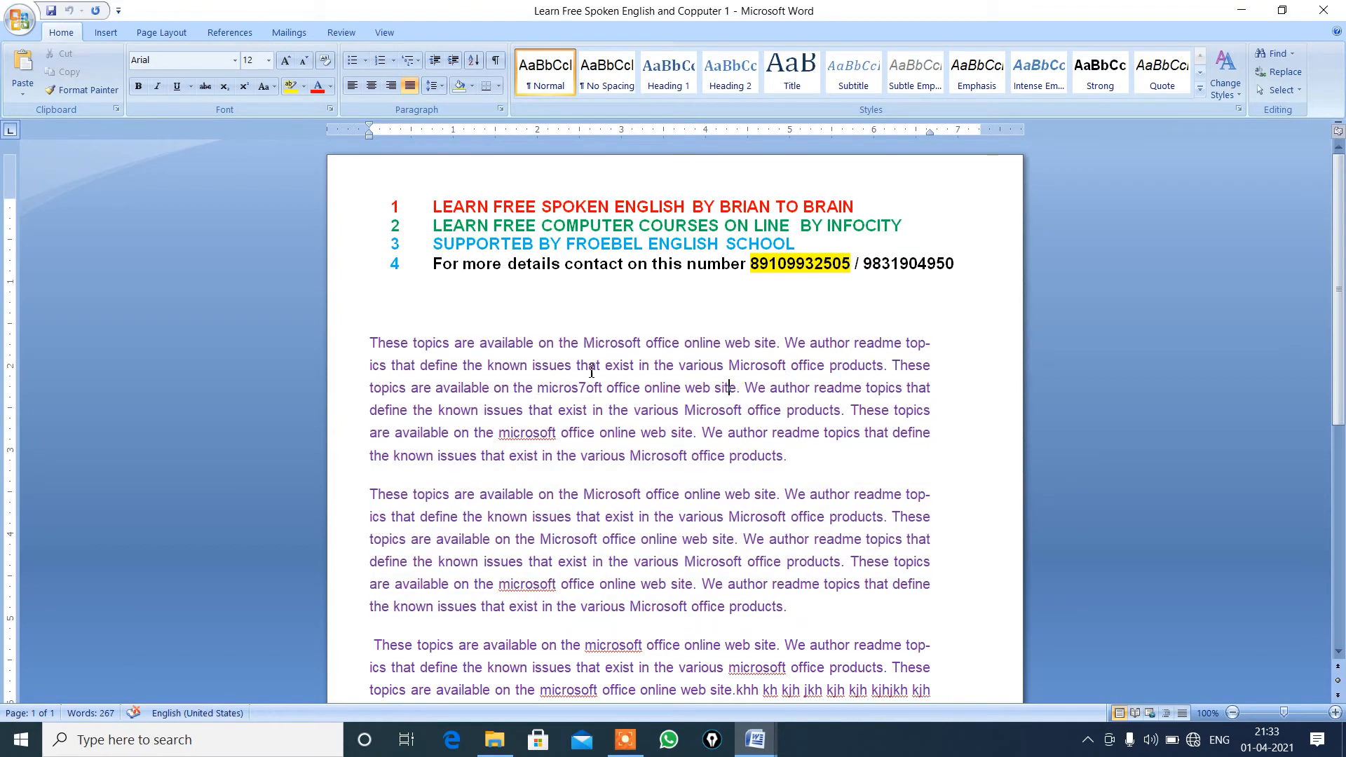
click(379, 343)
click(230, 32)
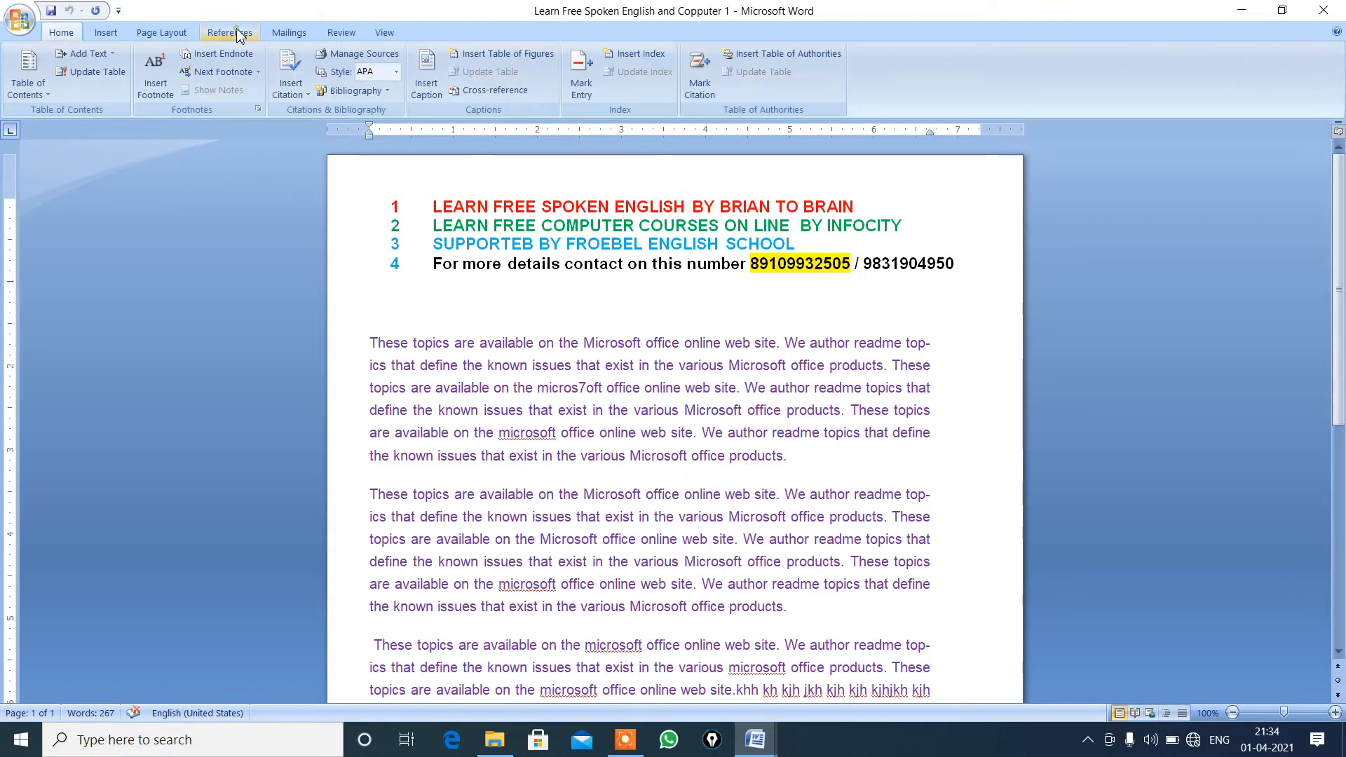
click(163, 92)
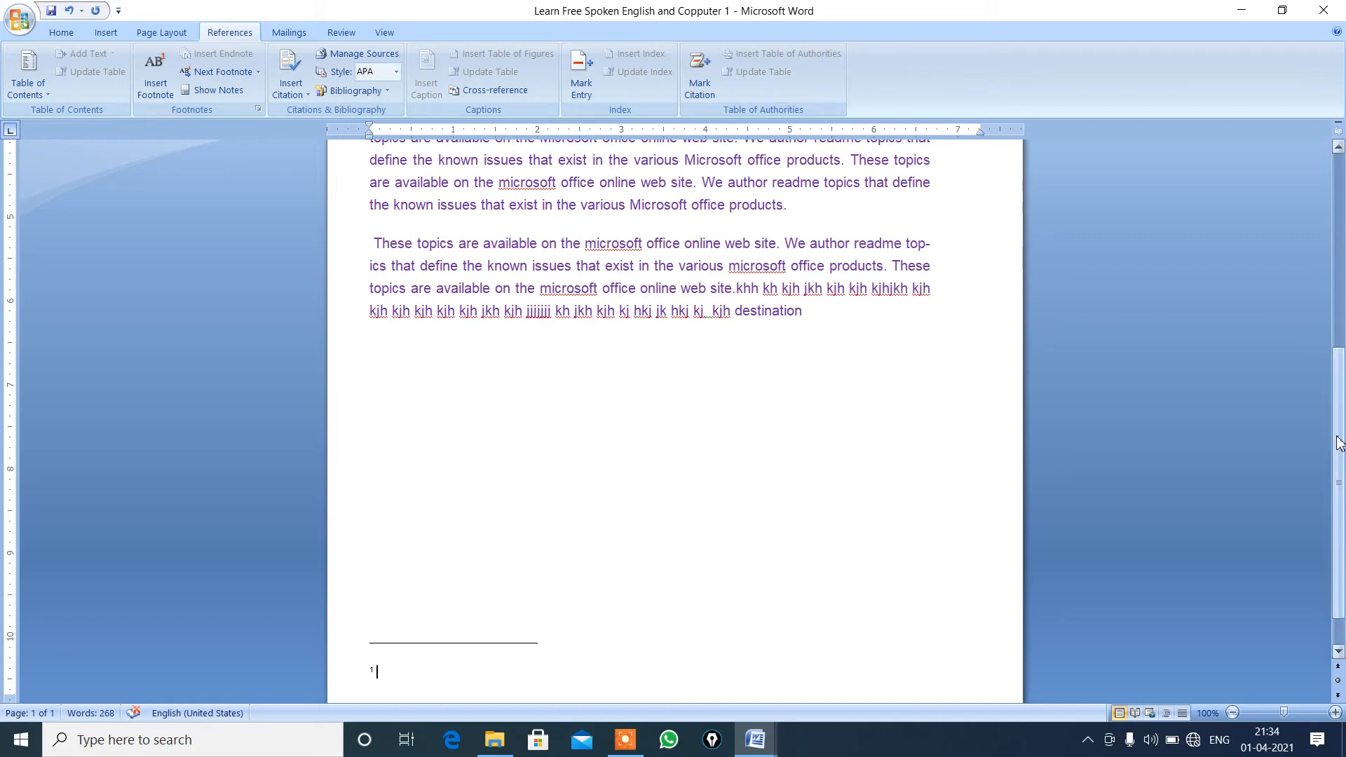
drag(1332, 431, 1332, 216)
scroll(1336, 217, up, 6)
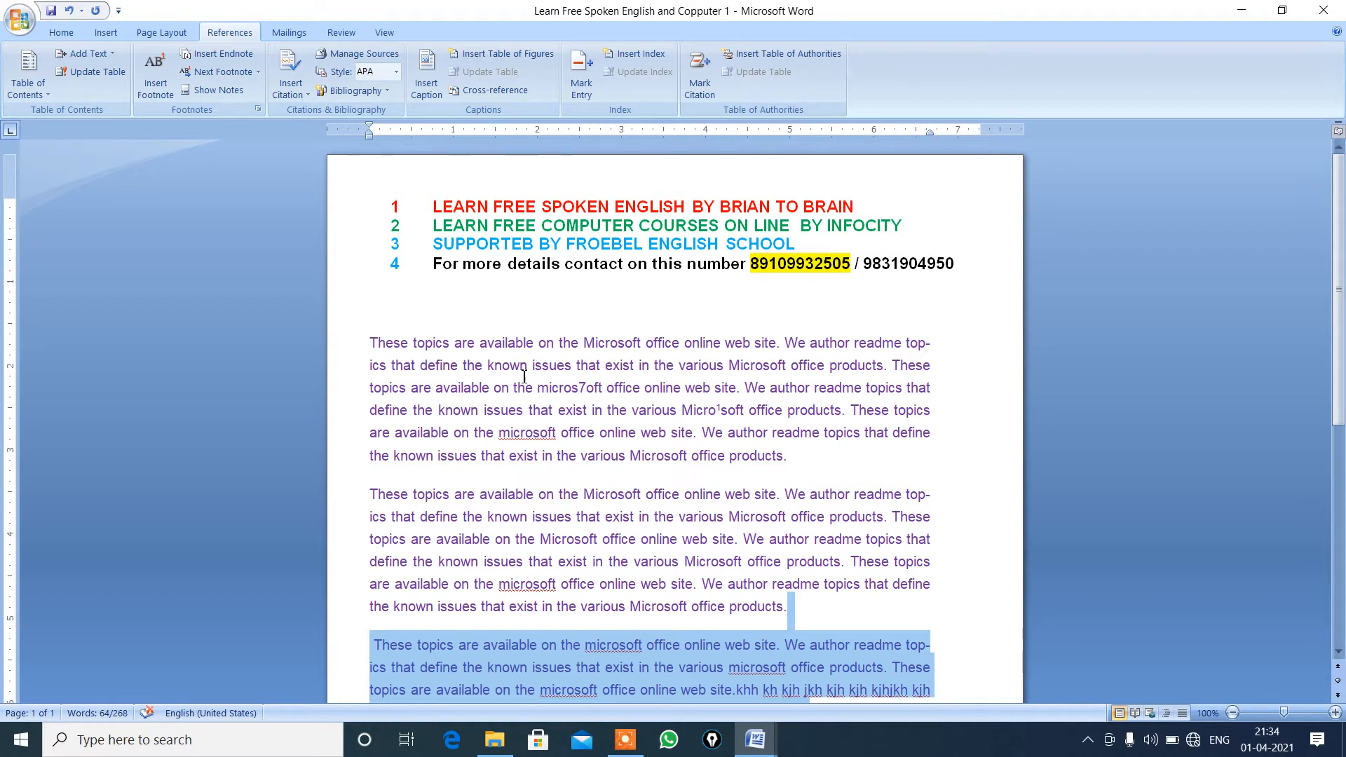
Insert the word "Sbi" after "web site." in the third line of the first paragraph.
click(627, 365)
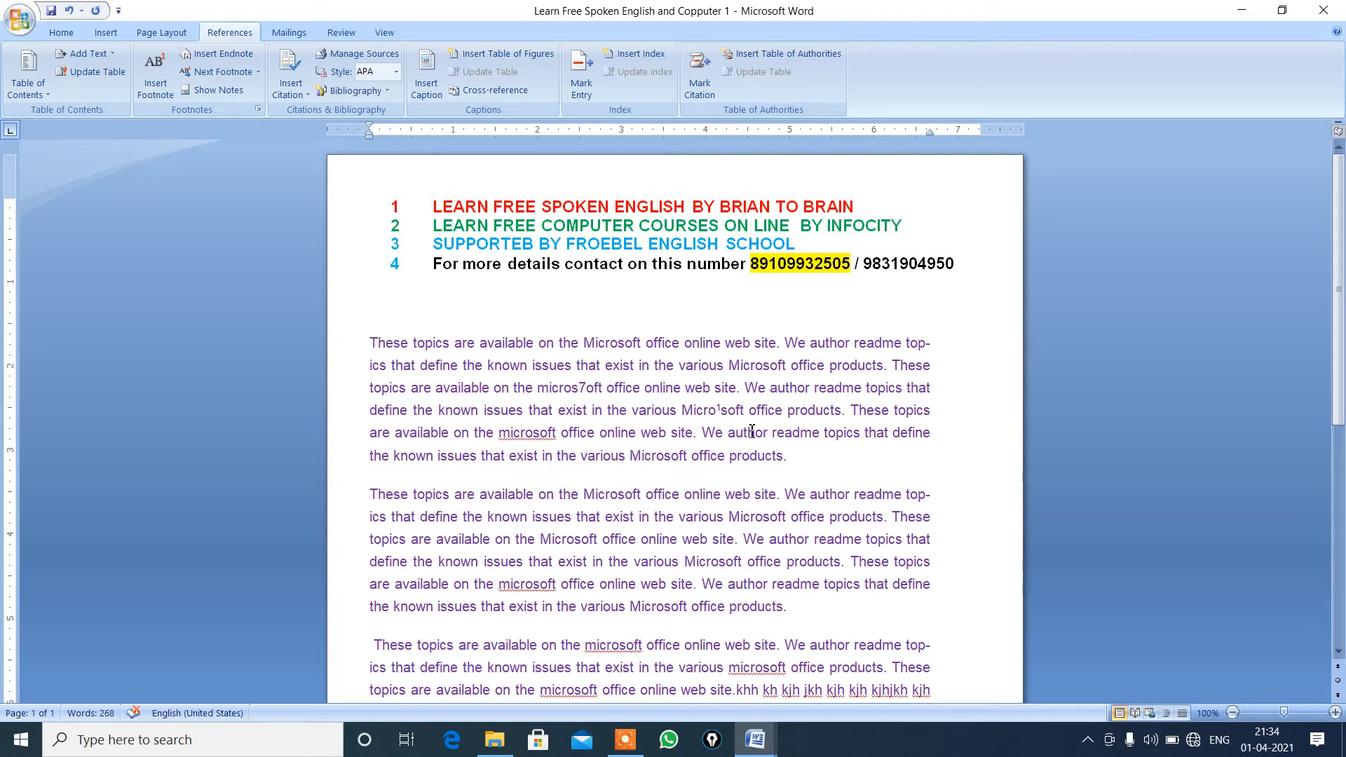
click(743, 389)
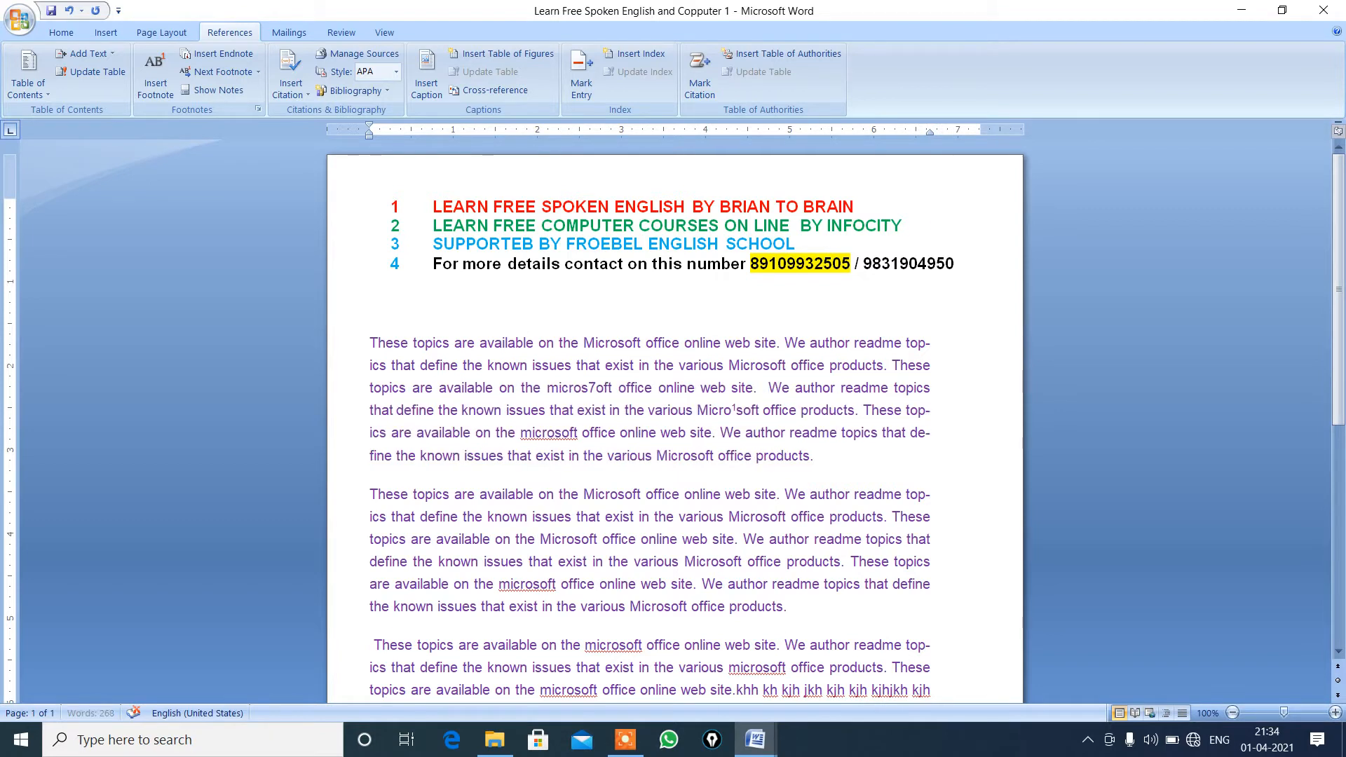
text(s )
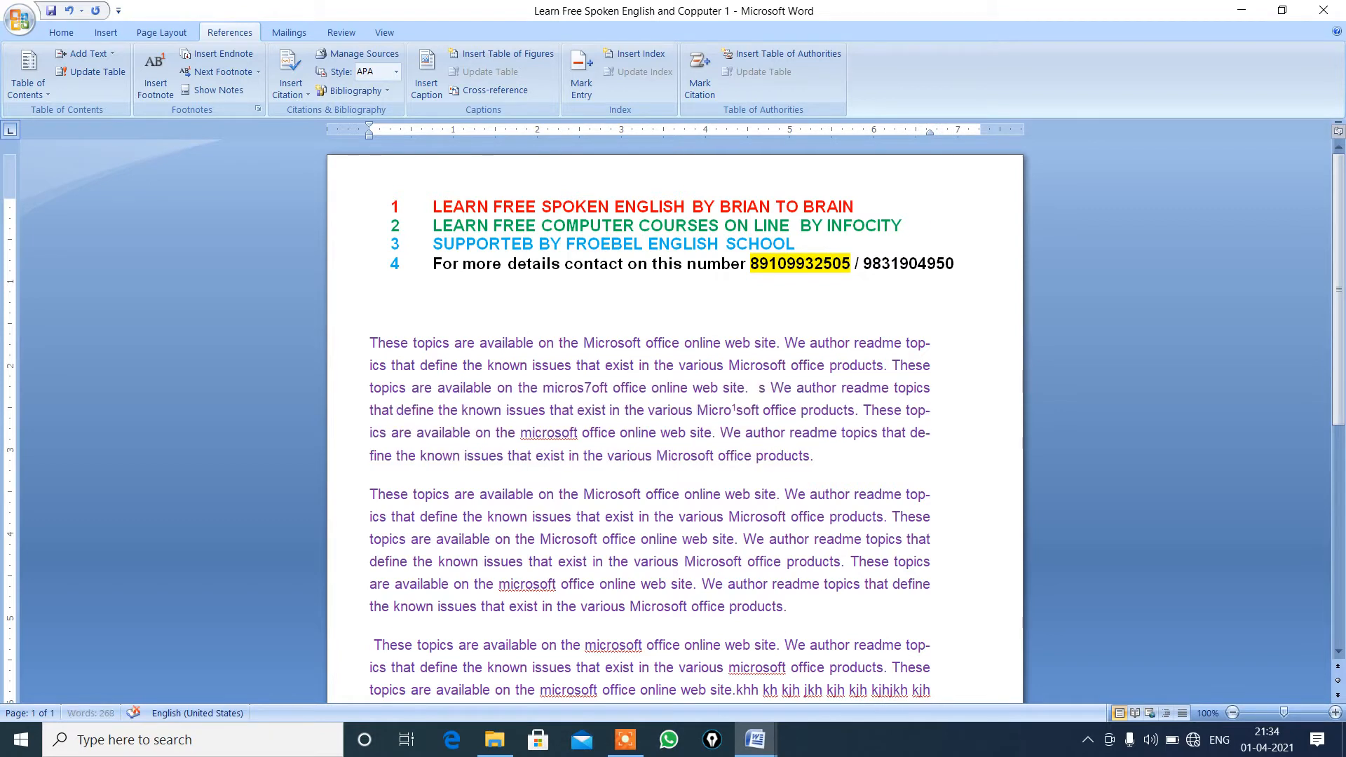
text(b)
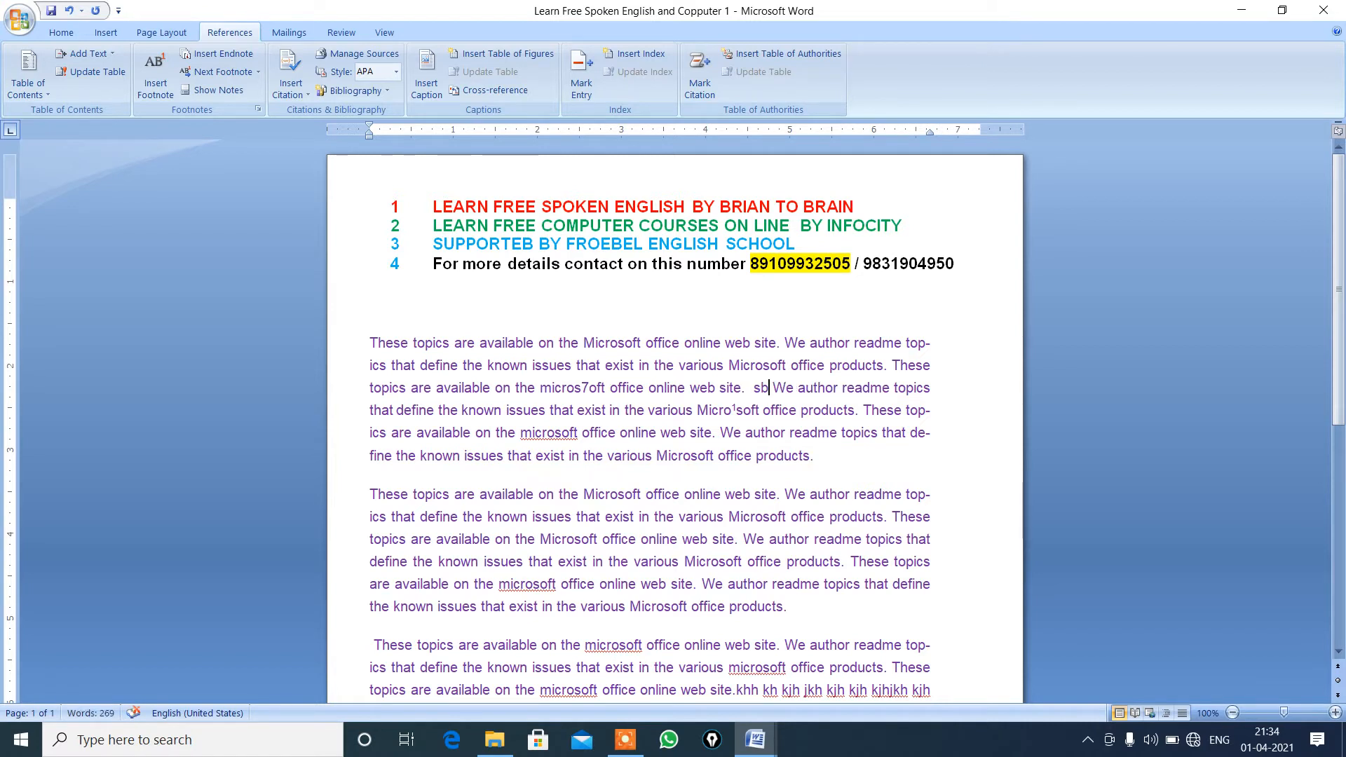
key(BackSpace)
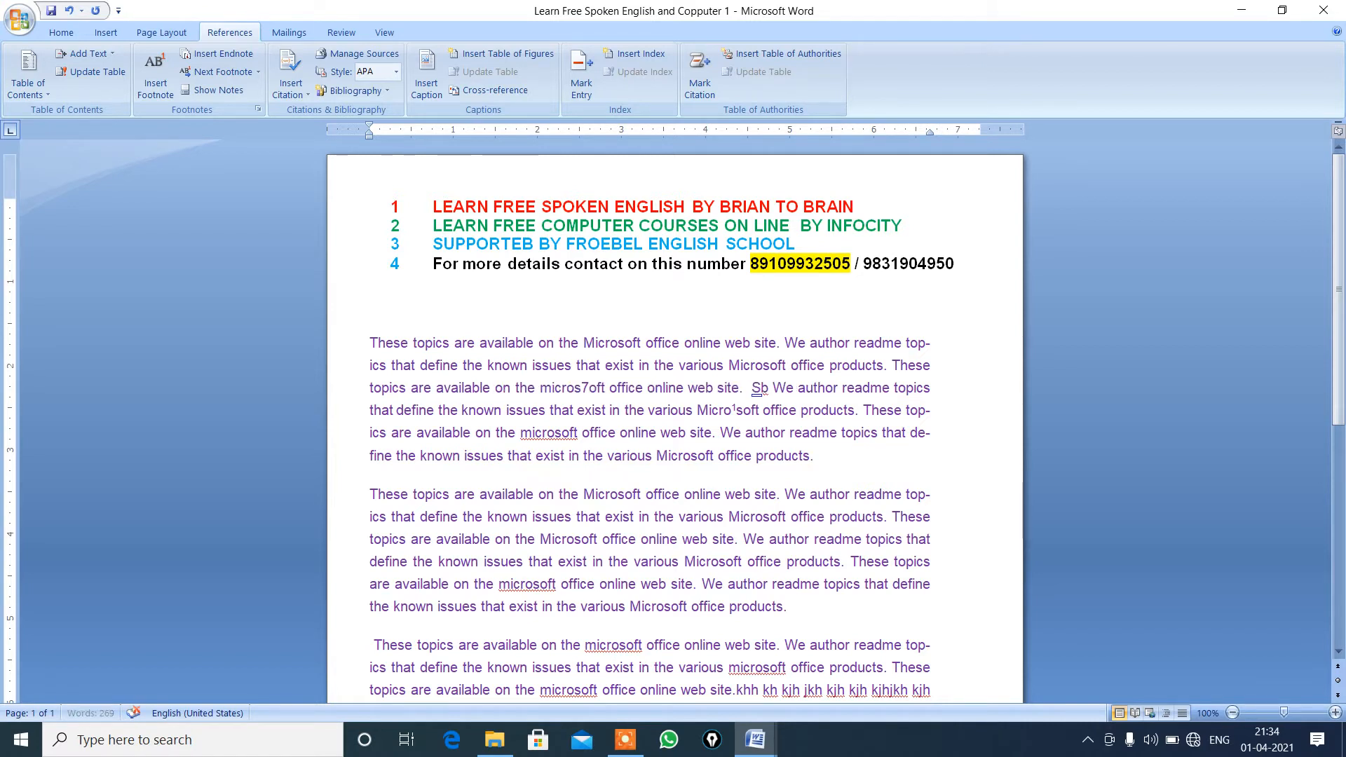
text(i)
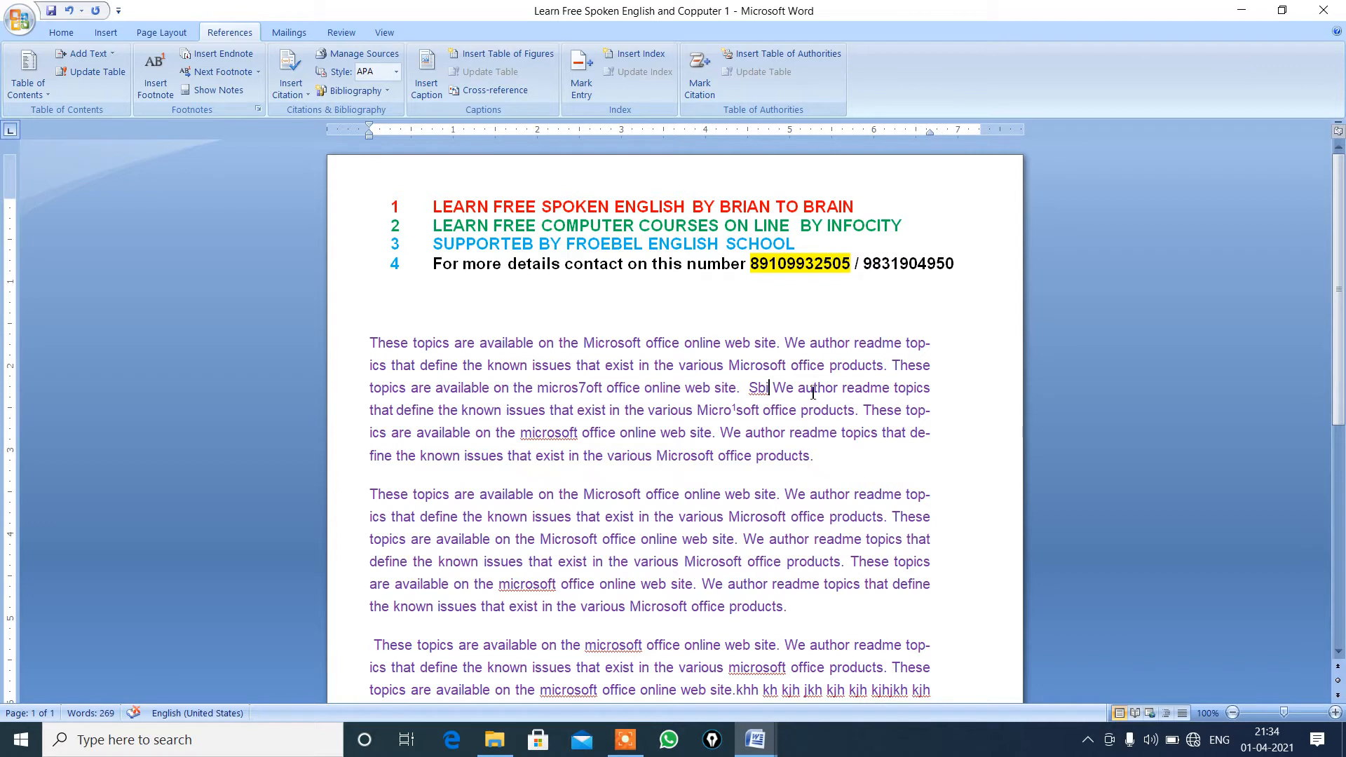
key(BackSpace)
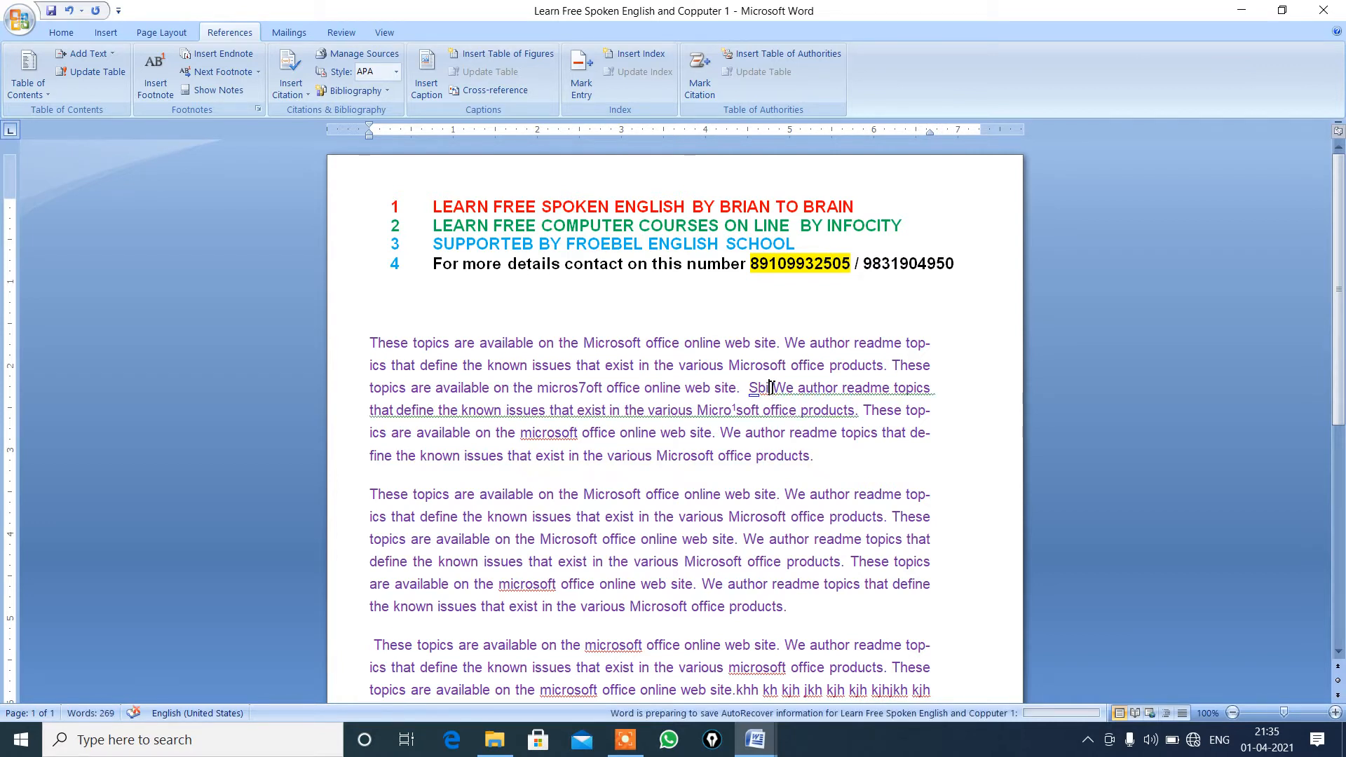
Add a footnote to the word "Sbi" with the text "State bank of india".
double_click(770, 388)
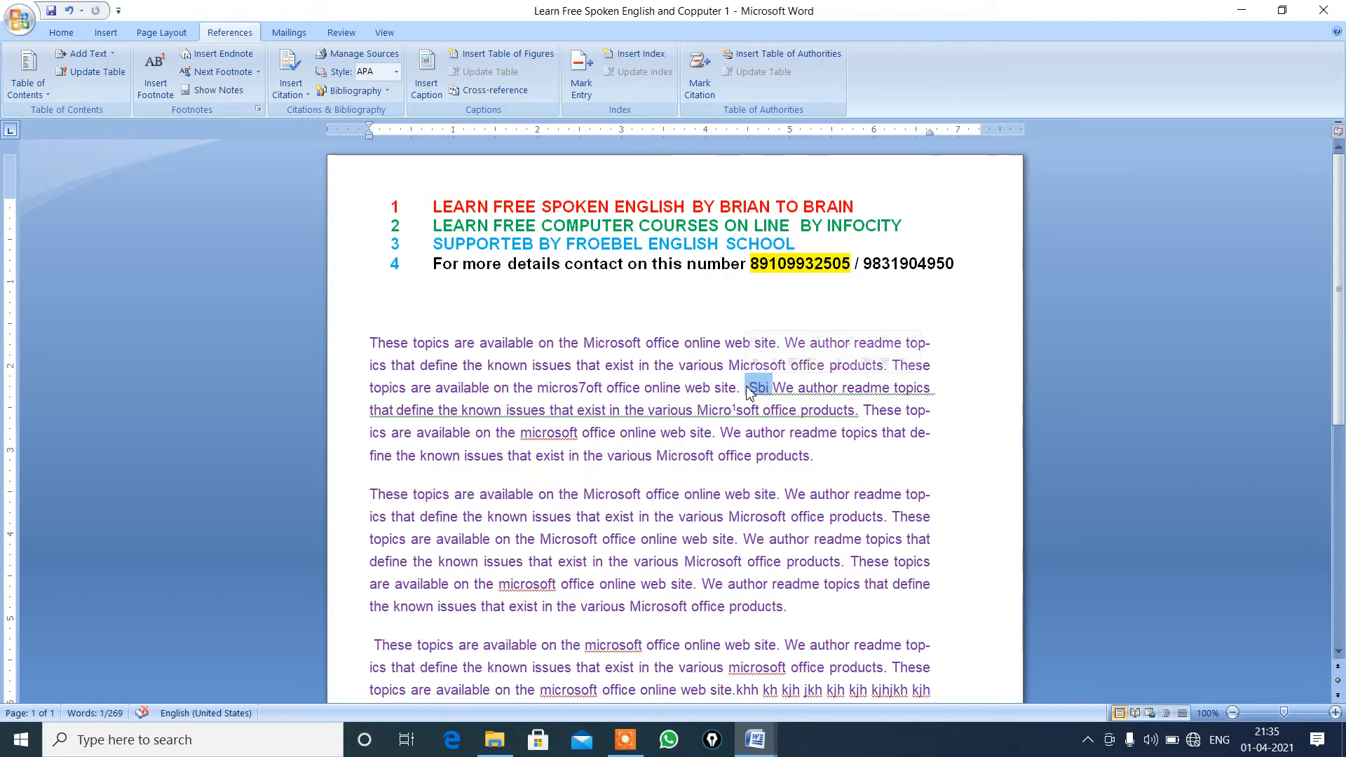
click(151, 88)
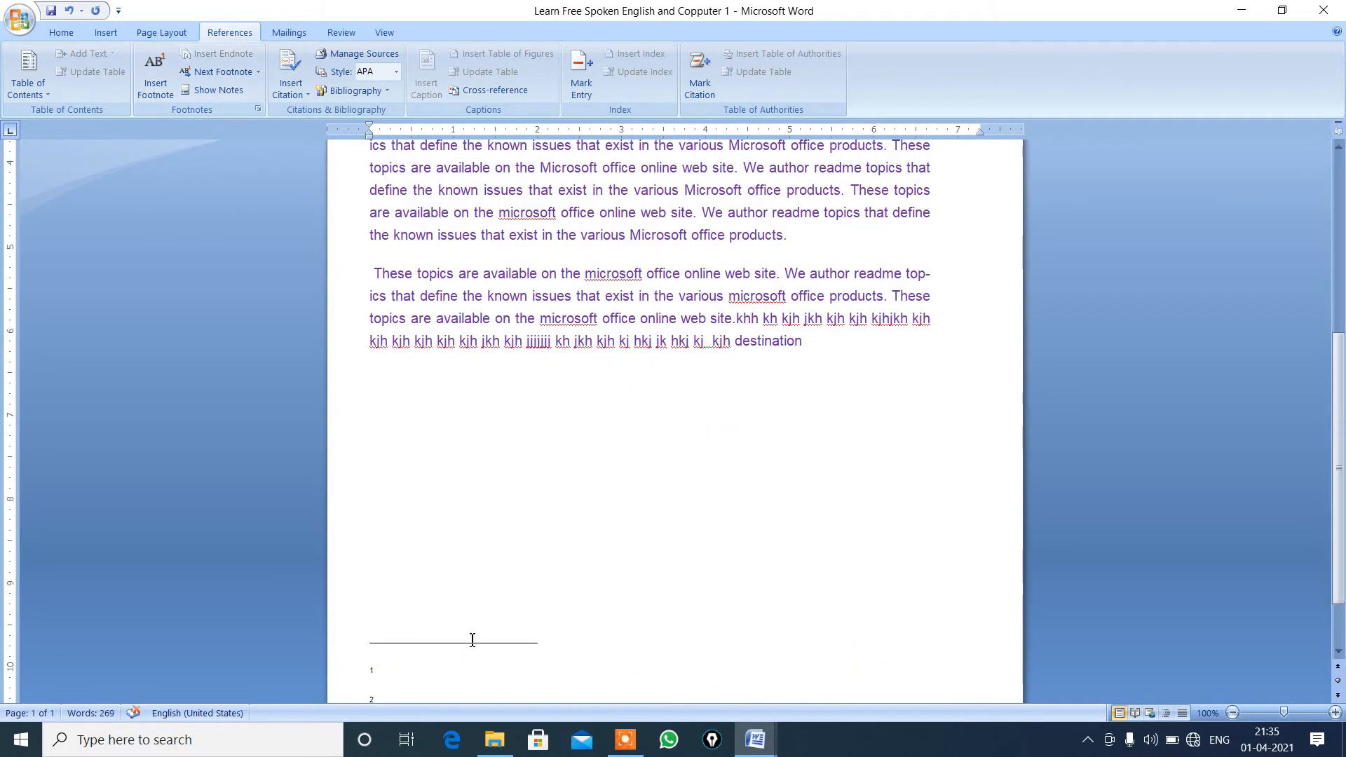
text(sa)
key(BackSpace)
text(tate bank o)
text(f )
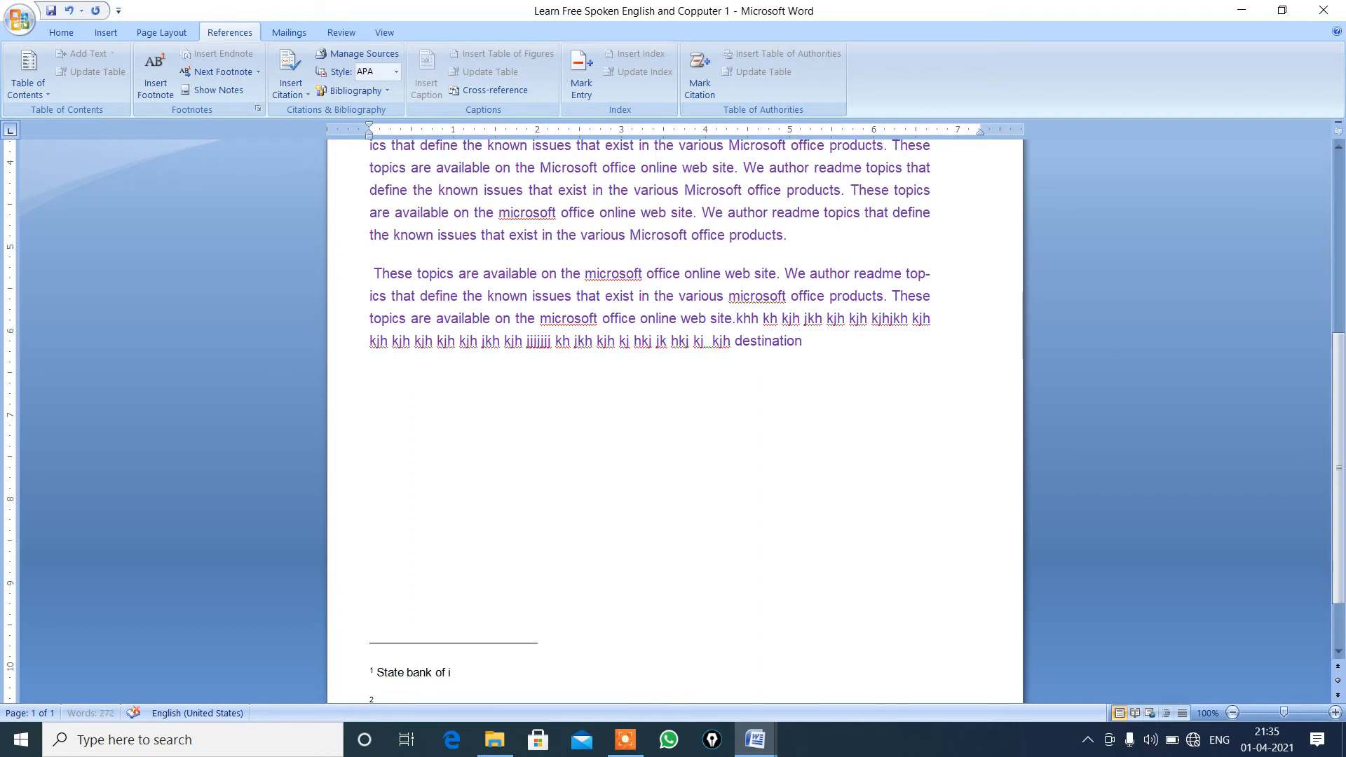
text(in)
key(BackSpace)
key(BackSpace)
text(india)
Add a footnote with the text "Out" to the word "exist" in the last line of the second paragraph.
click(511, 236)
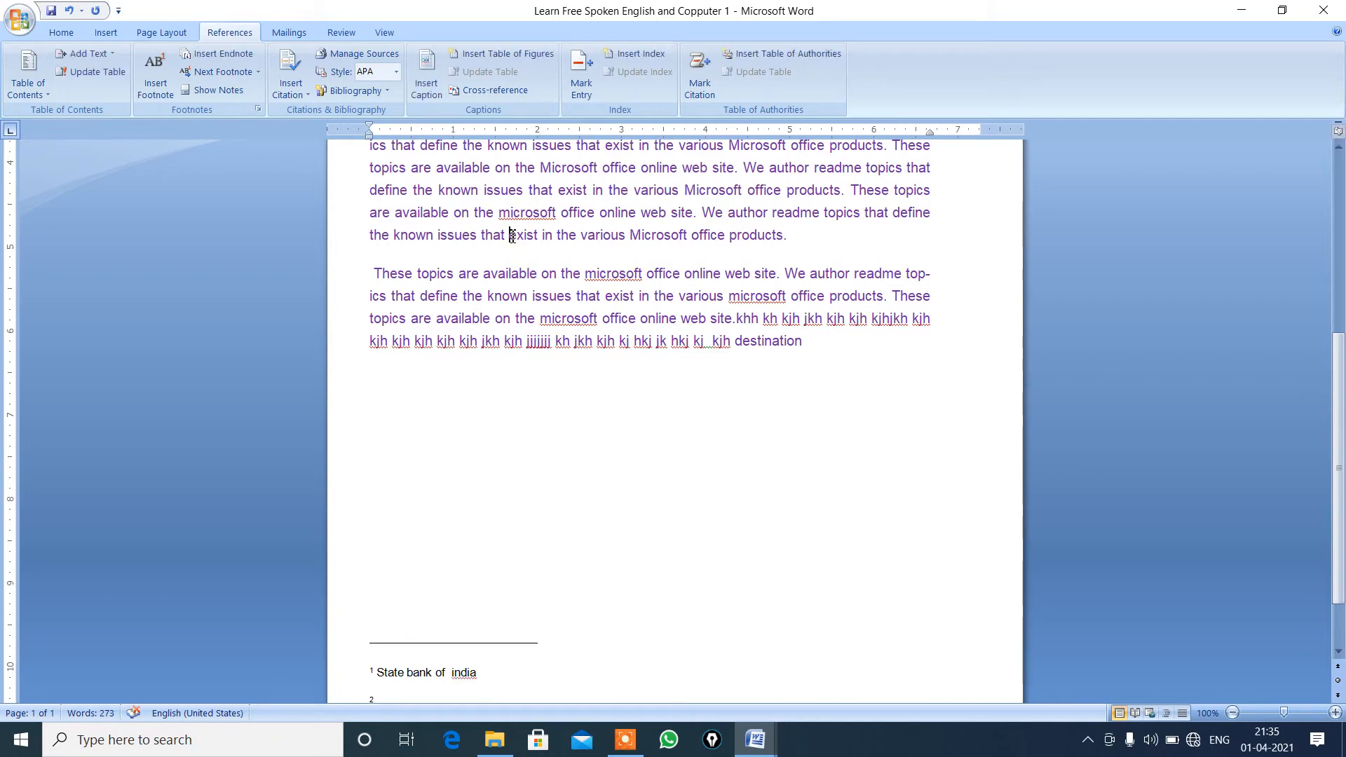
drag(512, 237, 543, 240)
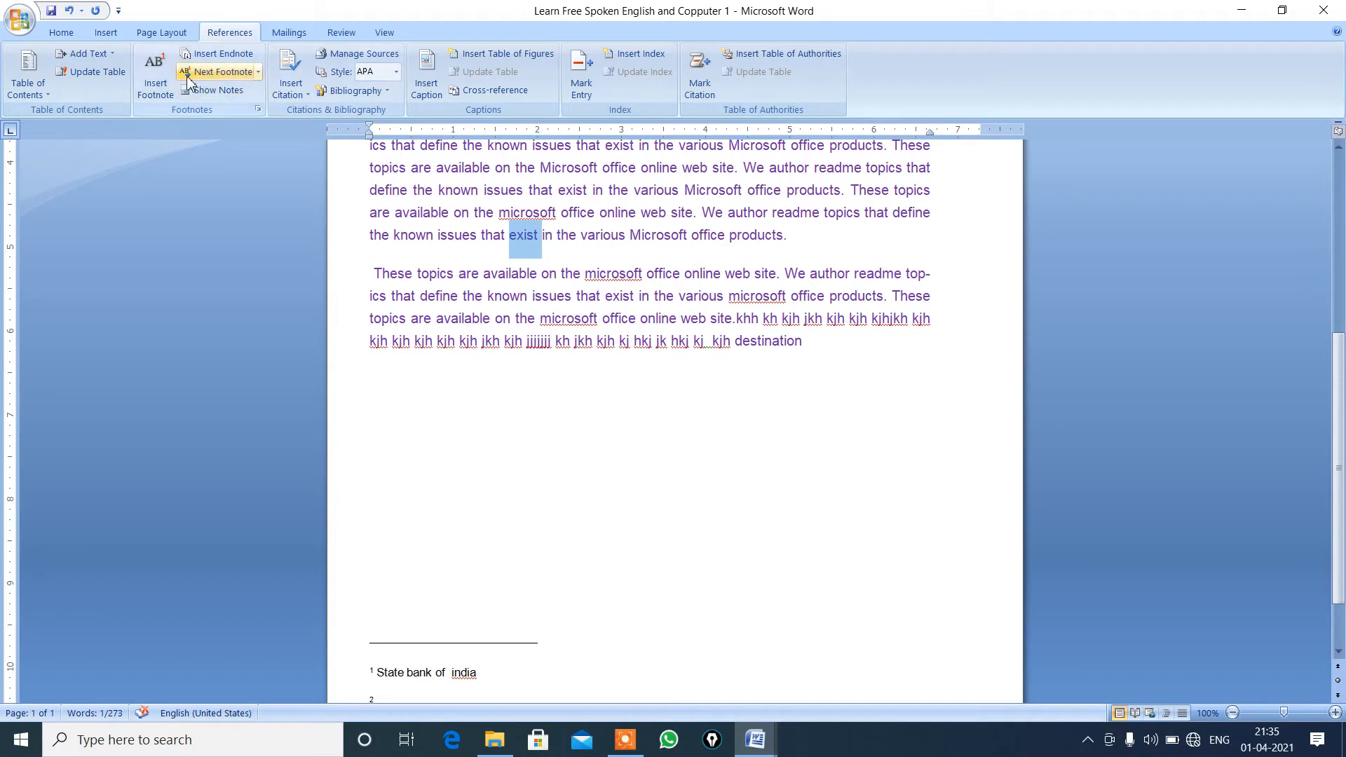
click(171, 100)
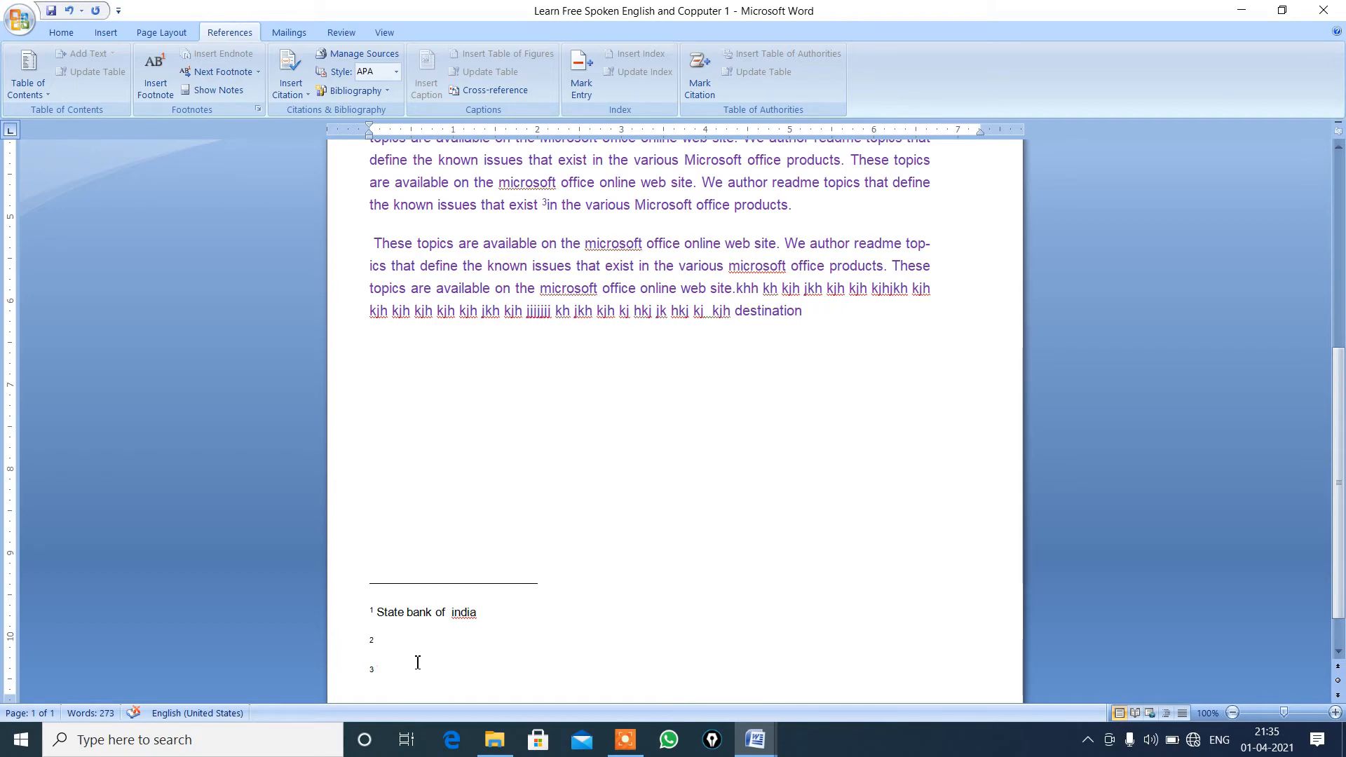
text(out h)
key(BackSpace)
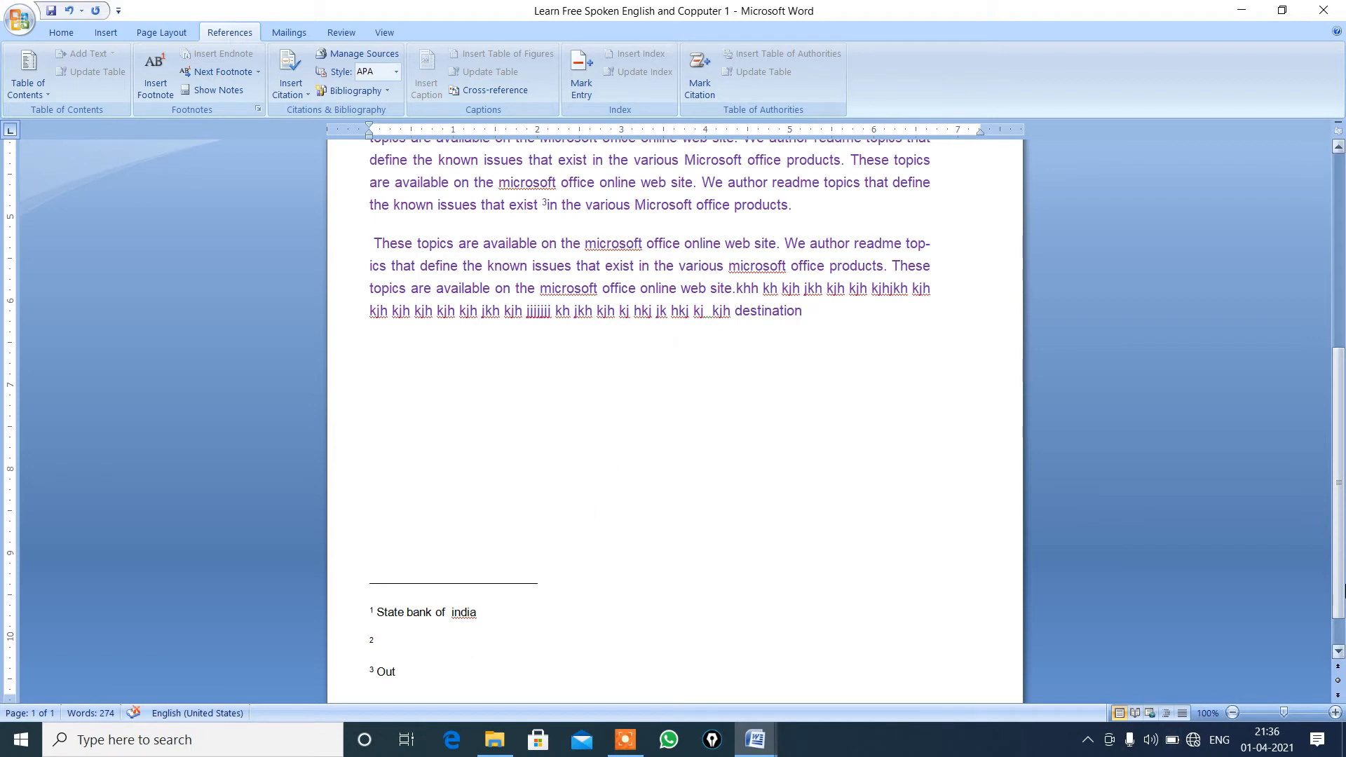
drag(1340, 557, 1340, 363)
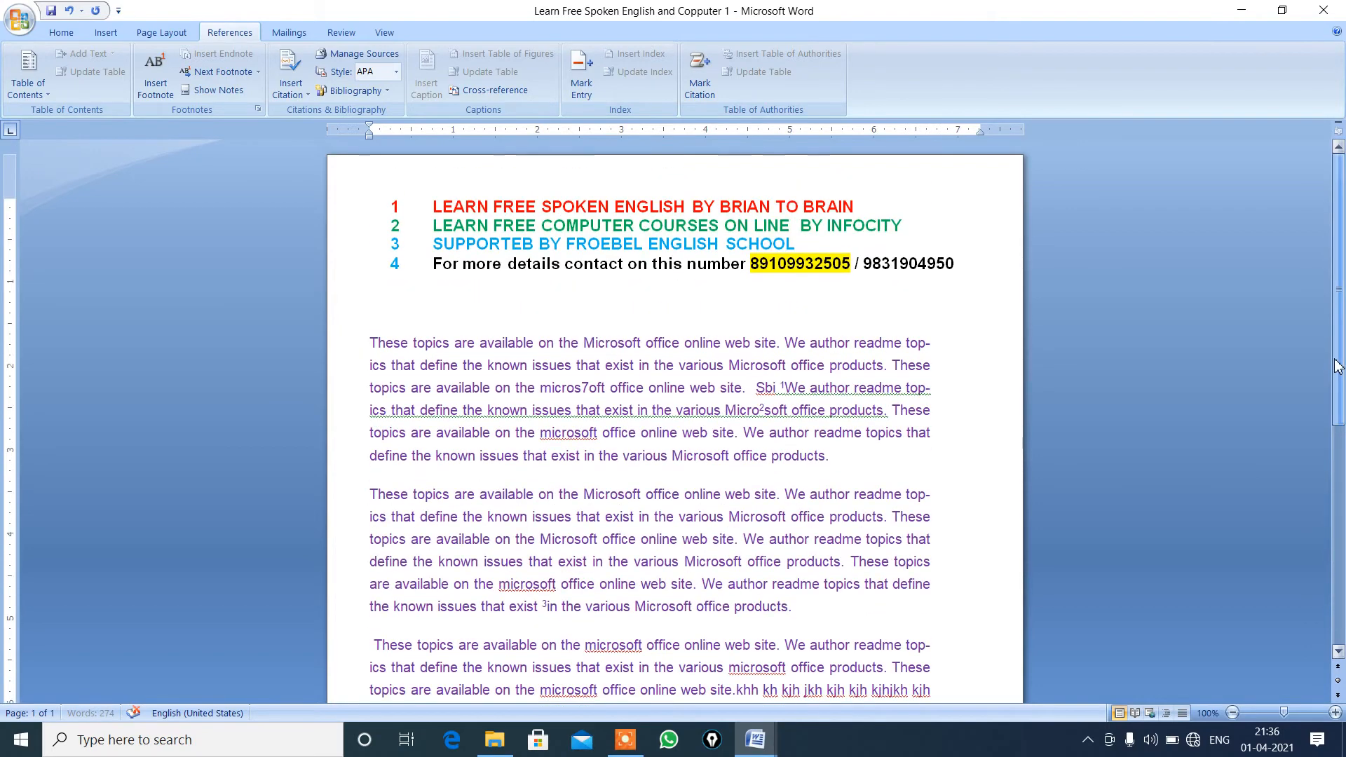
Select the word "Sbi" in the first paragraph and examine its footnote text at the end of the page.
click(635, 410)
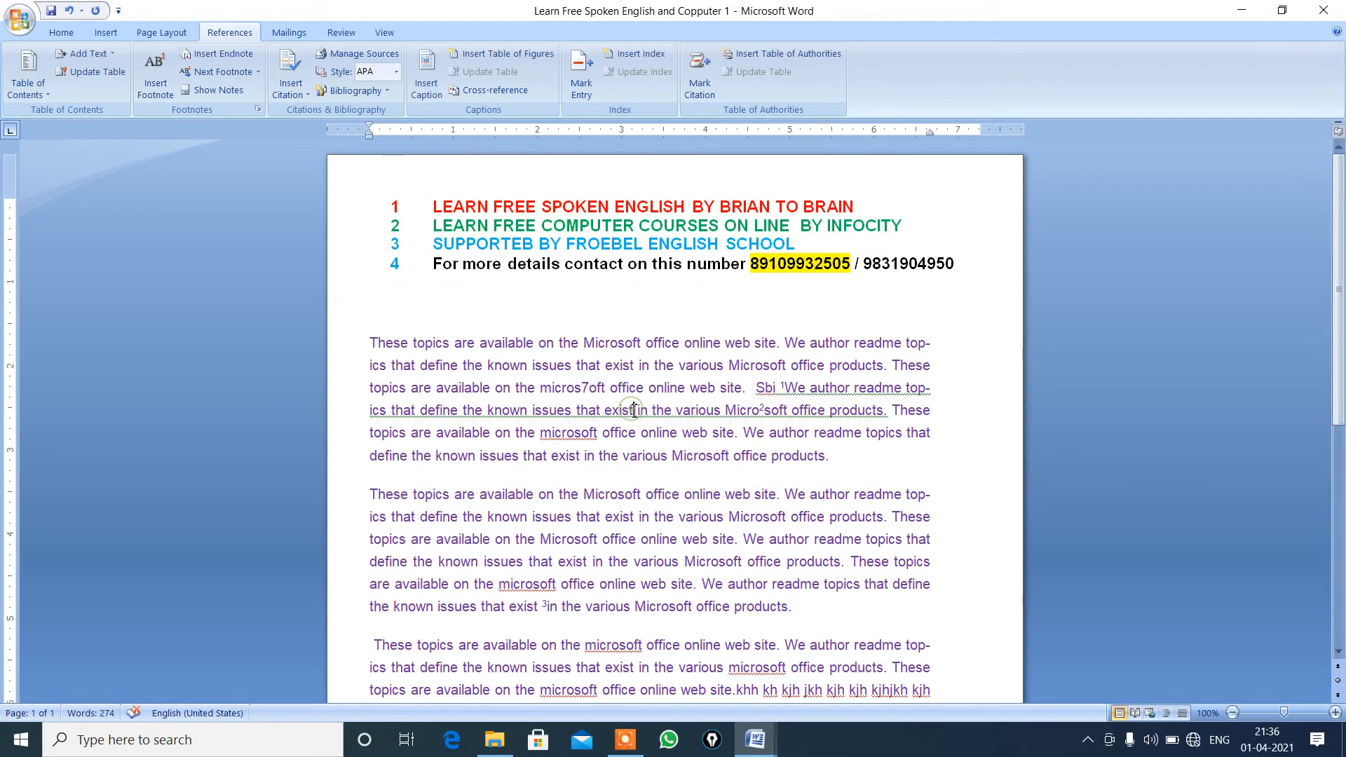
click(769, 391)
drag(773, 387, 764, 390)
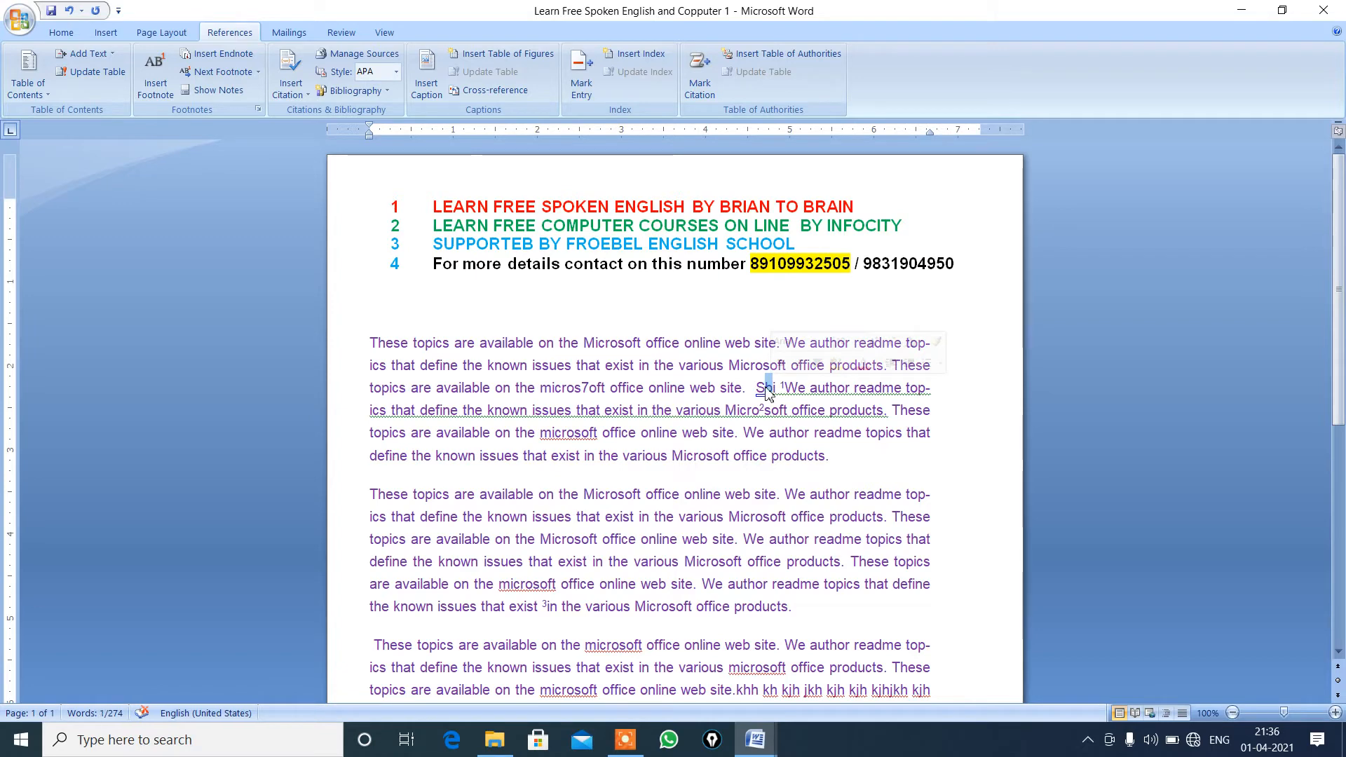
click(760, 389)
triple_click(760, 388)
click(767, 408)
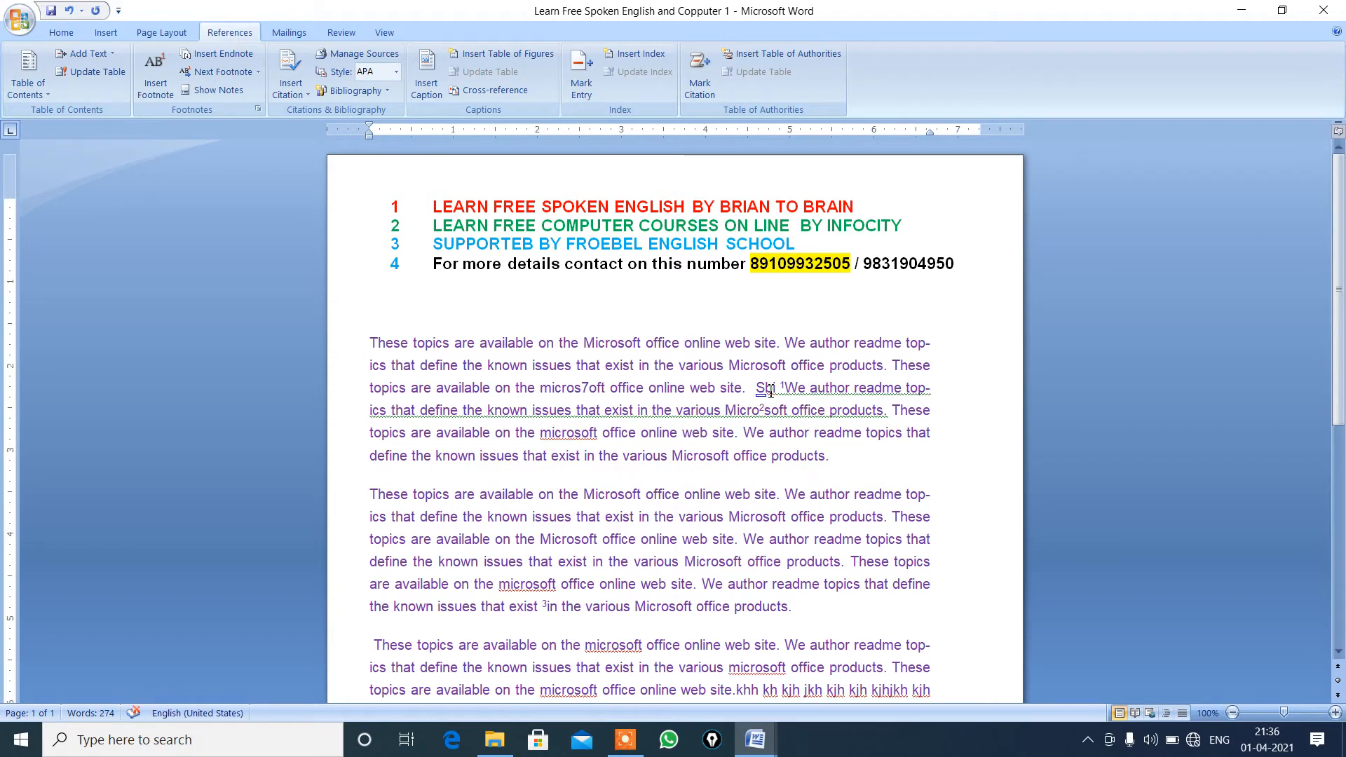
double_click(768, 389)
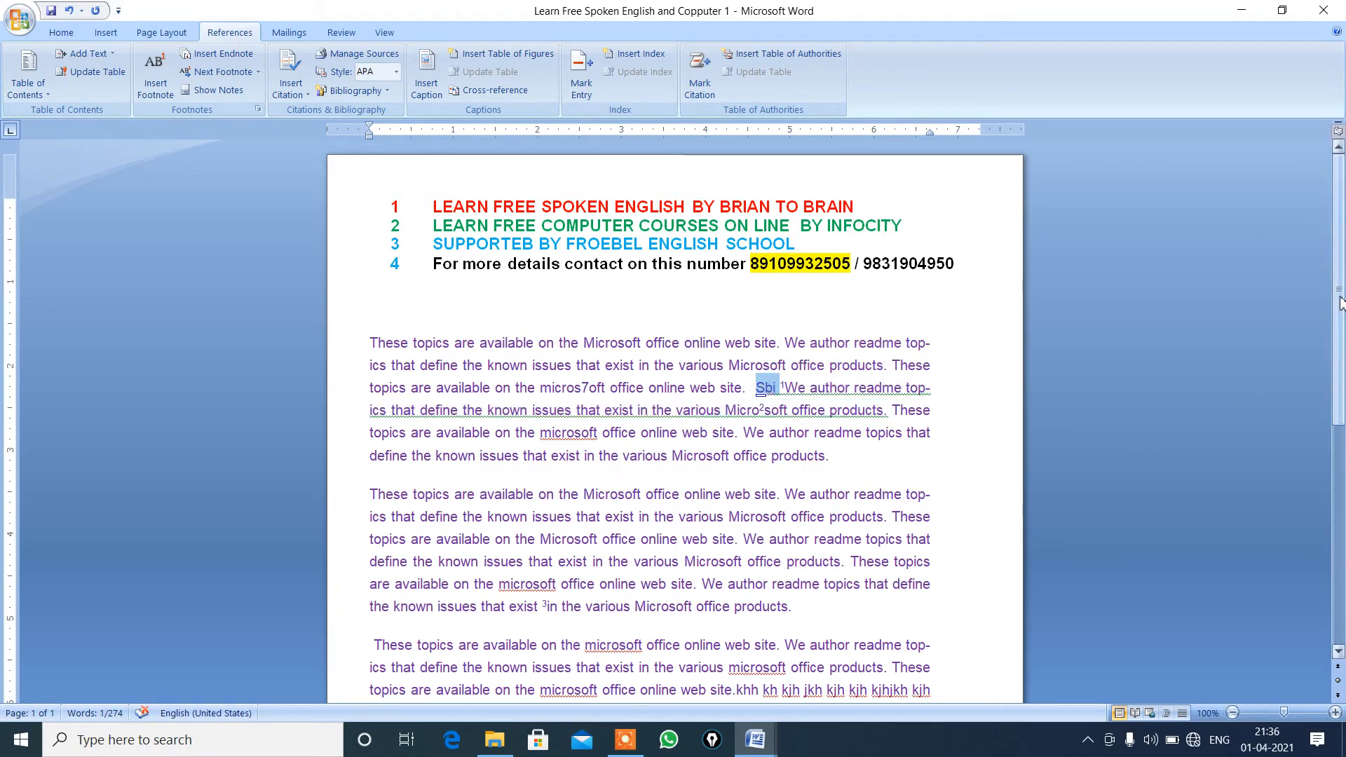
drag(1340, 302, 1309, 551)
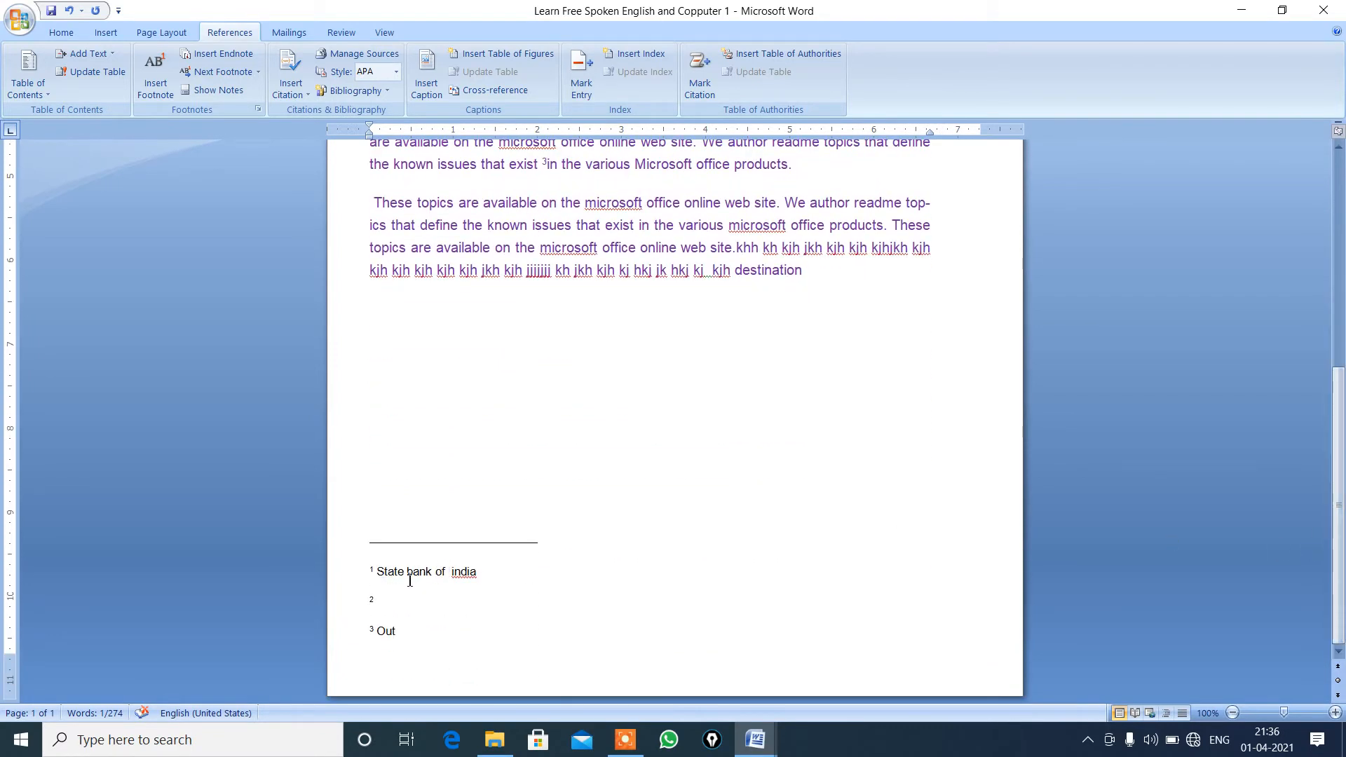
double_click(380, 574)
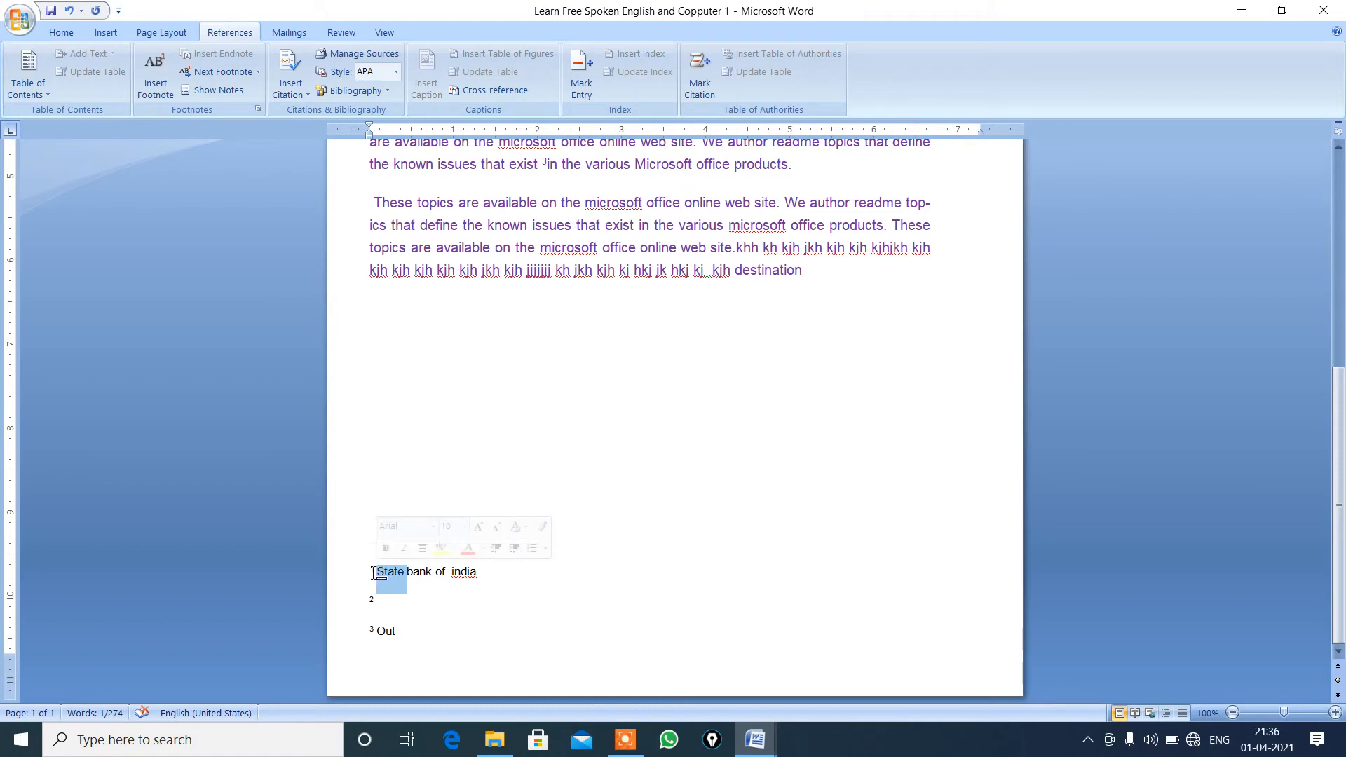
Insert a footnote after "destination" at the end of the third paragraph.
triple_click(373, 572)
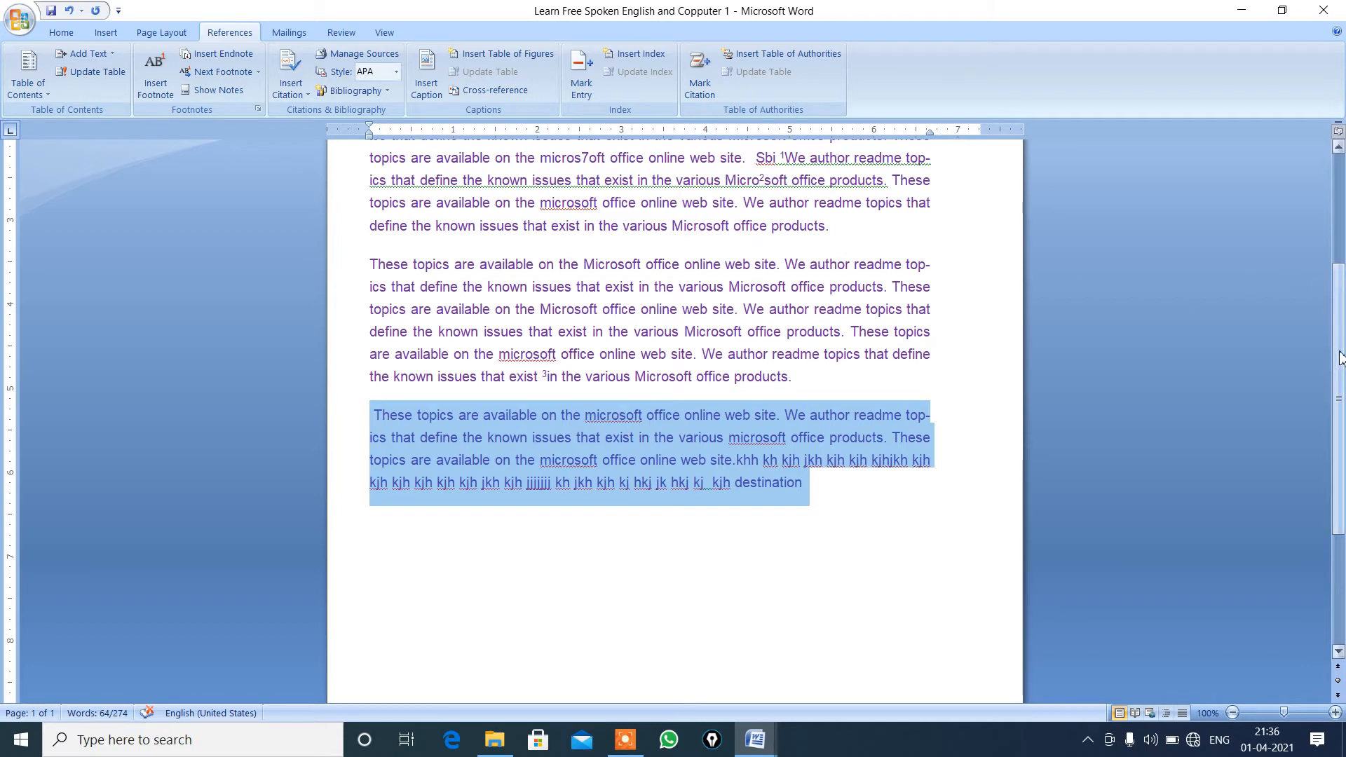
scroll(1340, 319, up, 2)
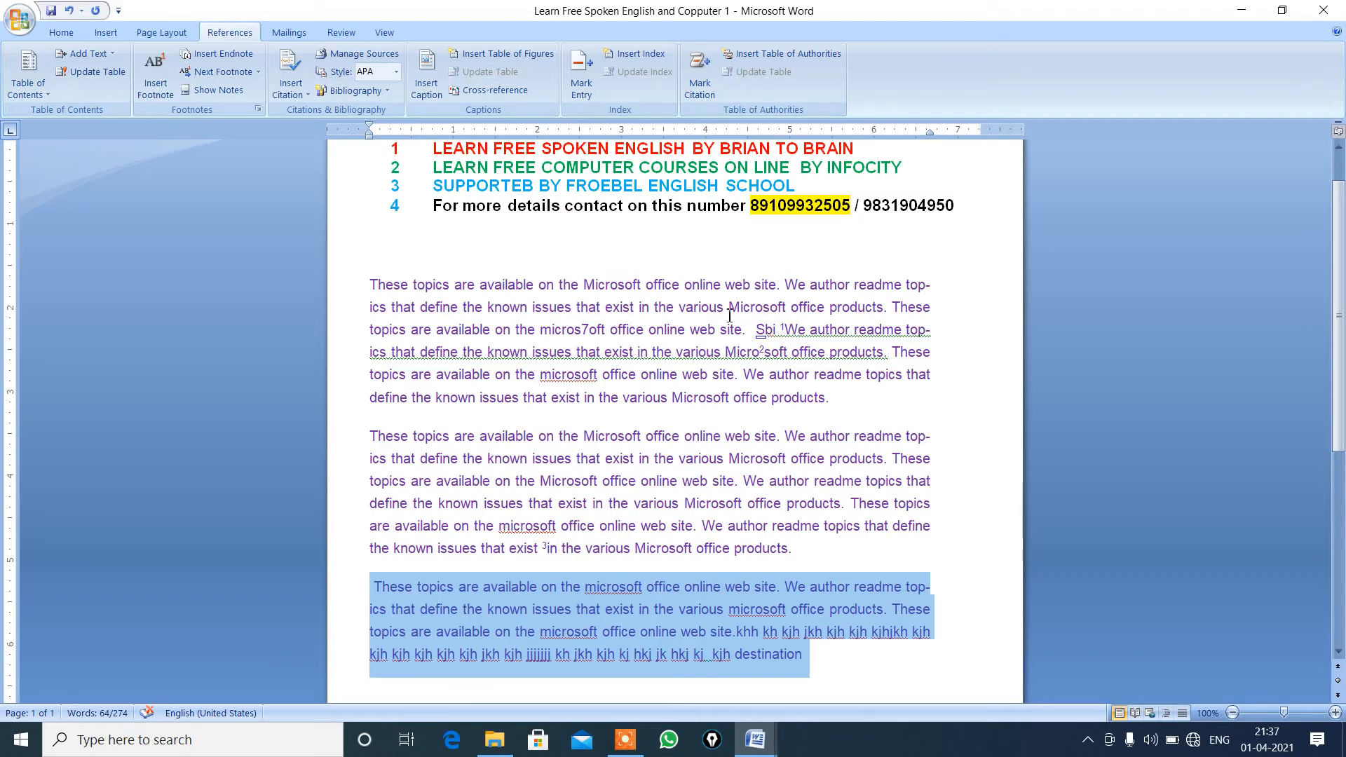
click(162, 92)
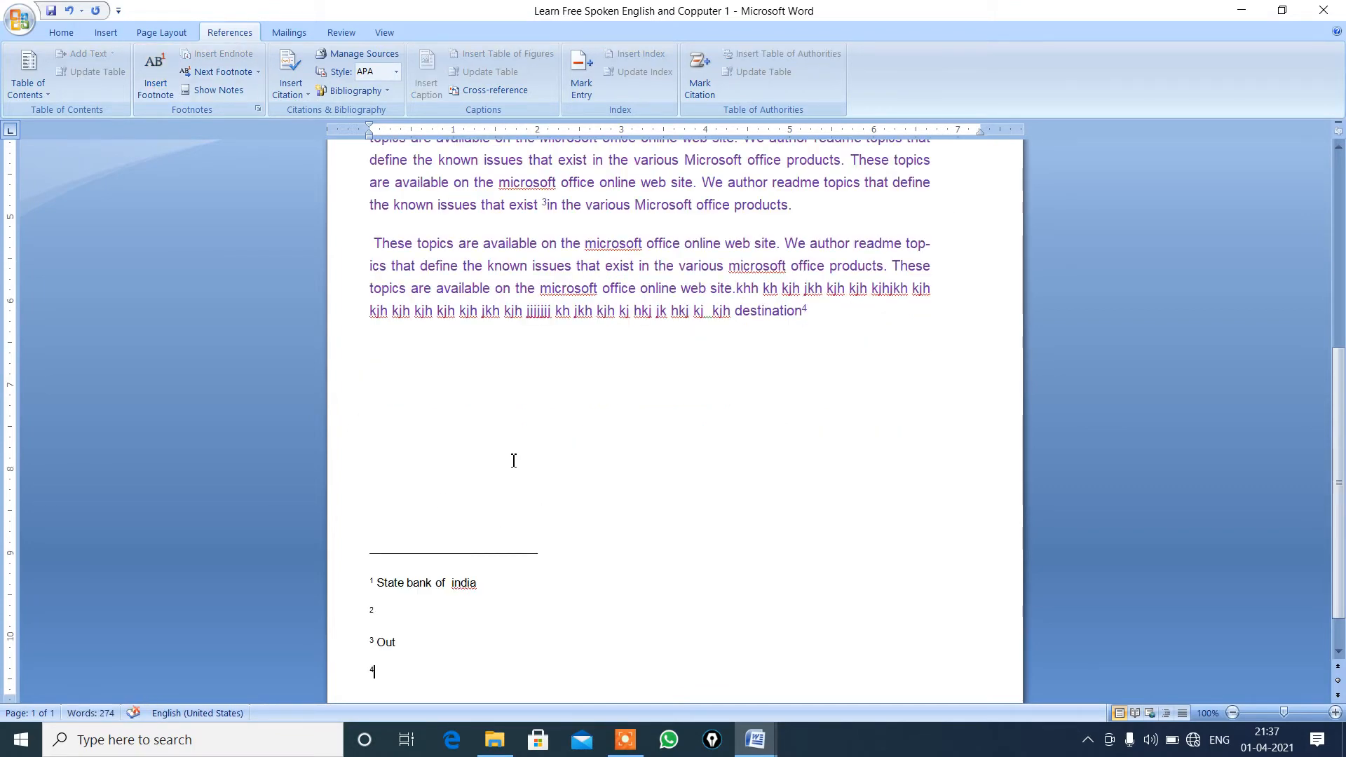
Place the cursor in the third paragraph's second line and jump to the next footnote reference.
click(676, 267)
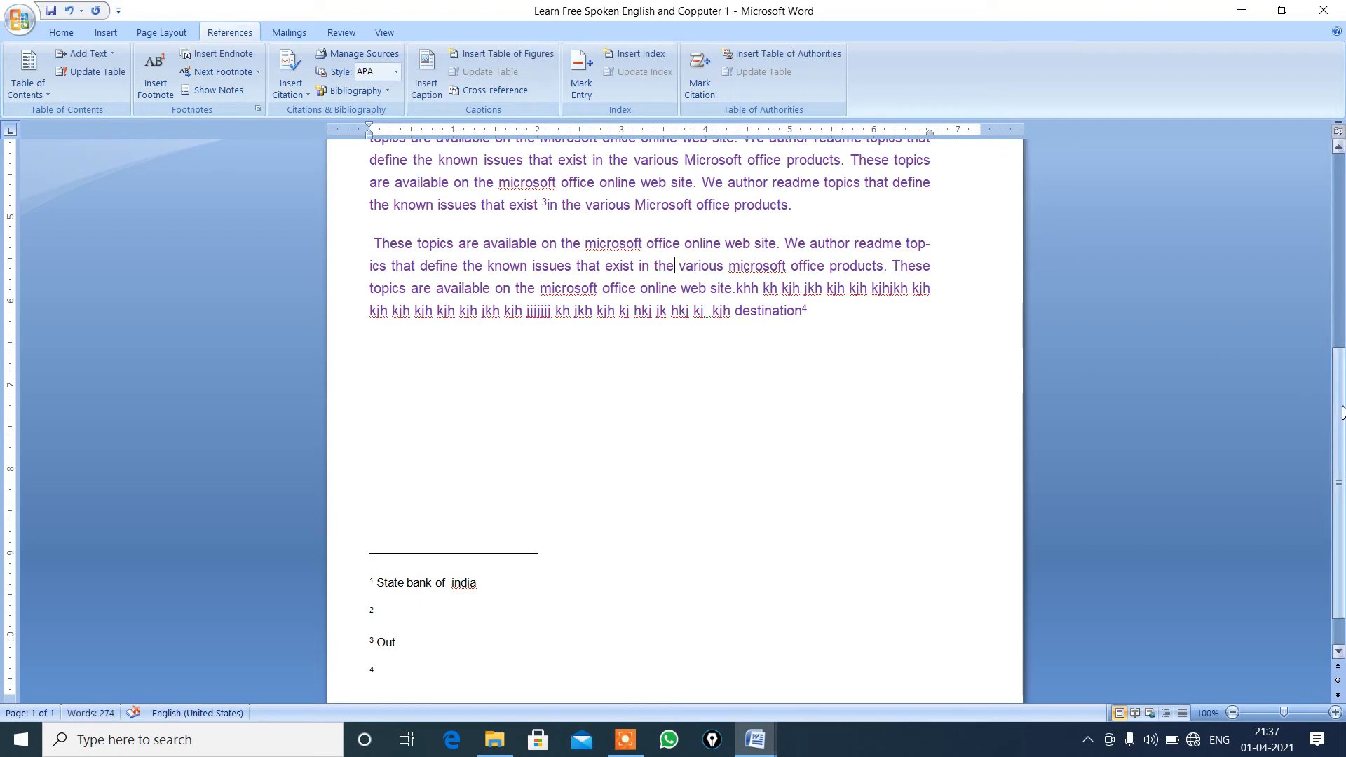
drag(1341, 412, 1341, 218)
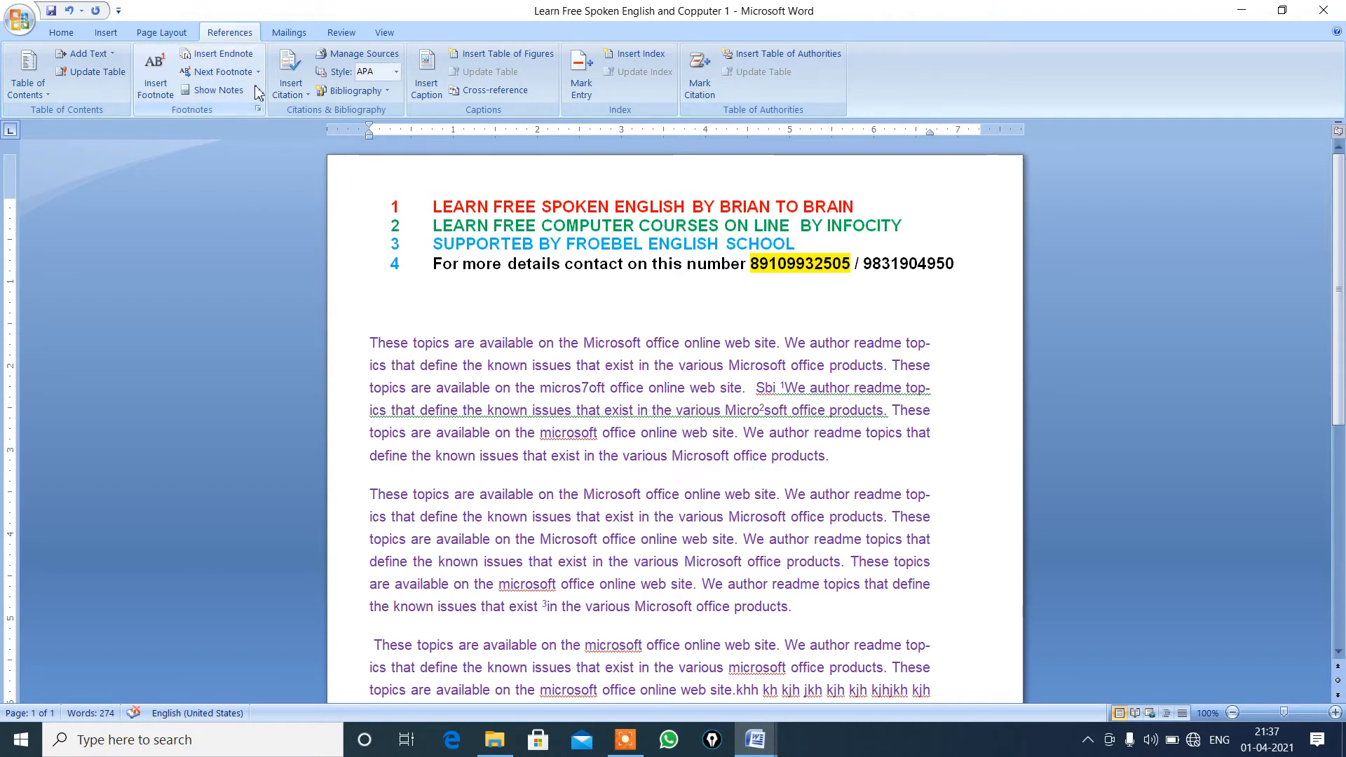
click(221, 72)
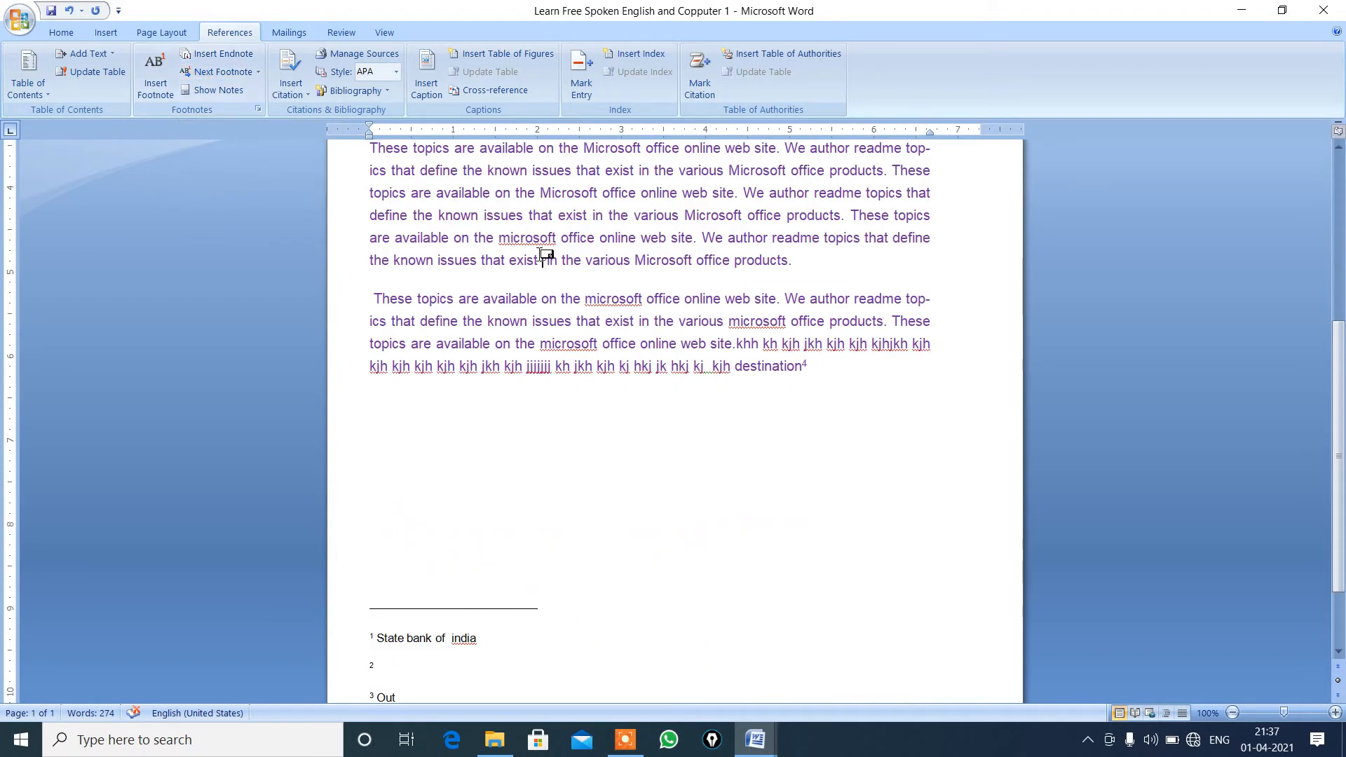
mouse_move(544, 260)
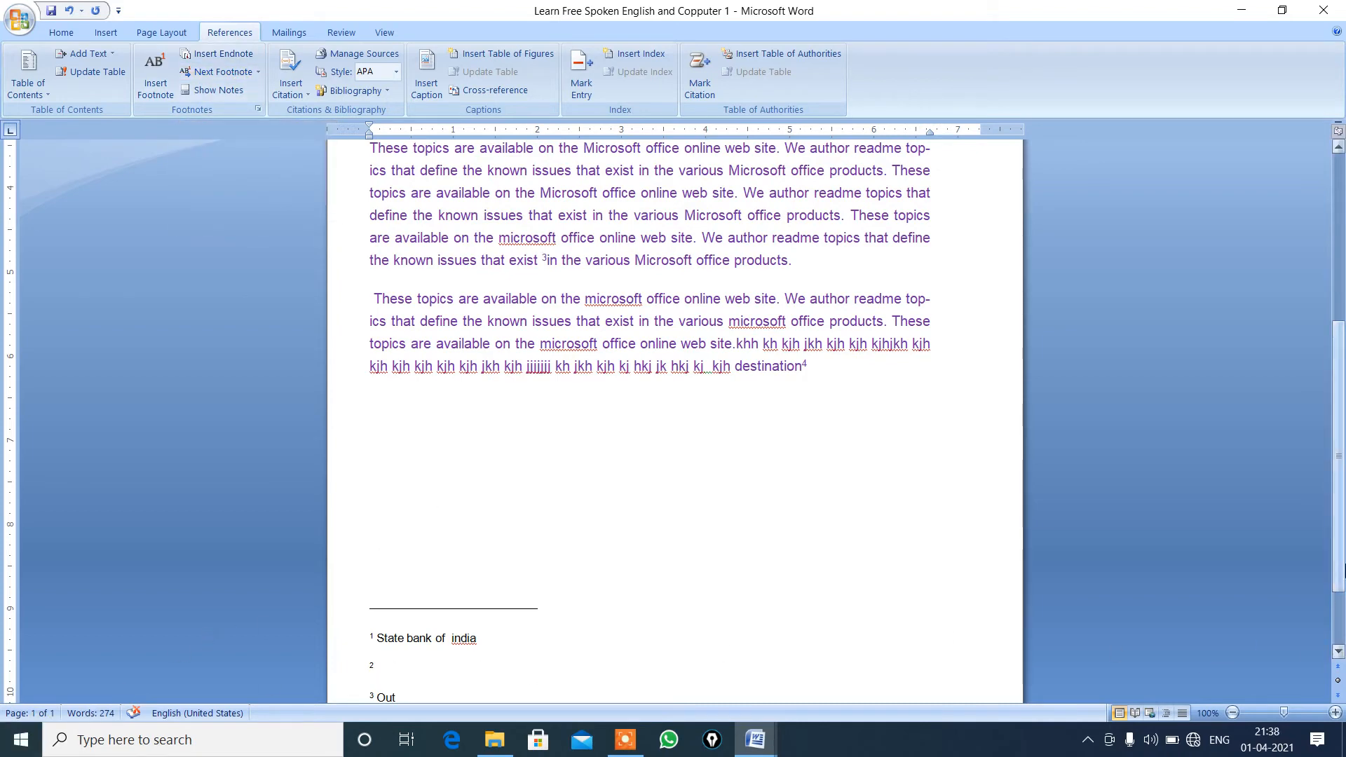
Add a blank line below the second footnote and delete the fourth footnote's number in the footnote area.
drag(1339, 483, 1339, 537)
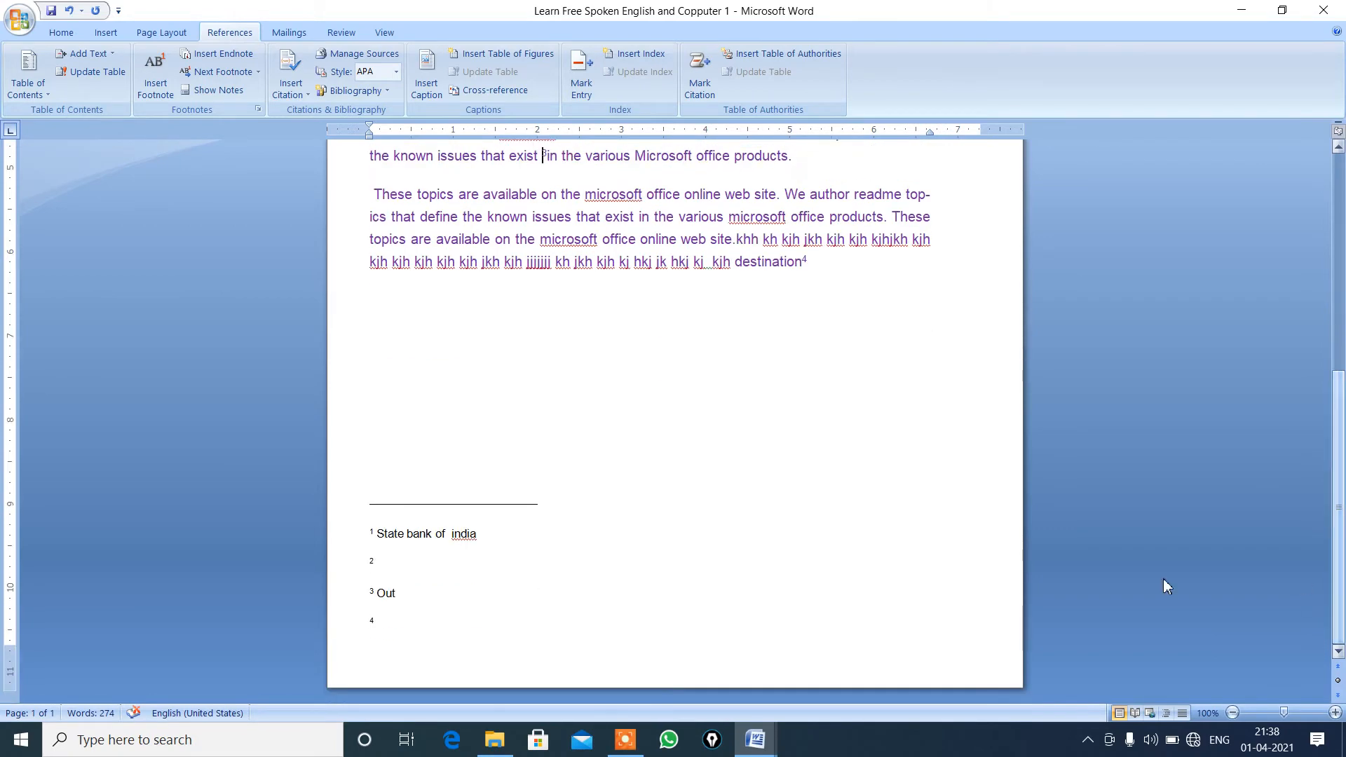
click(590, 568)
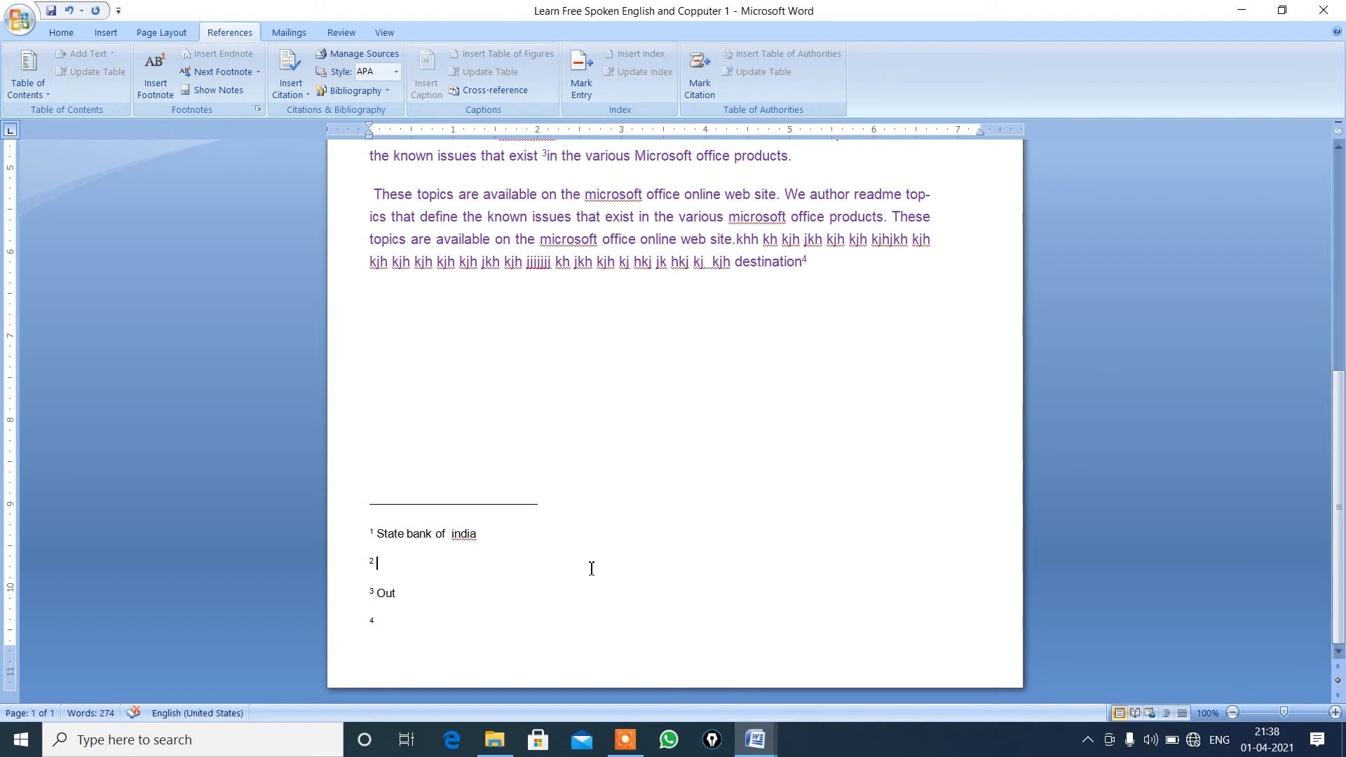
key(Return)
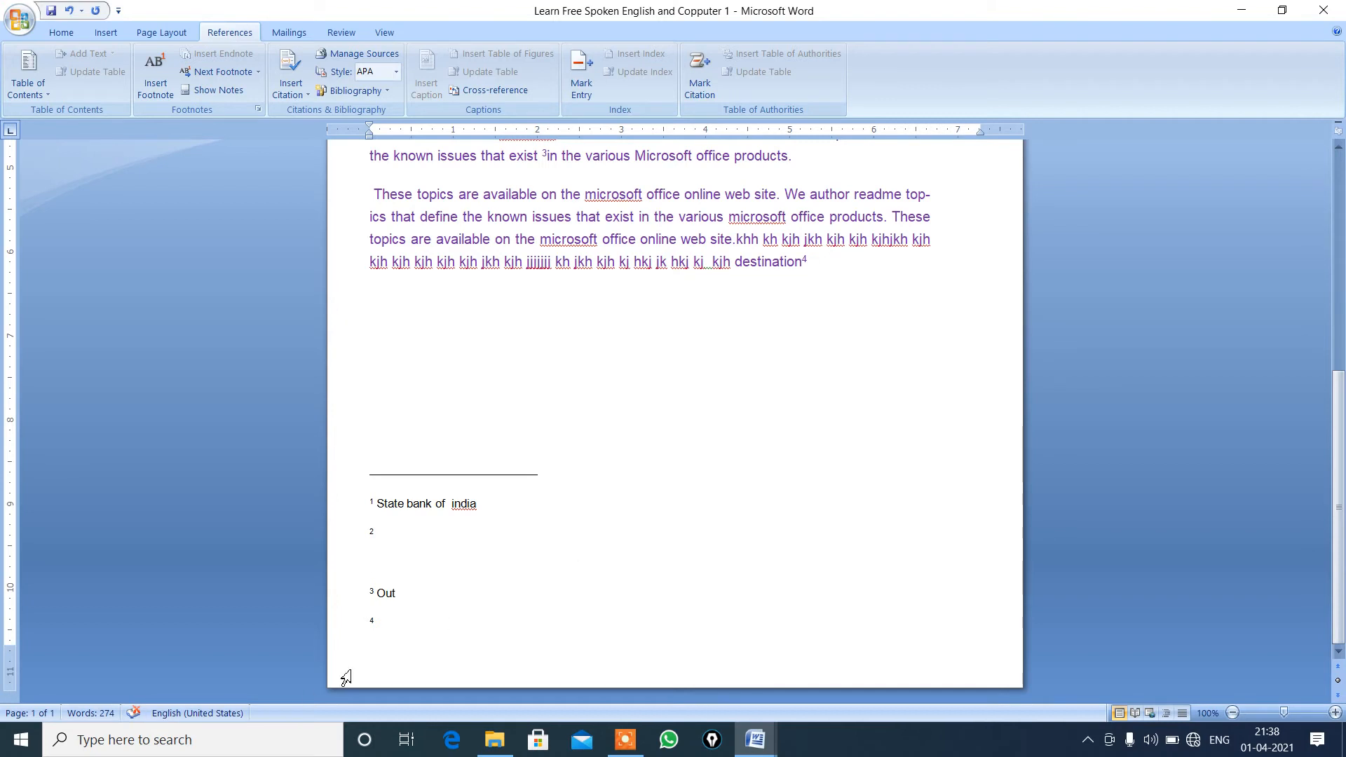
click(382, 657)
key(BackSpace)
key(BackSpace)
Add blank lines at the end of the footnote area until it extends onto a second page.
click(109, 33)
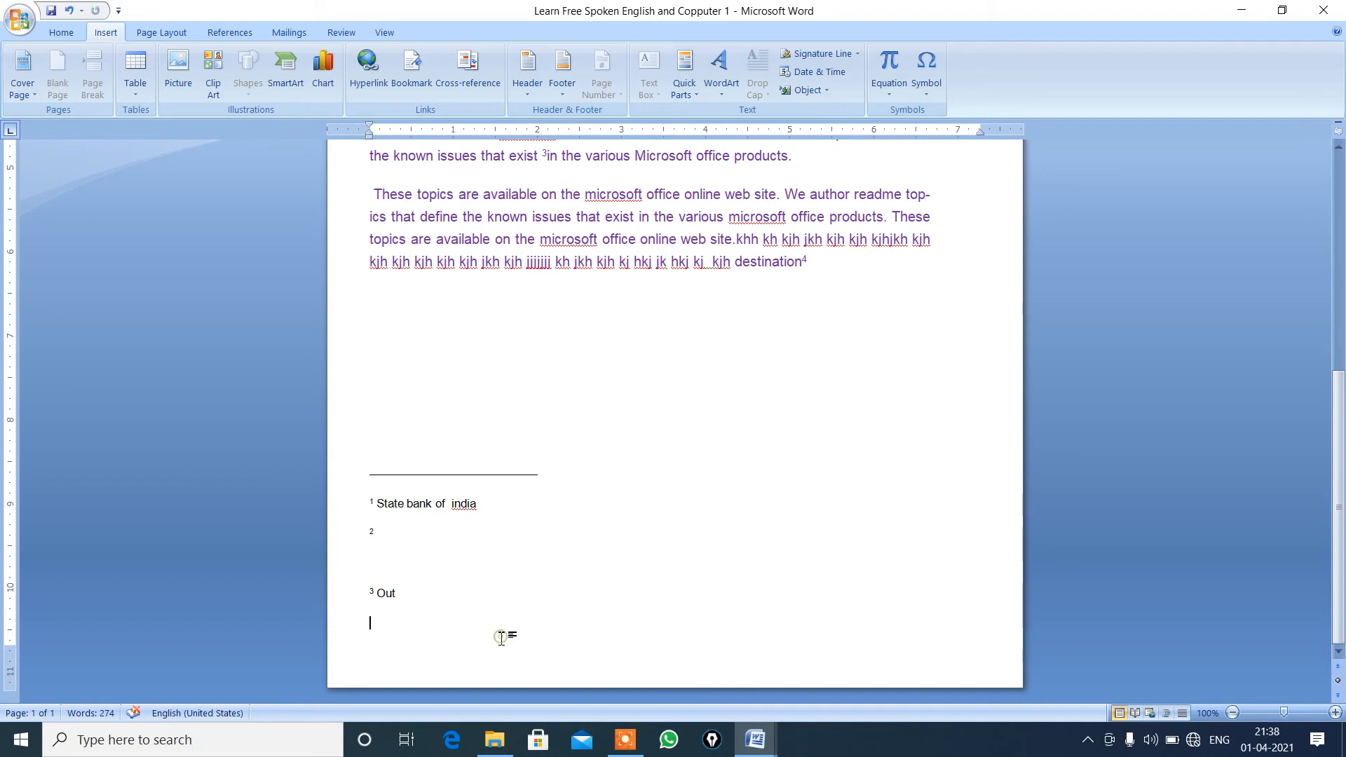
key(Return)
key(Return)
key(Return)
key(Return)
key(Return)
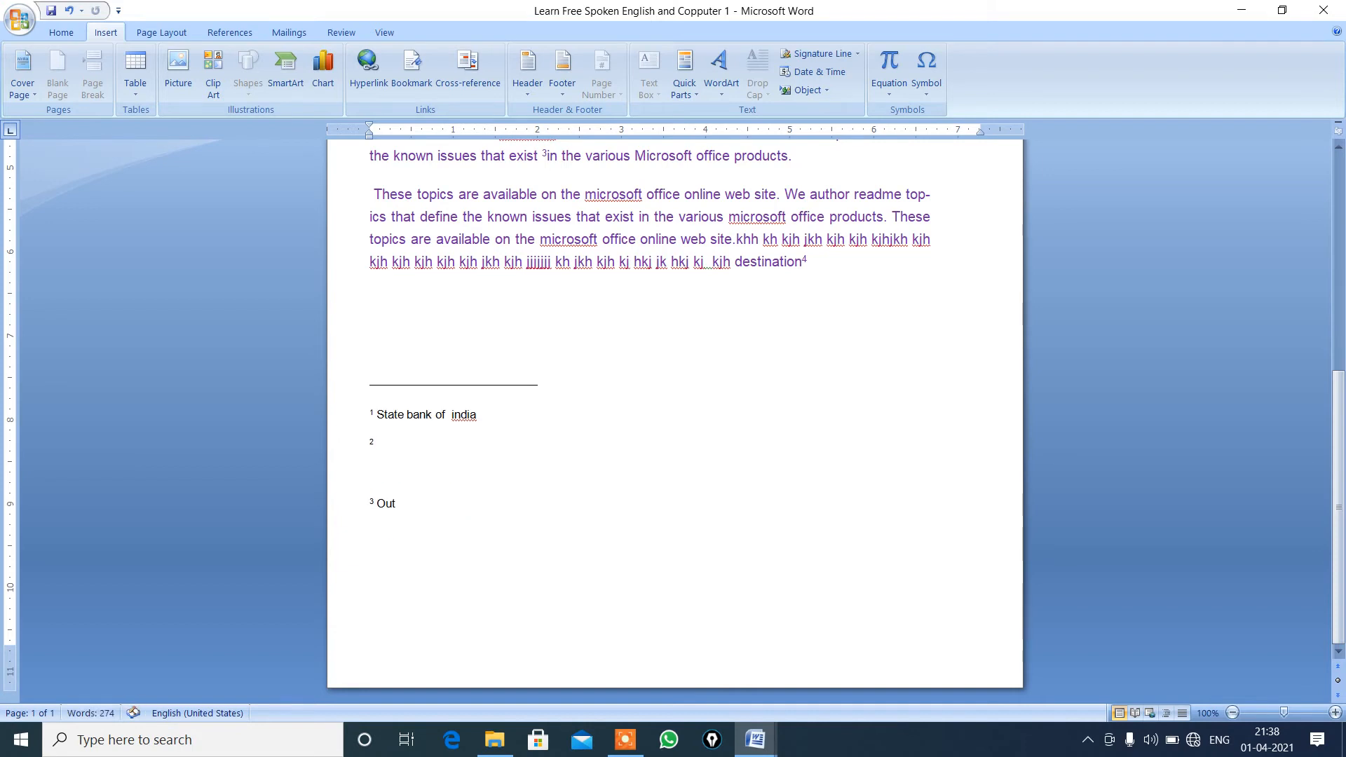
key(Return)
key(Return)
key(Return)
key(Return)
key(Return)
key(Return)
key(Return)
key(Return)
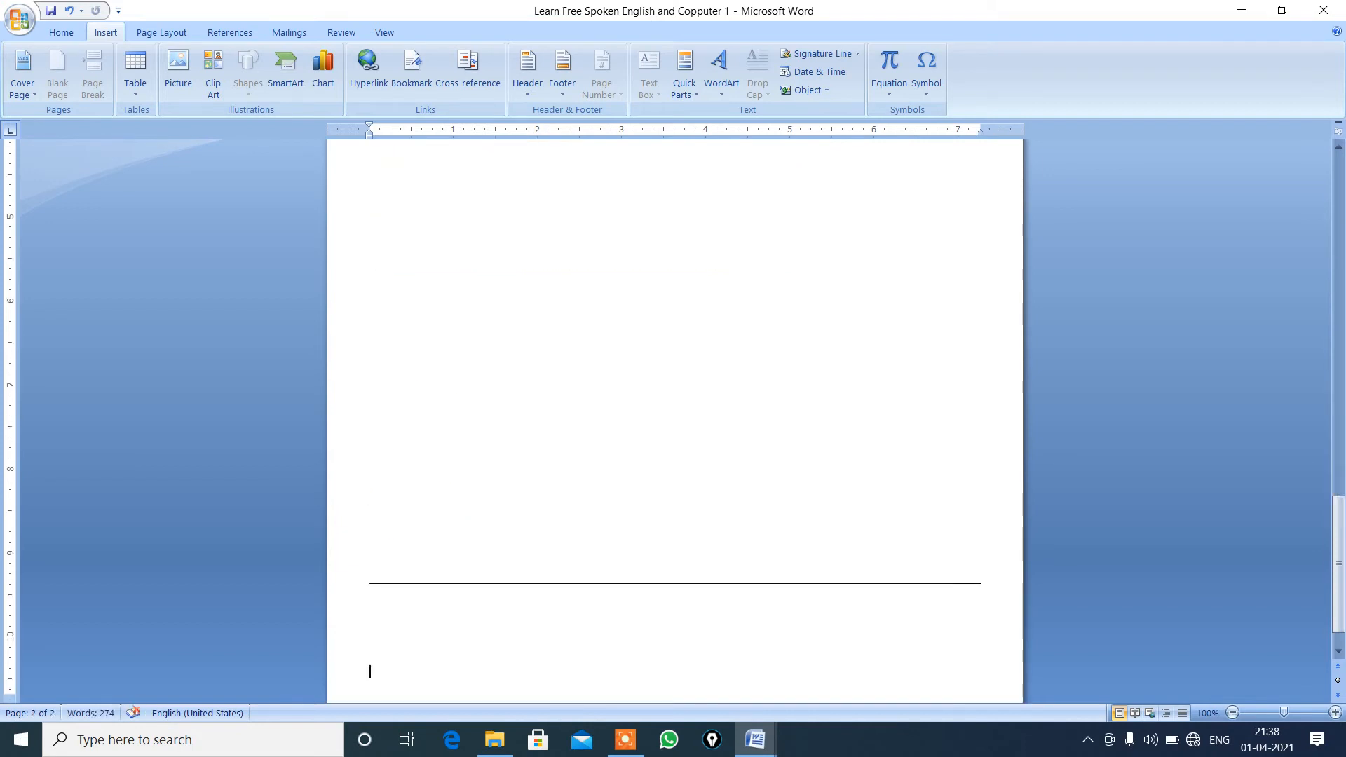
key(Return)
key(Return)
key(Return)
key(Return)
key(Return)
key(Return)
key(Return)
key(Return)
key(Return)
key(Return)
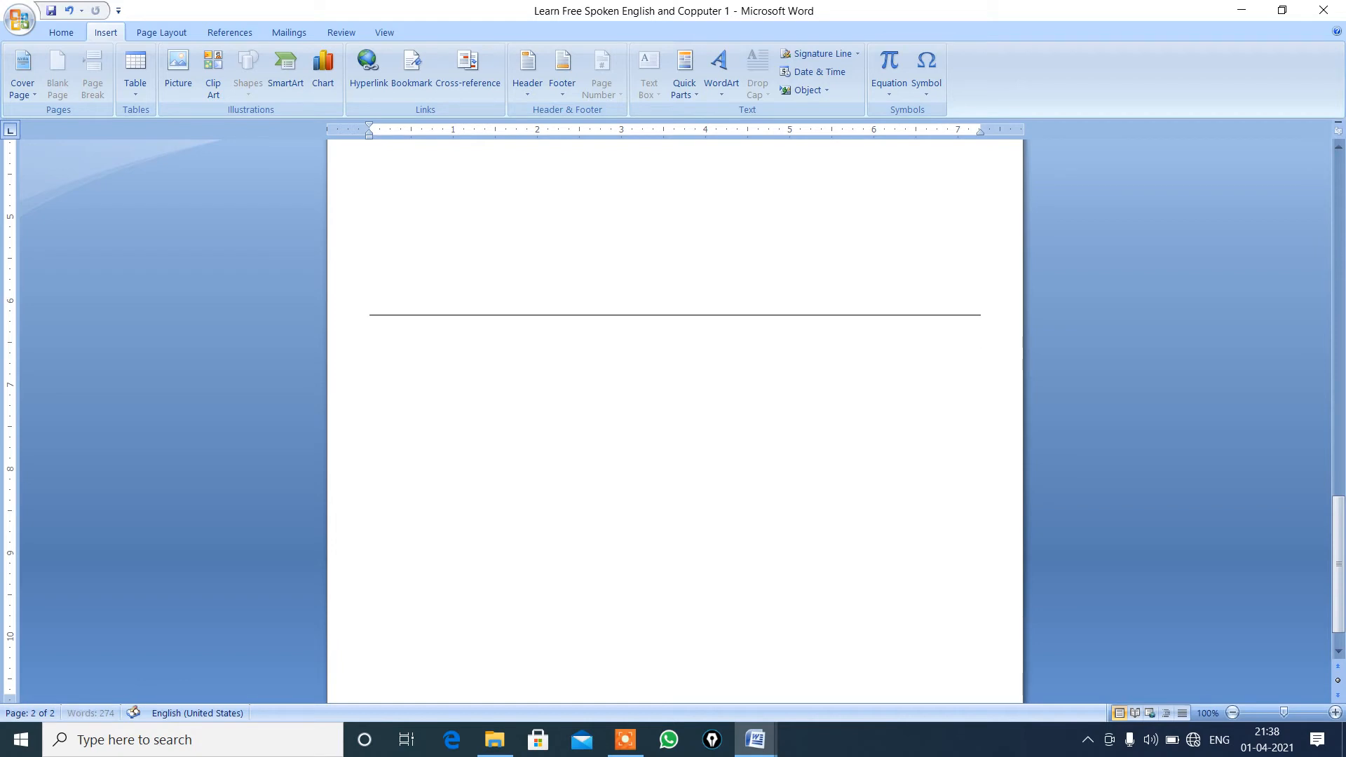
key(Return)
key(Return)
key(Return)
key(Return)
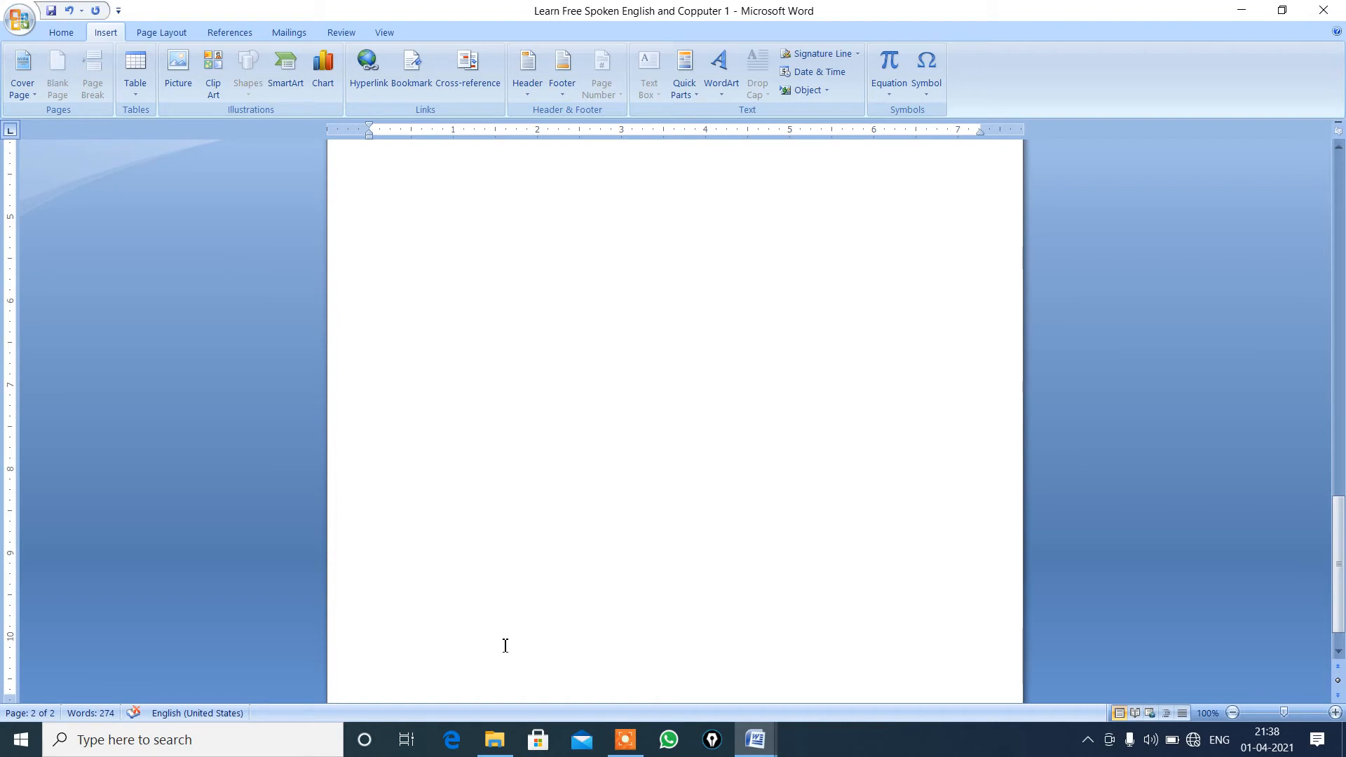
Continue the blank lines on the second page until the document extends to four pages.
click(527, 654)
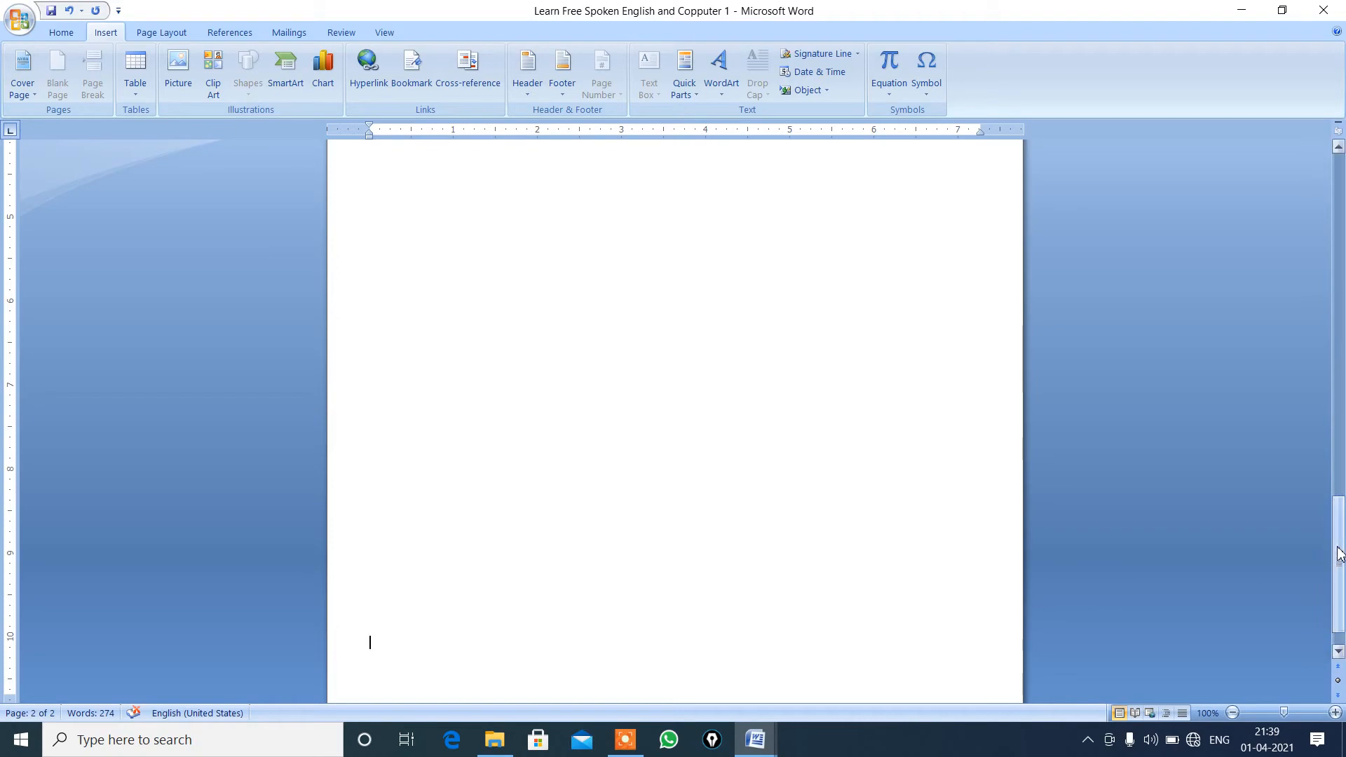
drag(1340, 553, 1268, 548)
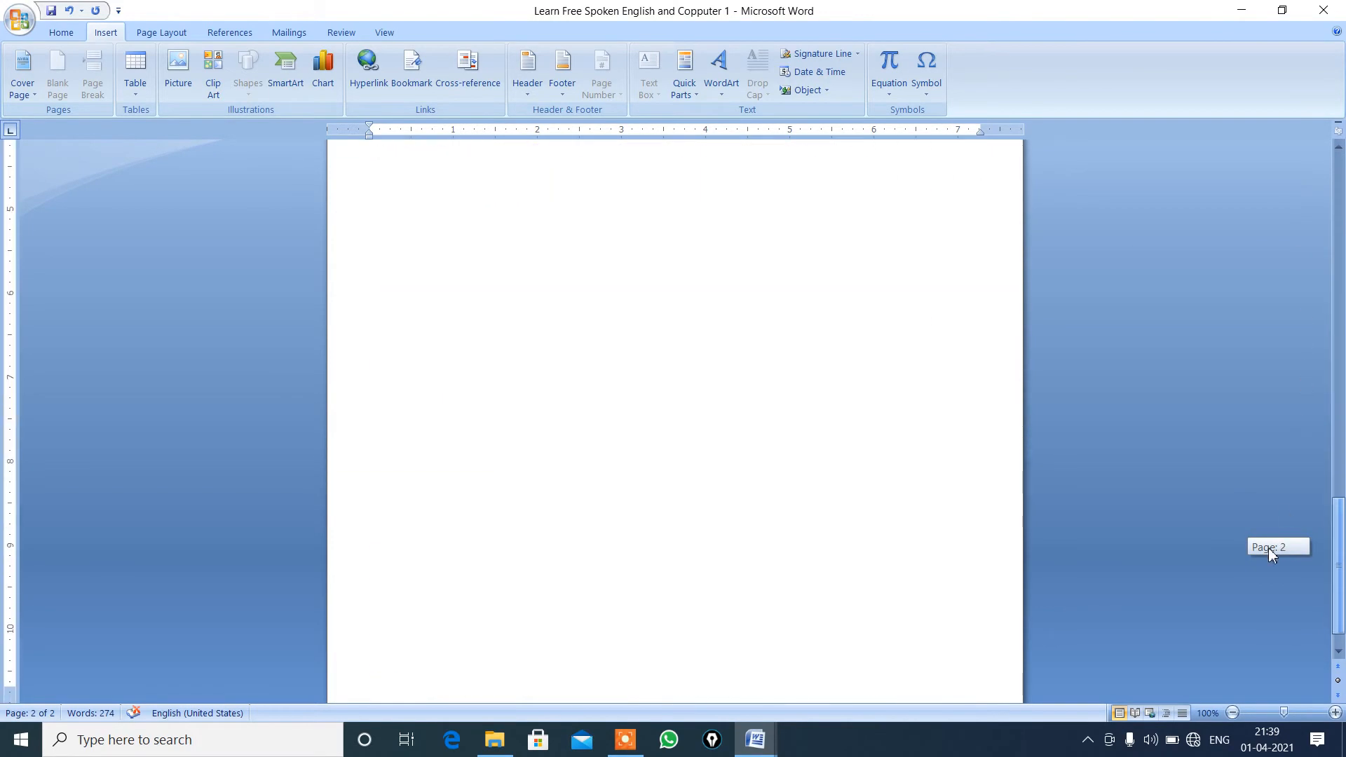
click(524, 415)
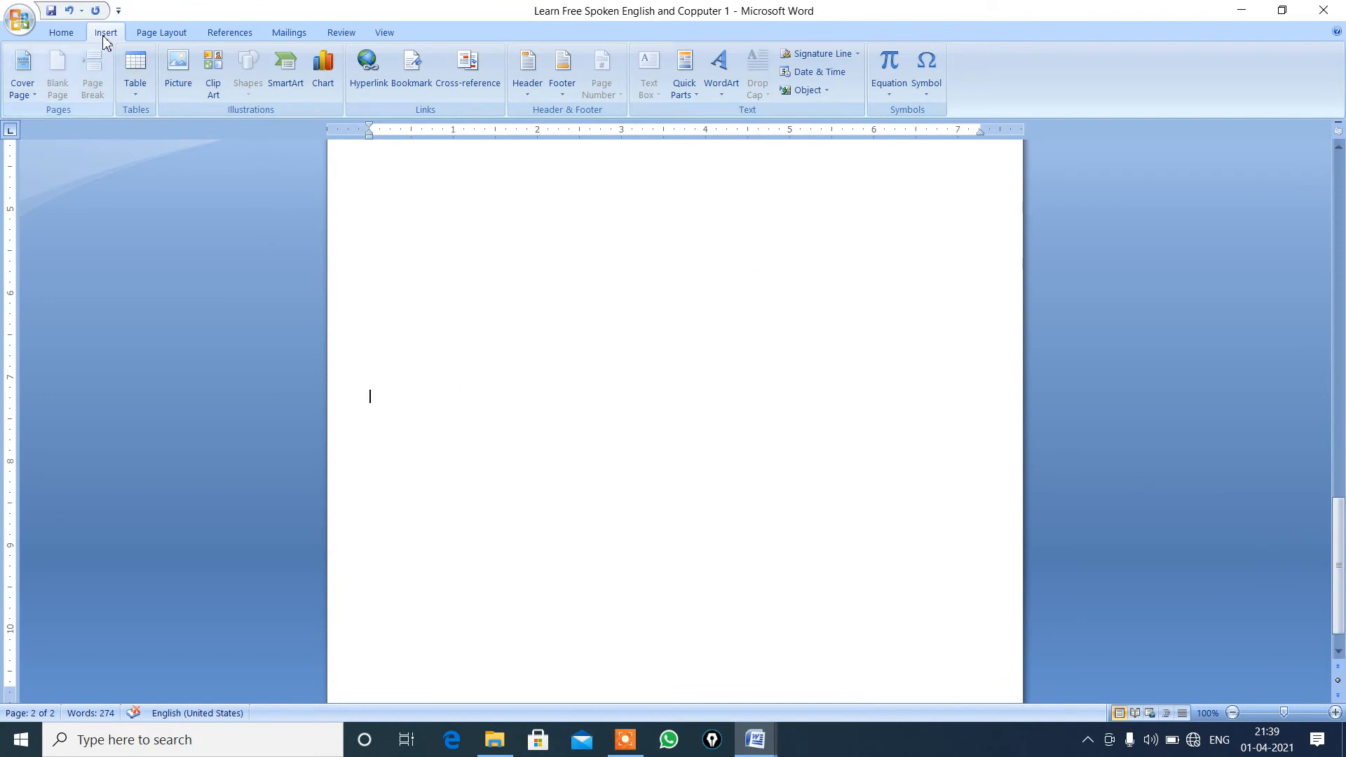
click(145, 37)
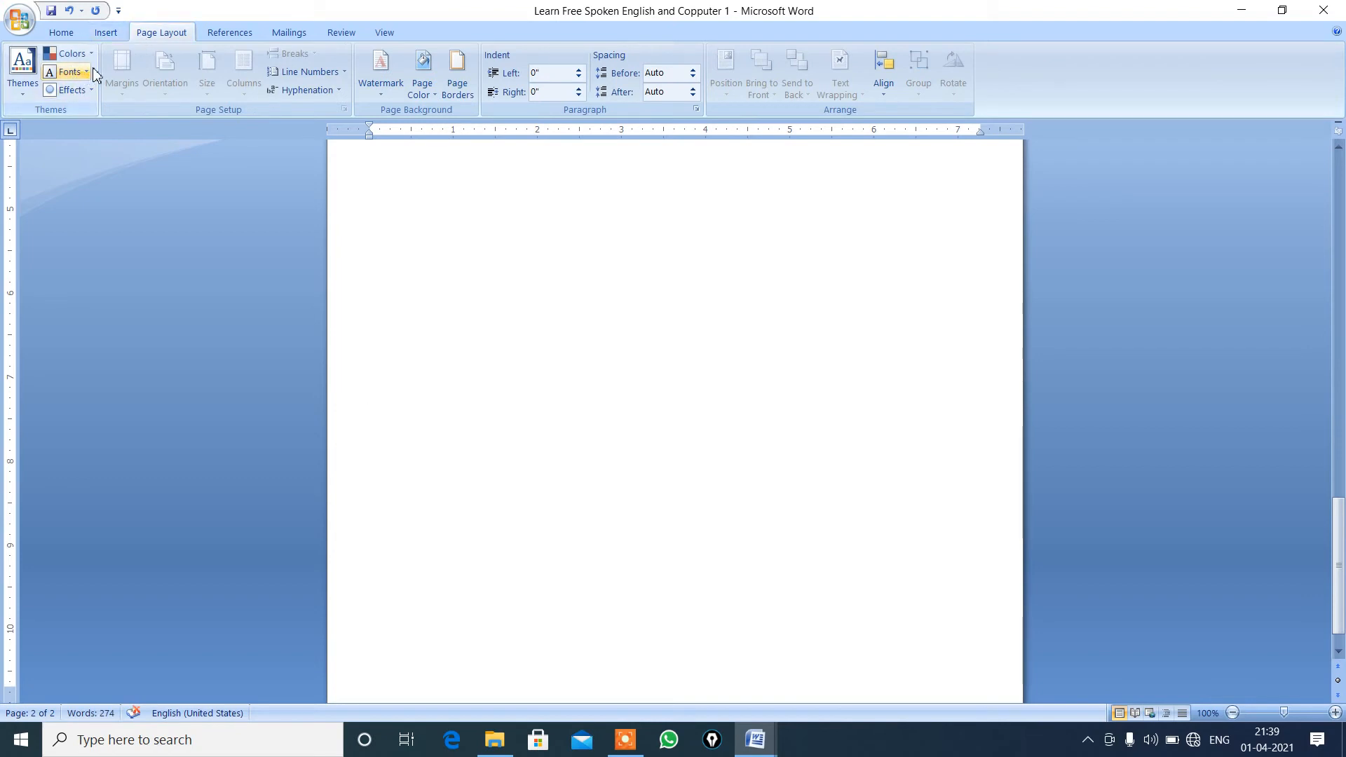
click(105, 34)
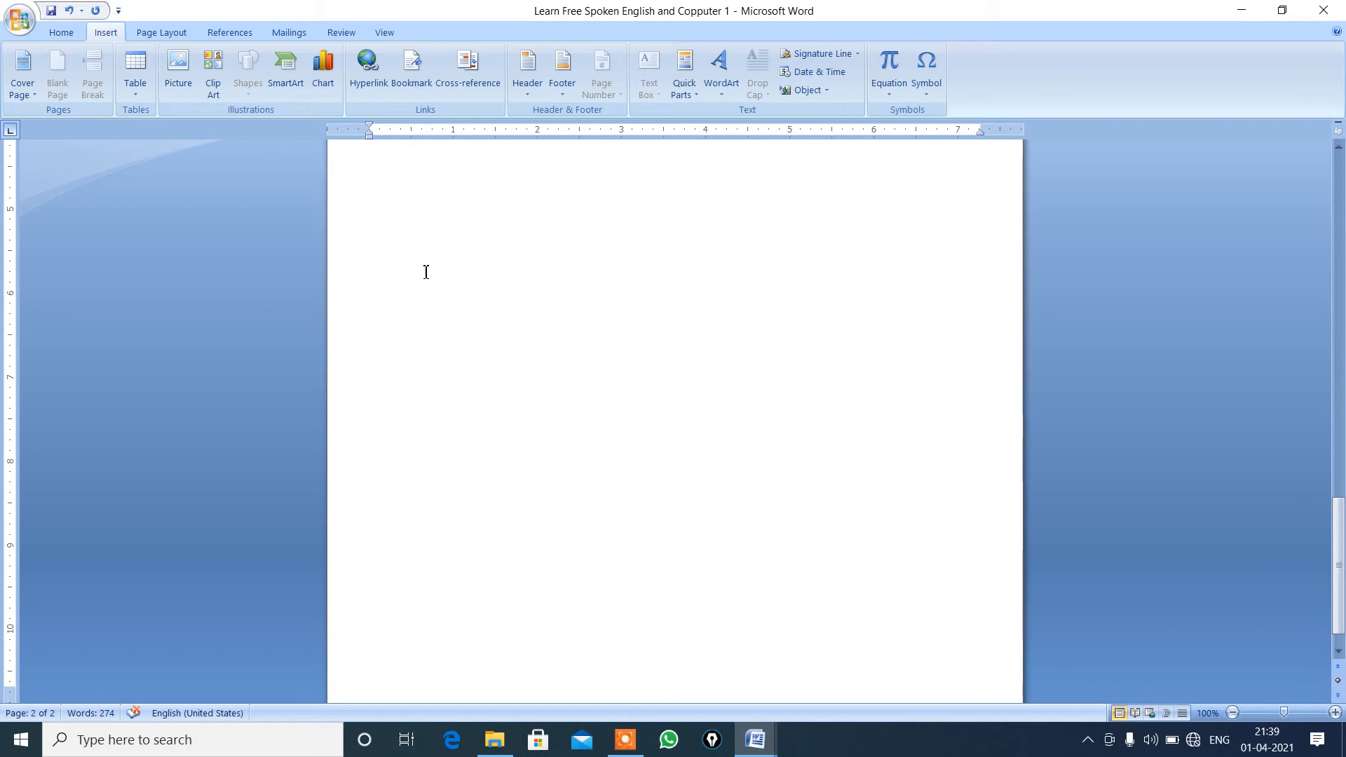
scroll(426, 272, down, 5)
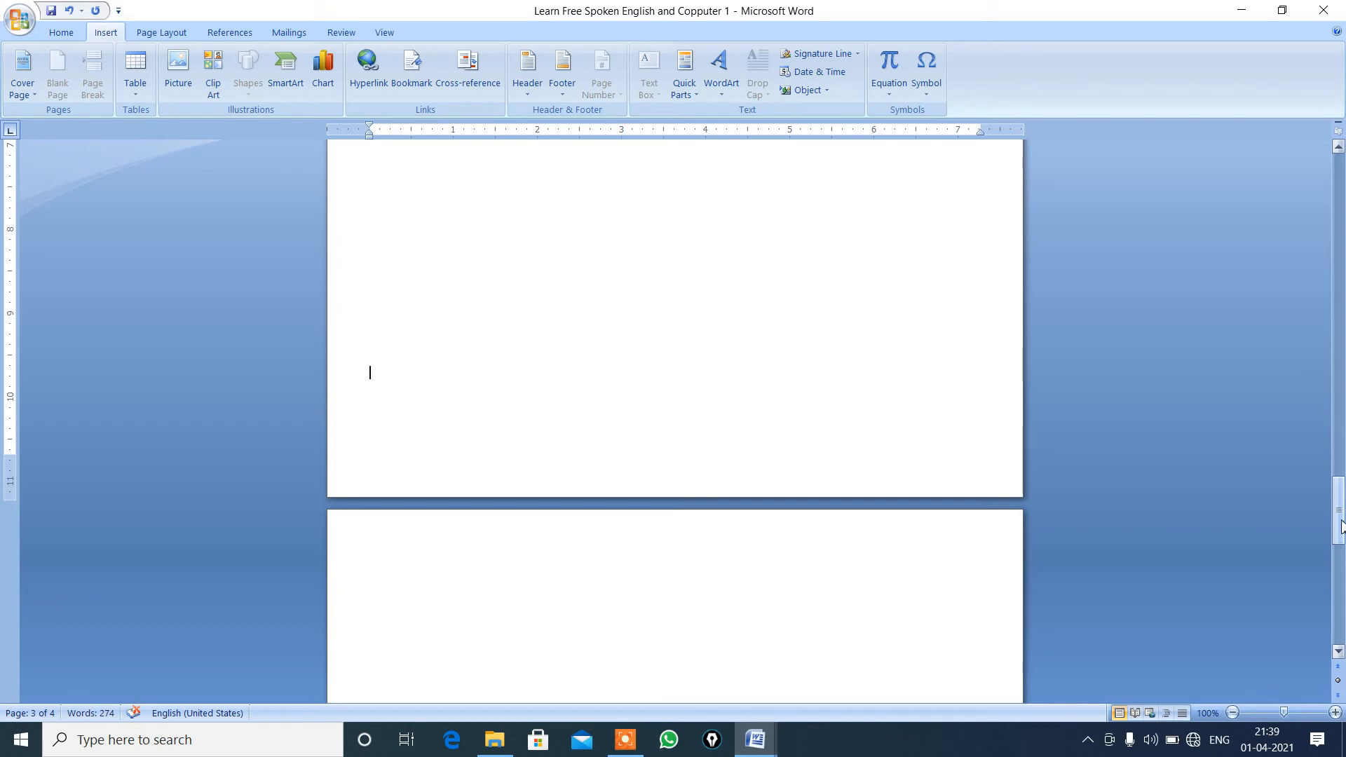
Insert an endnote before "available" in the first paragraph's third line with the text "hain".
drag(1341, 527, 1308, 168)
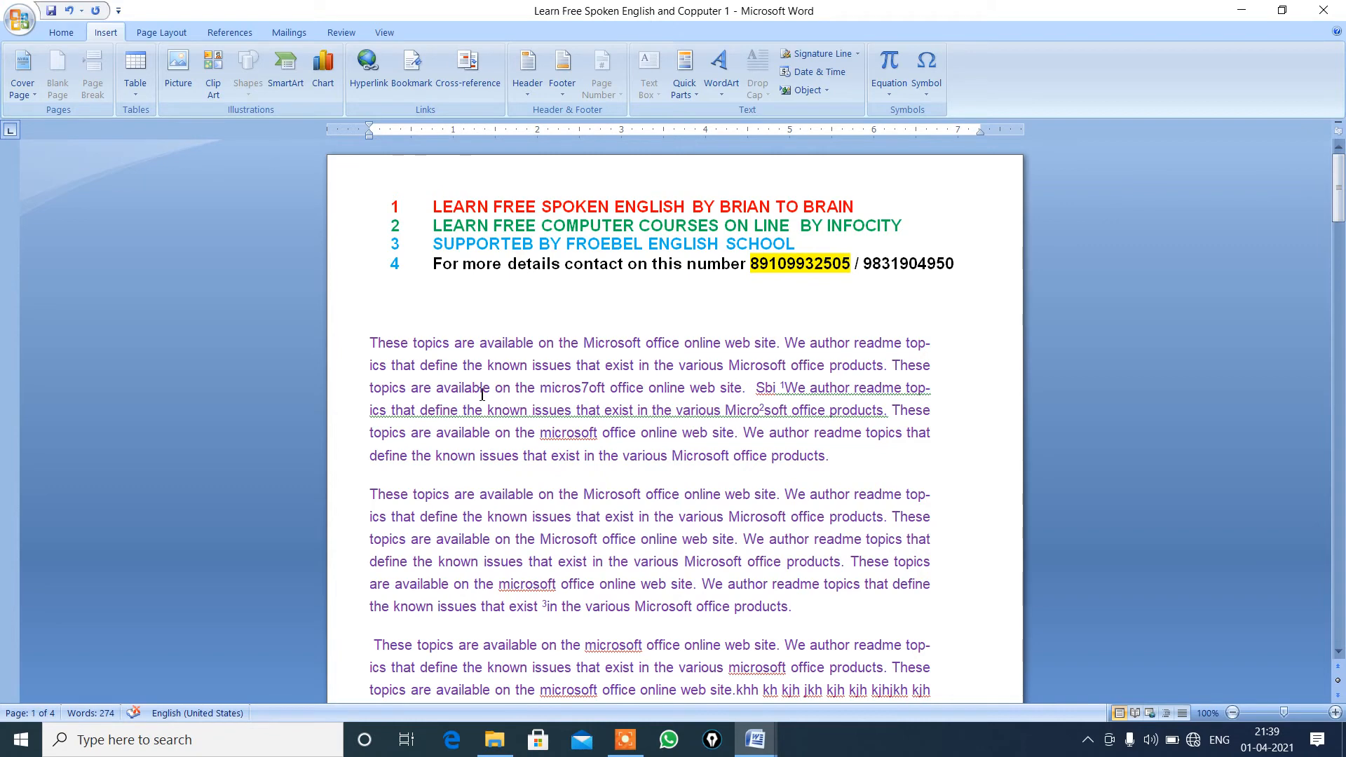
click(442, 389)
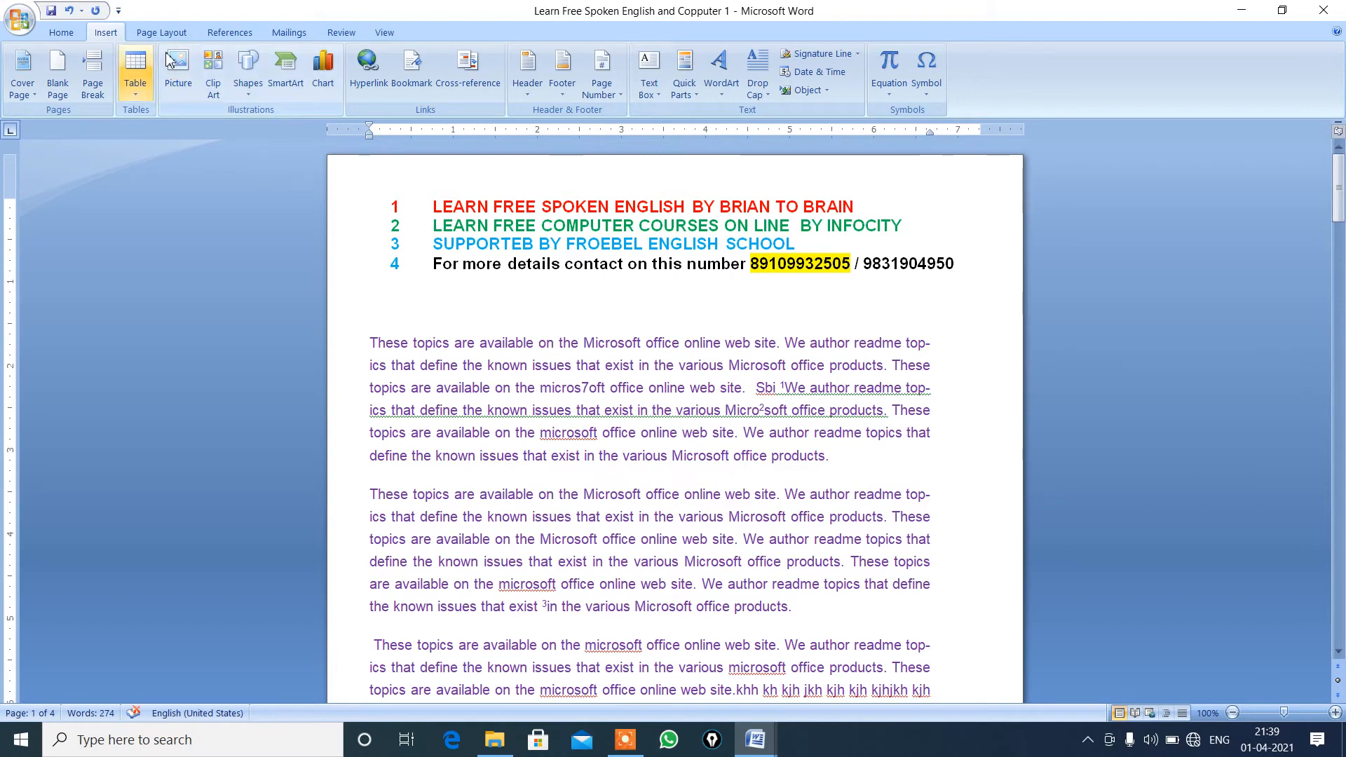
click(231, 32)
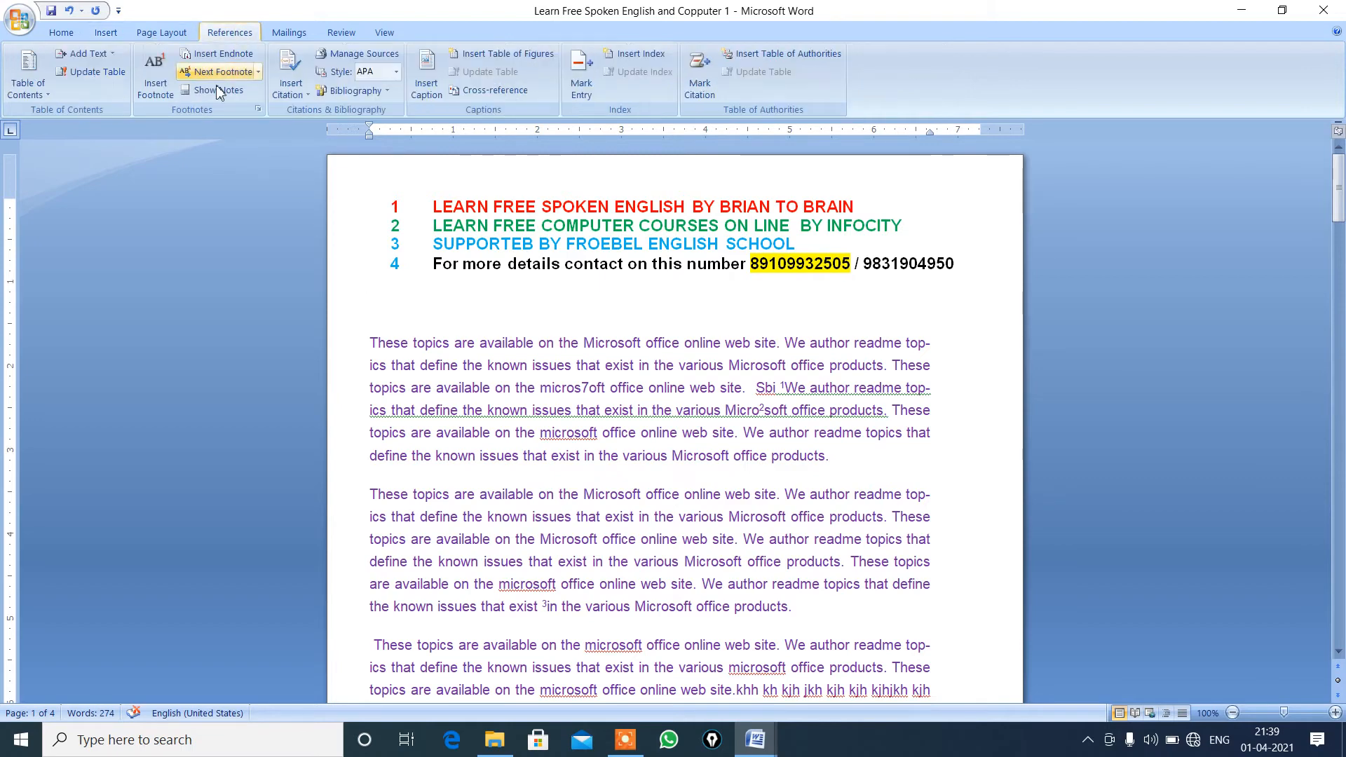
click(239, 56)
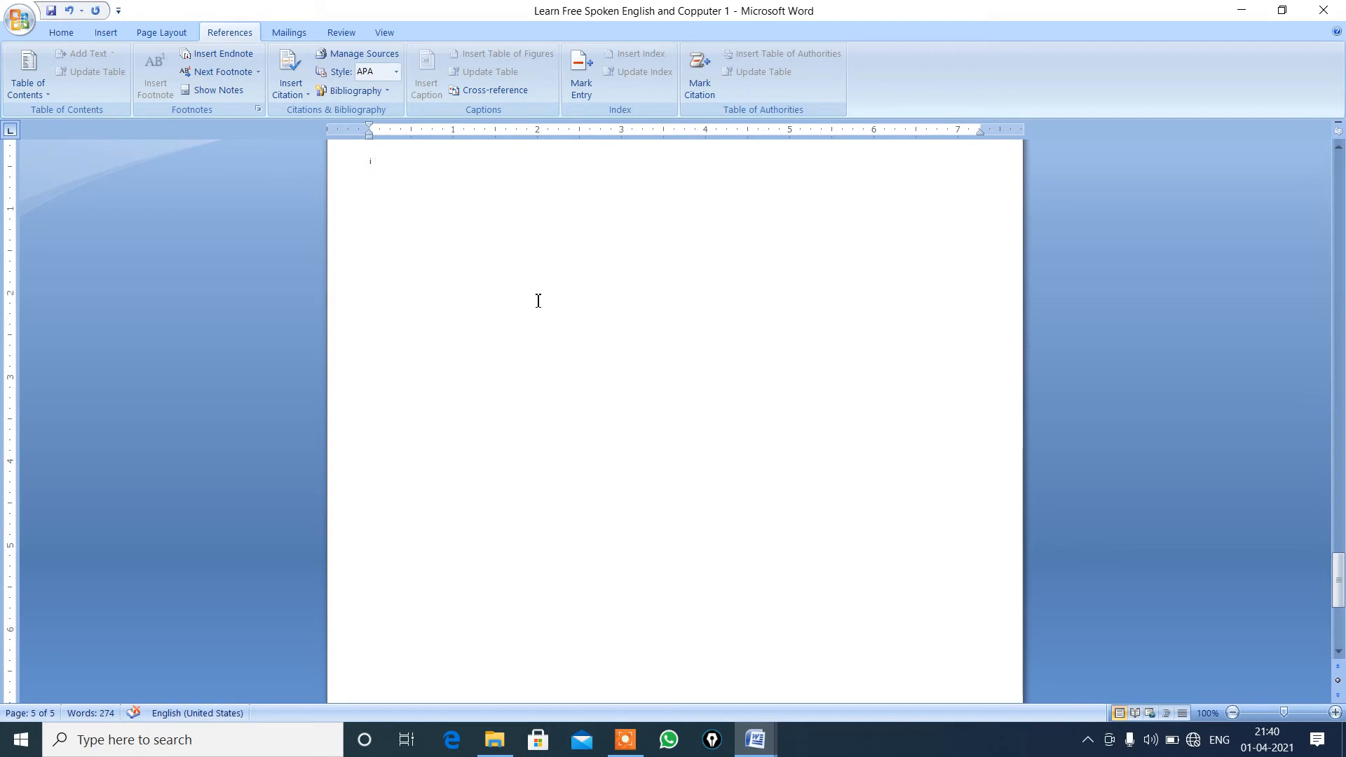
text(hain)
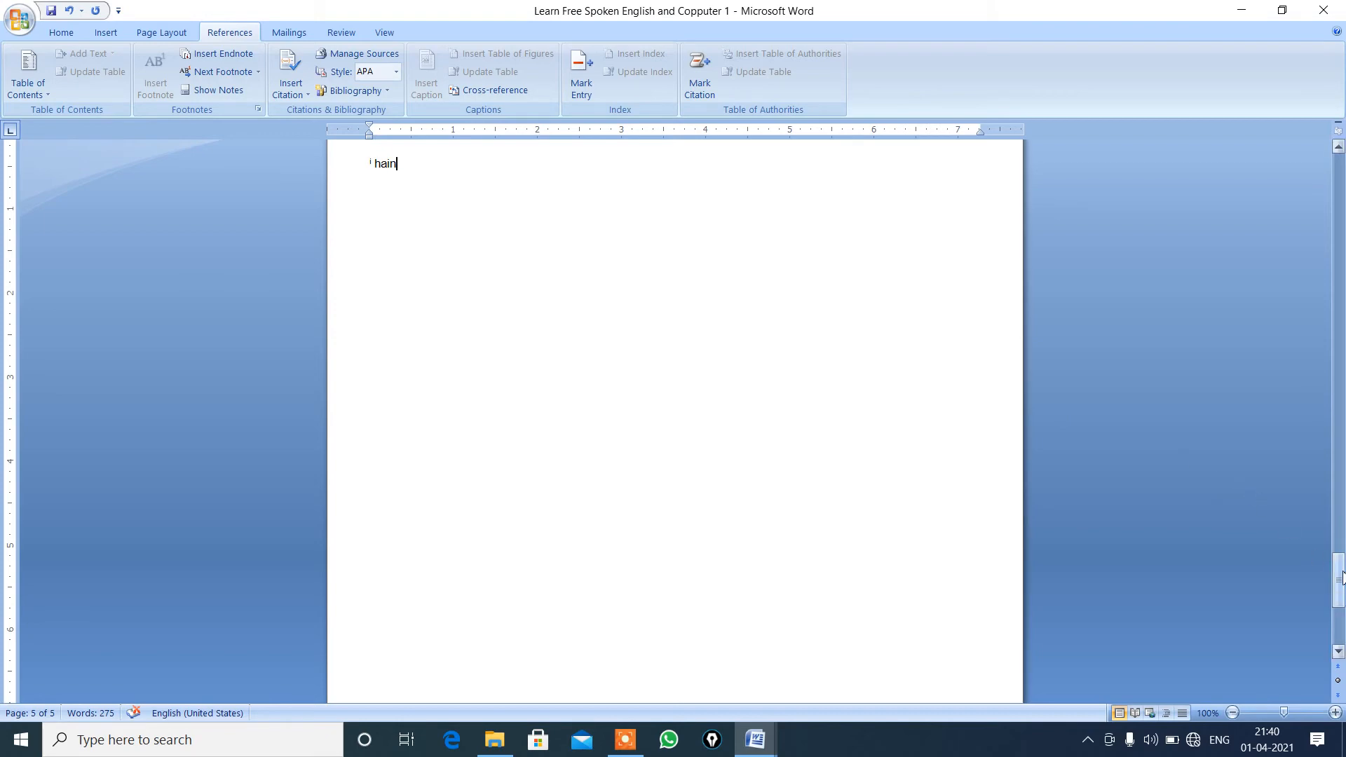
From the start of the document, view the endnote area and go from the endnote back to its reference mark in the text.
drag(1340, 579, 1300, 153)
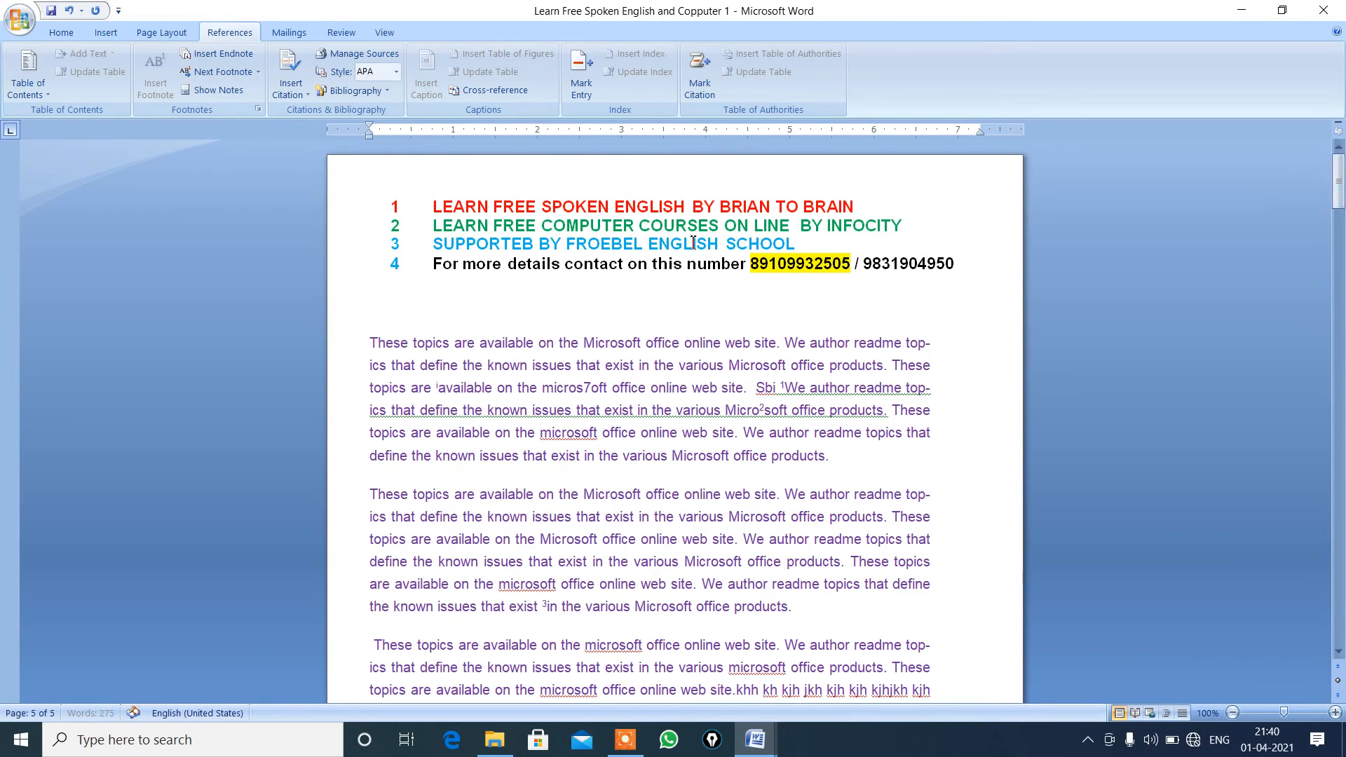
click(469, 307)
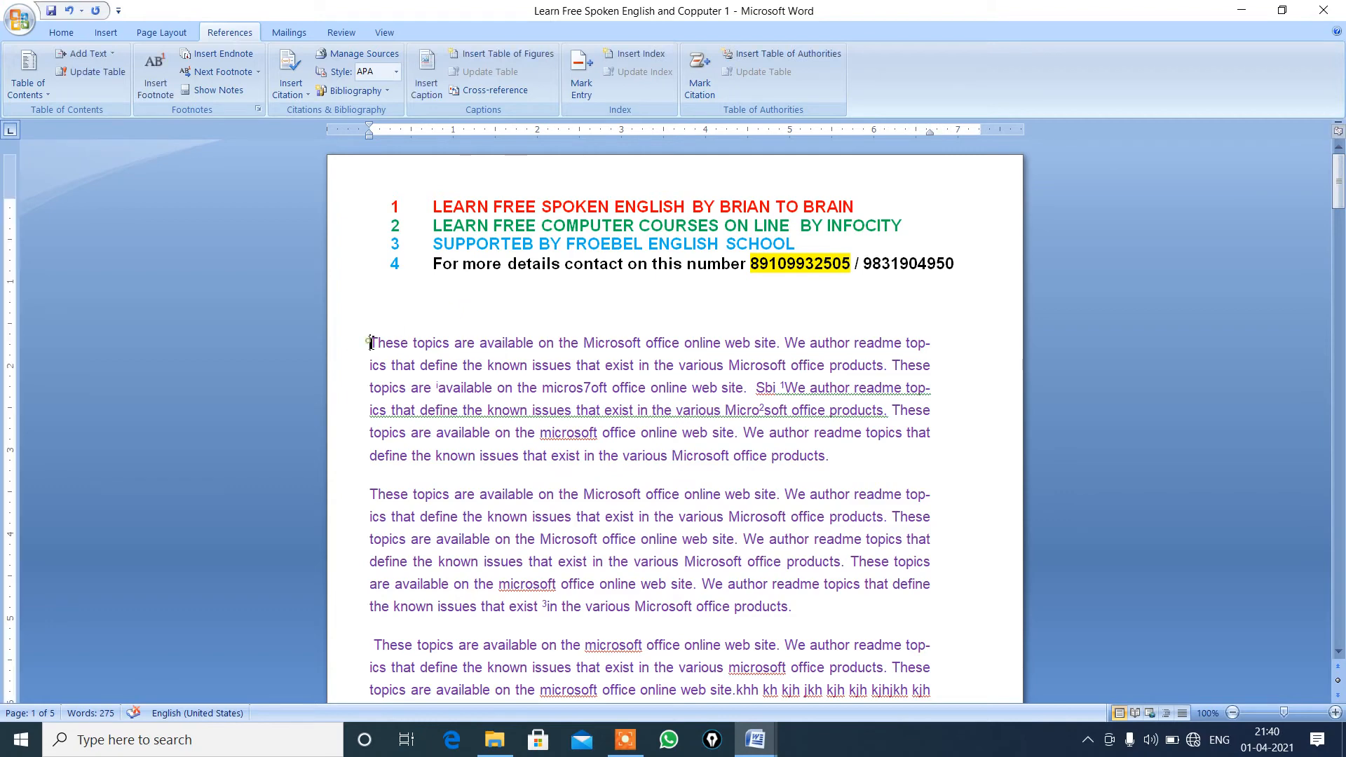
click(219, 91)
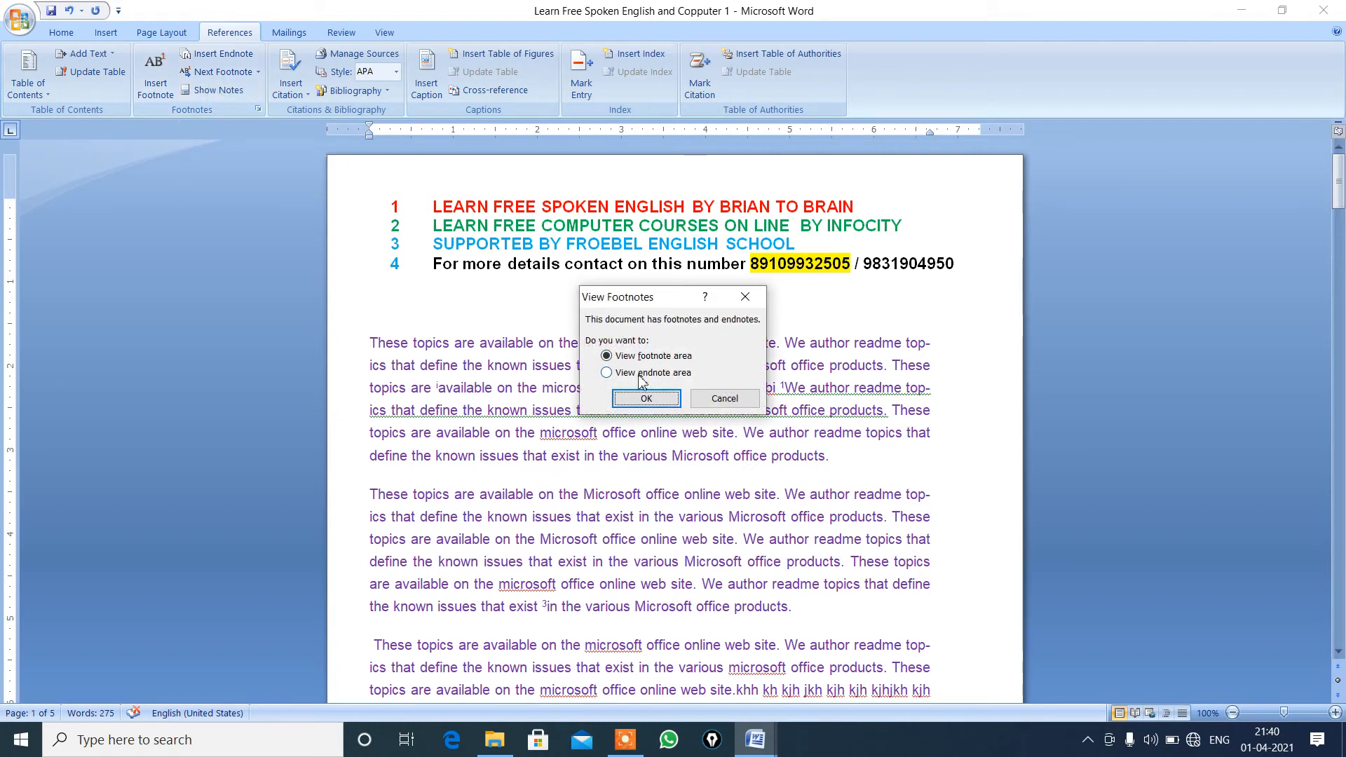
click(607, 374)
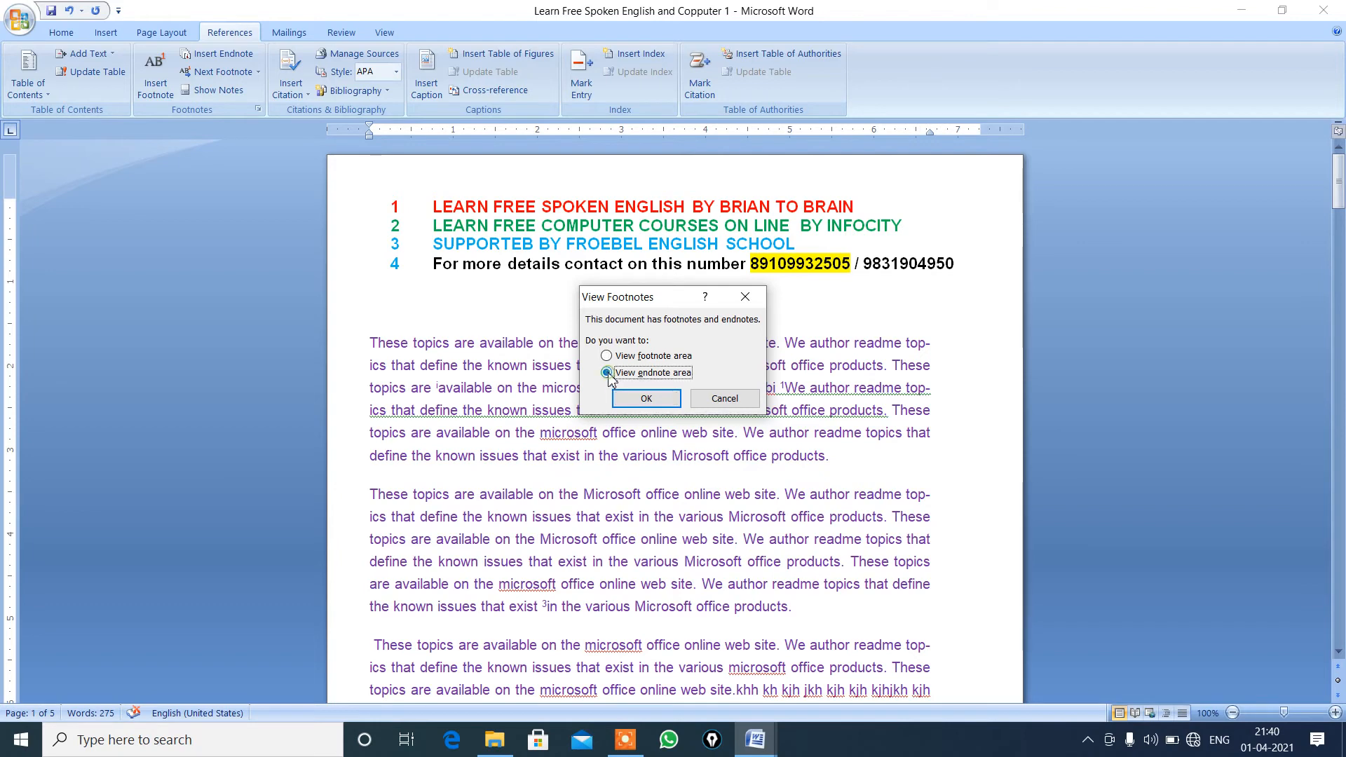
click(637, 400)
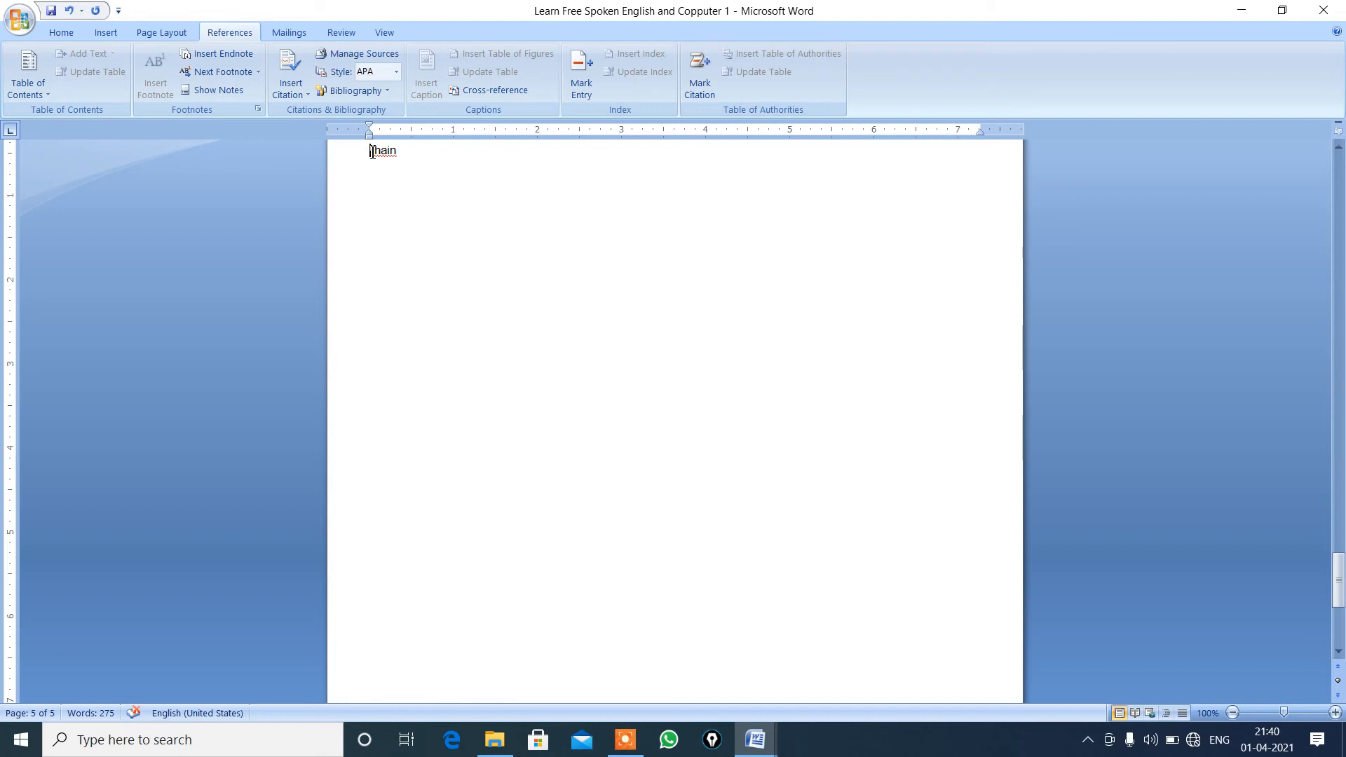
double_click(373, 150)
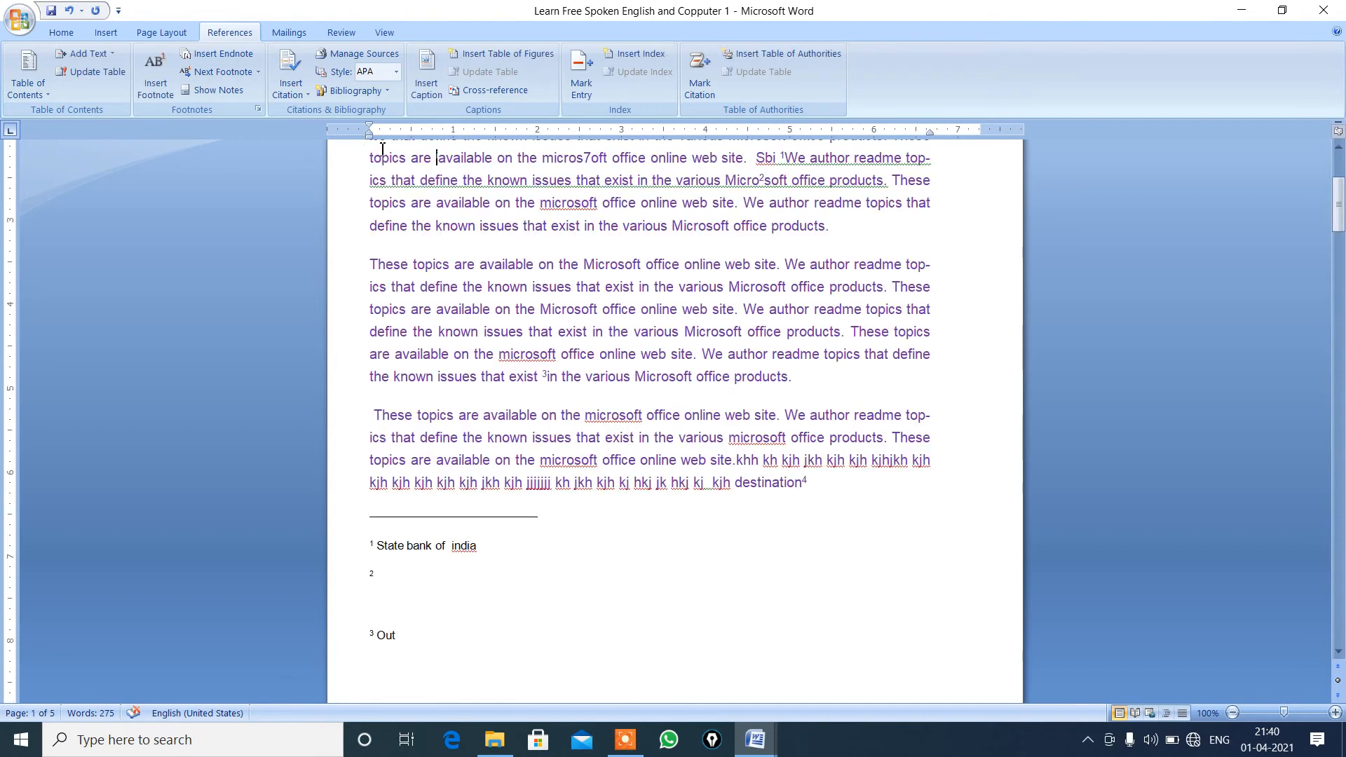
mouse_move(439, 161)
View the footnote area and go from the first footnote back to its reference mark in the first paragraph.
click(234, 91)
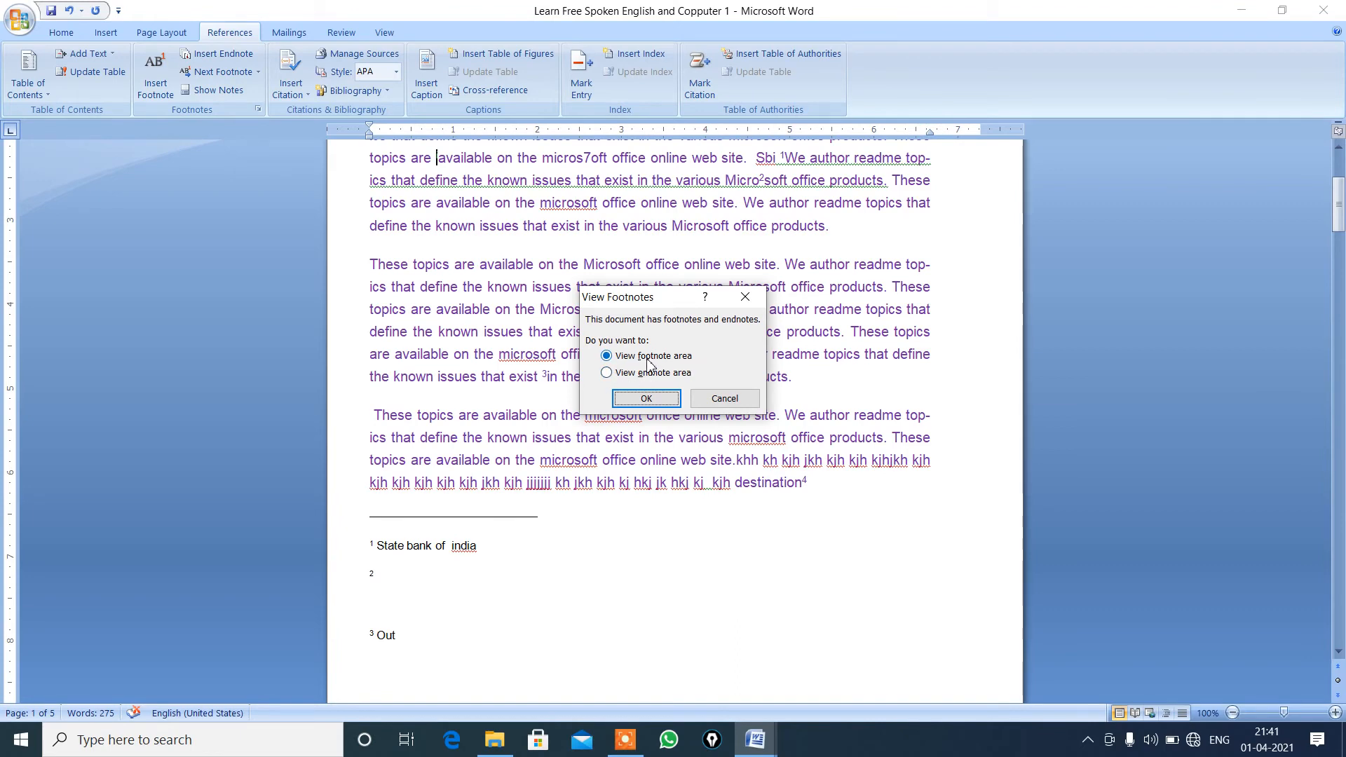
click(637, 400)
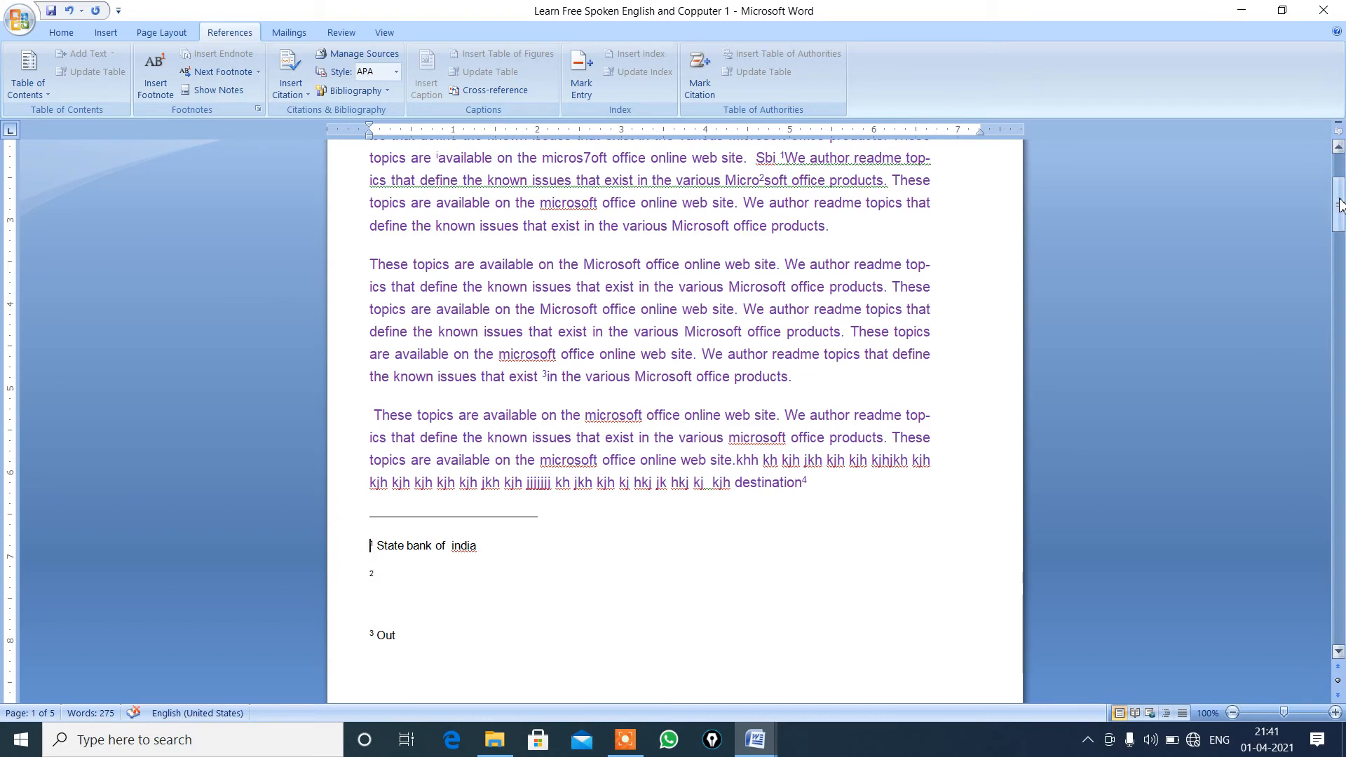
drag(1340, 205, 1340, 180)
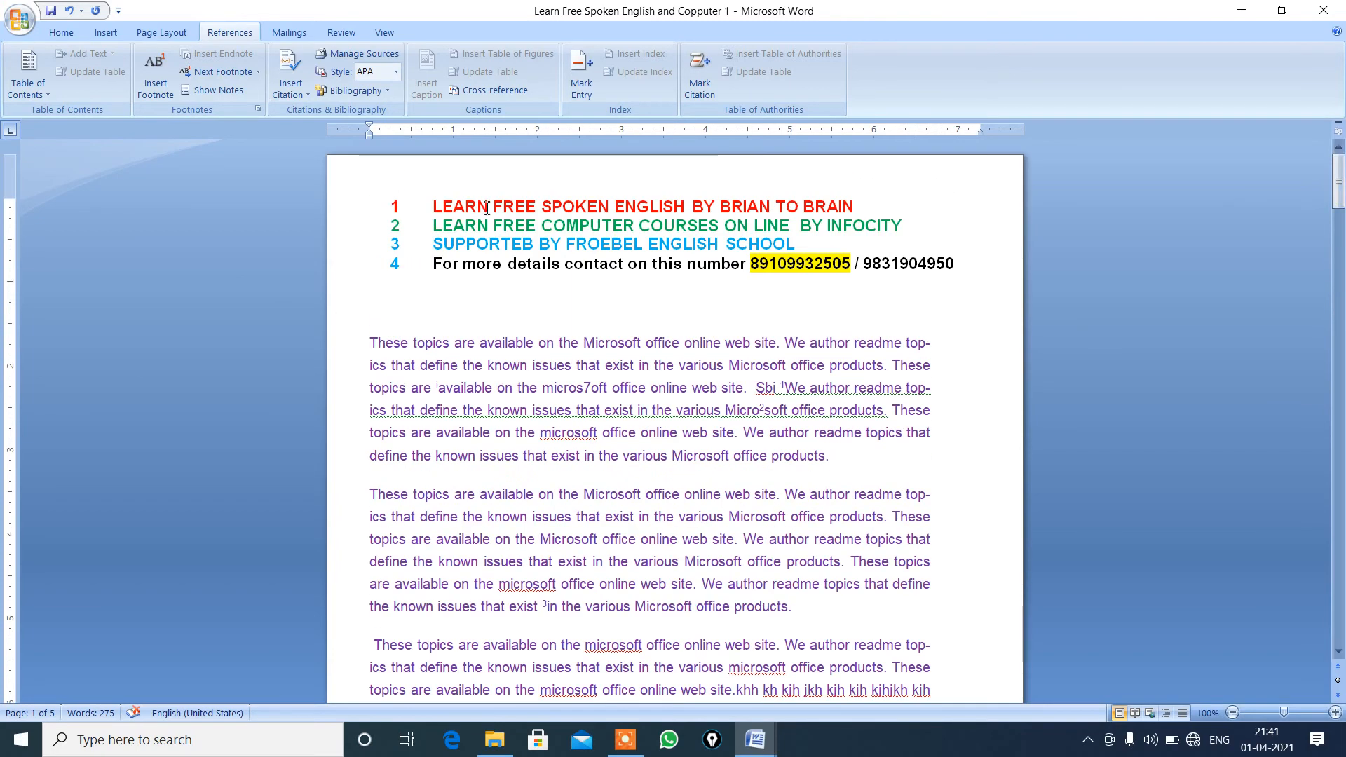
click(371, 342)
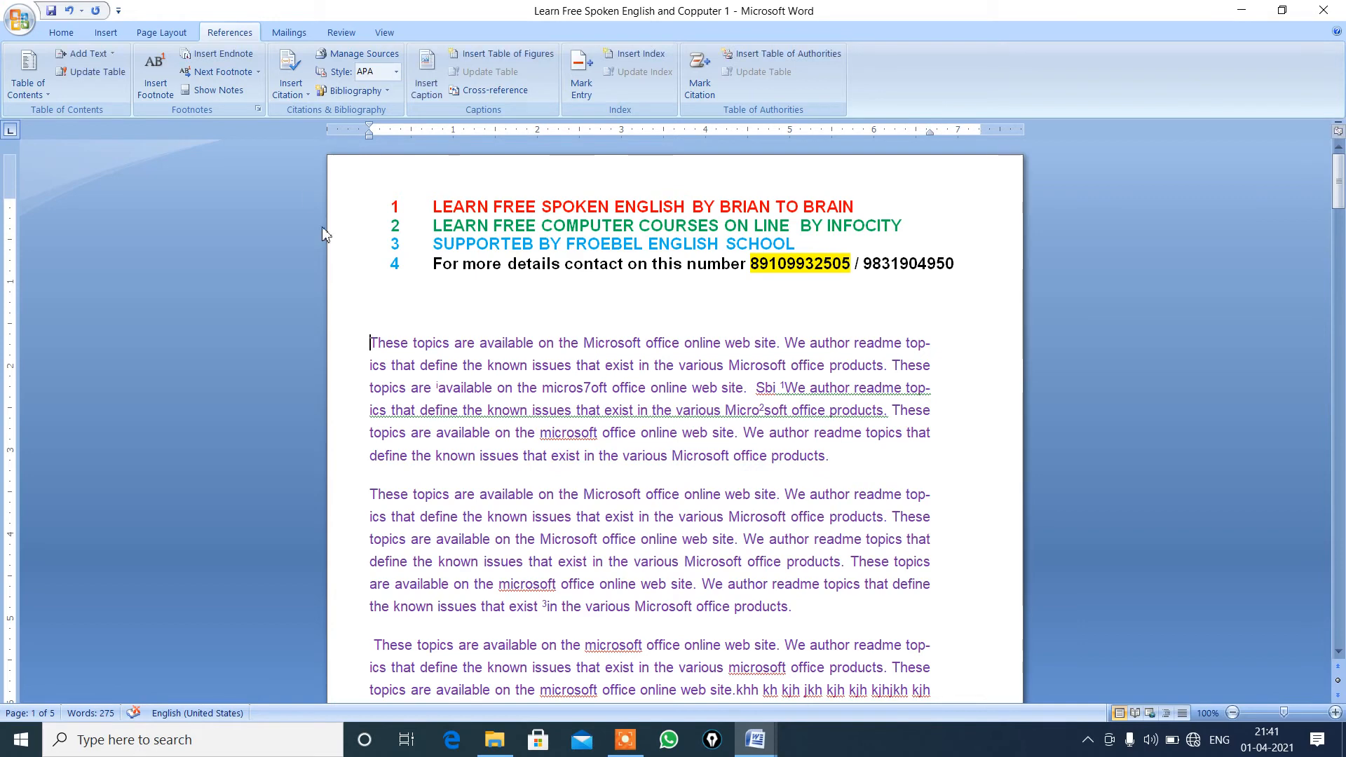
click(219, 91)
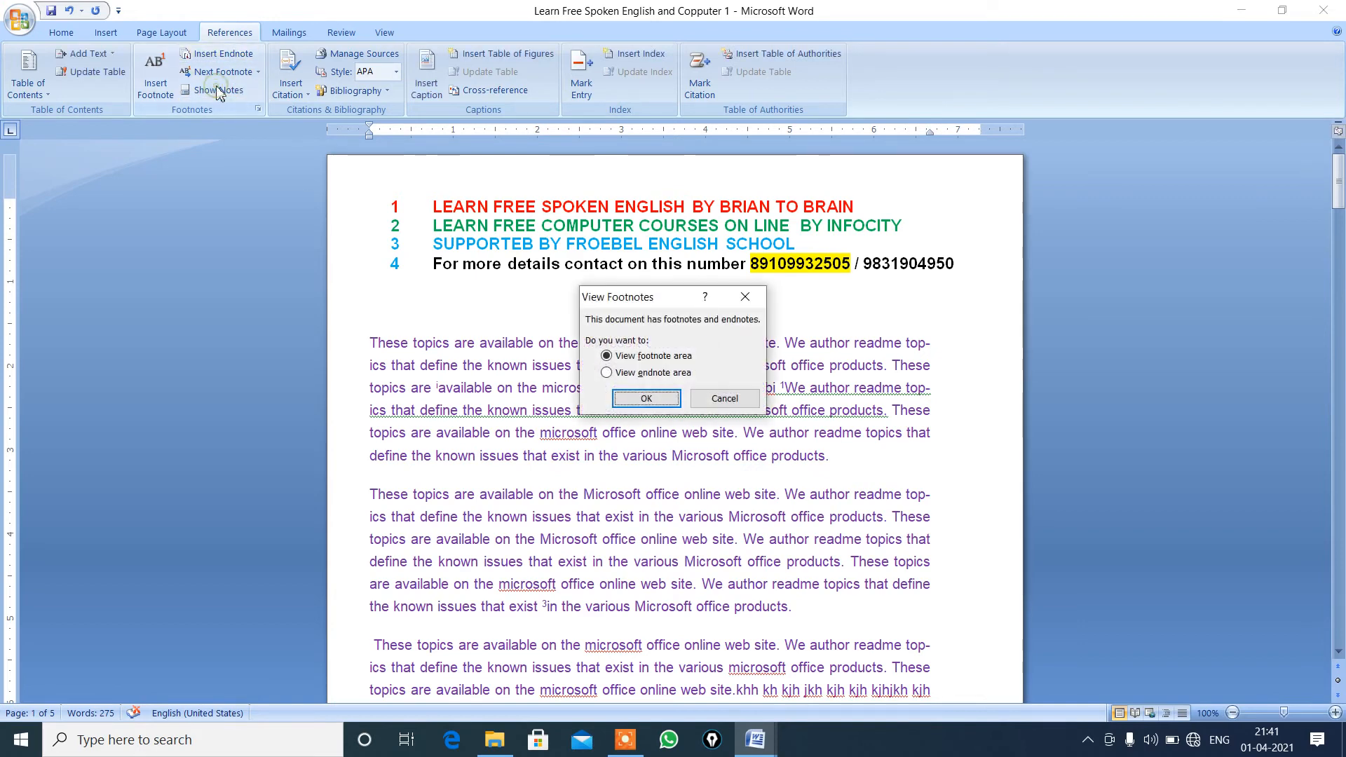
click(661, 397)
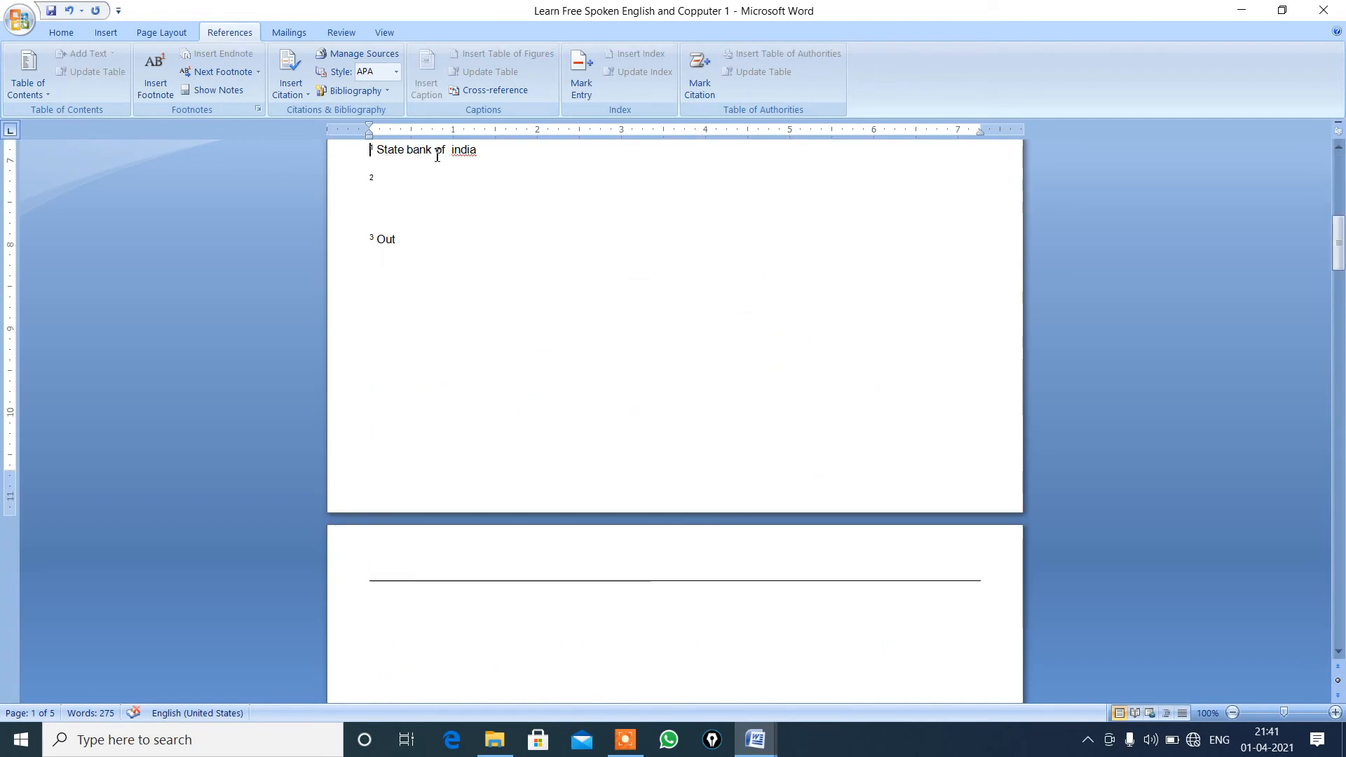
triple_click(416, 151)
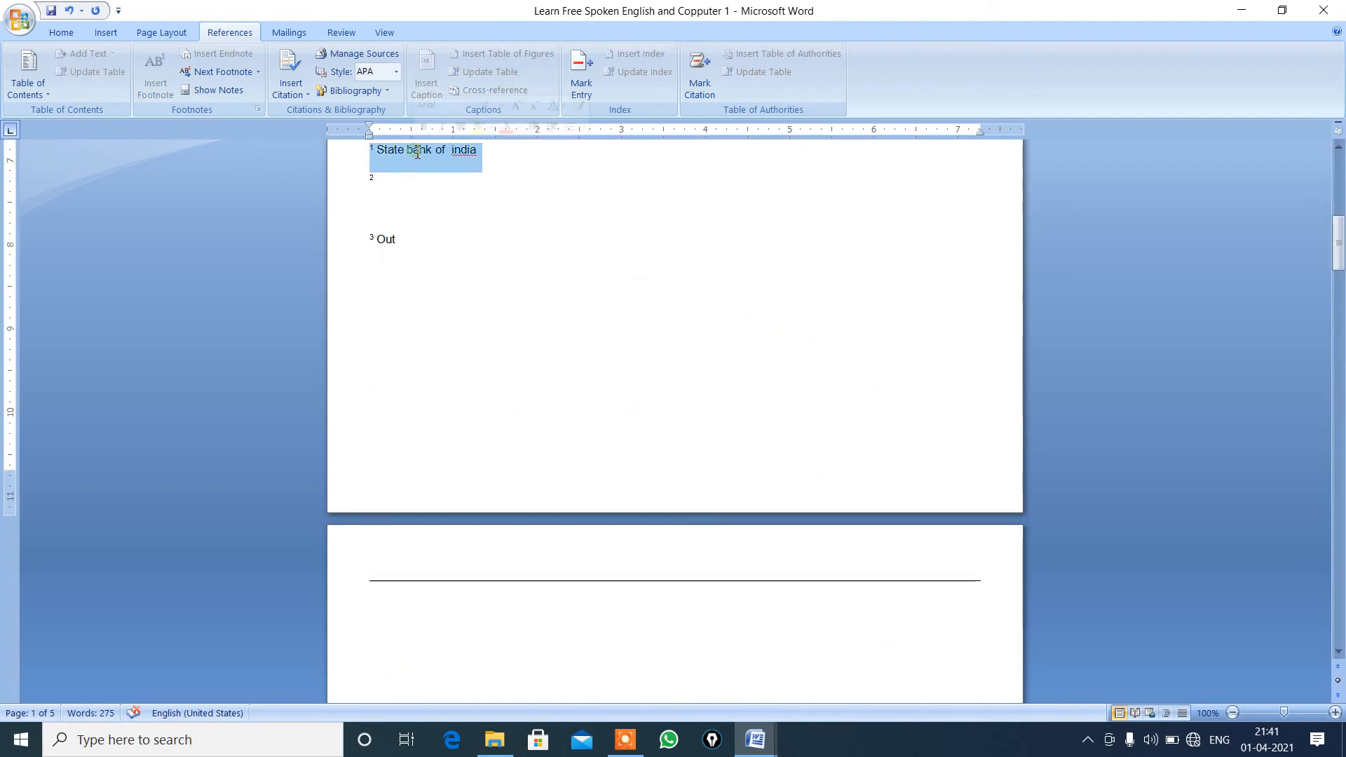
double_click(373, 149)
triple_click(375, 149)
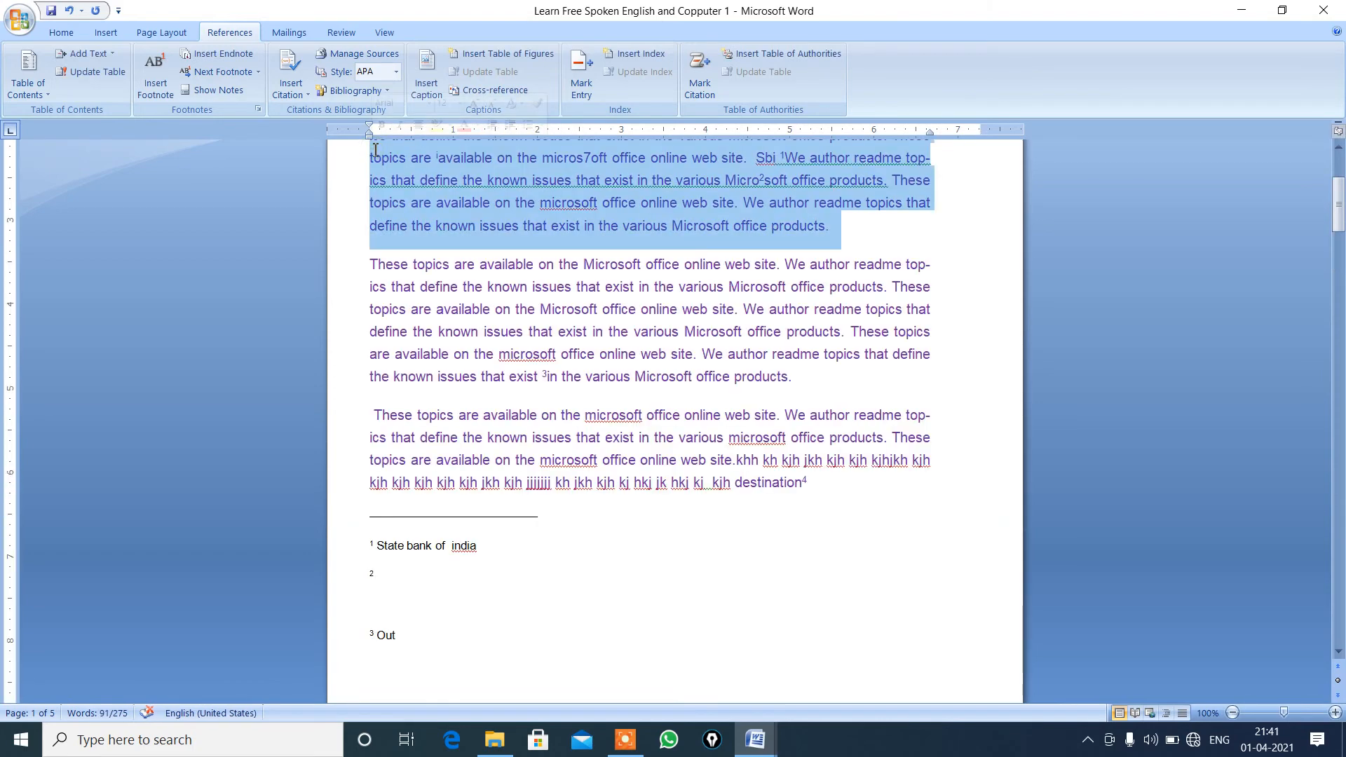
click(376, 155)
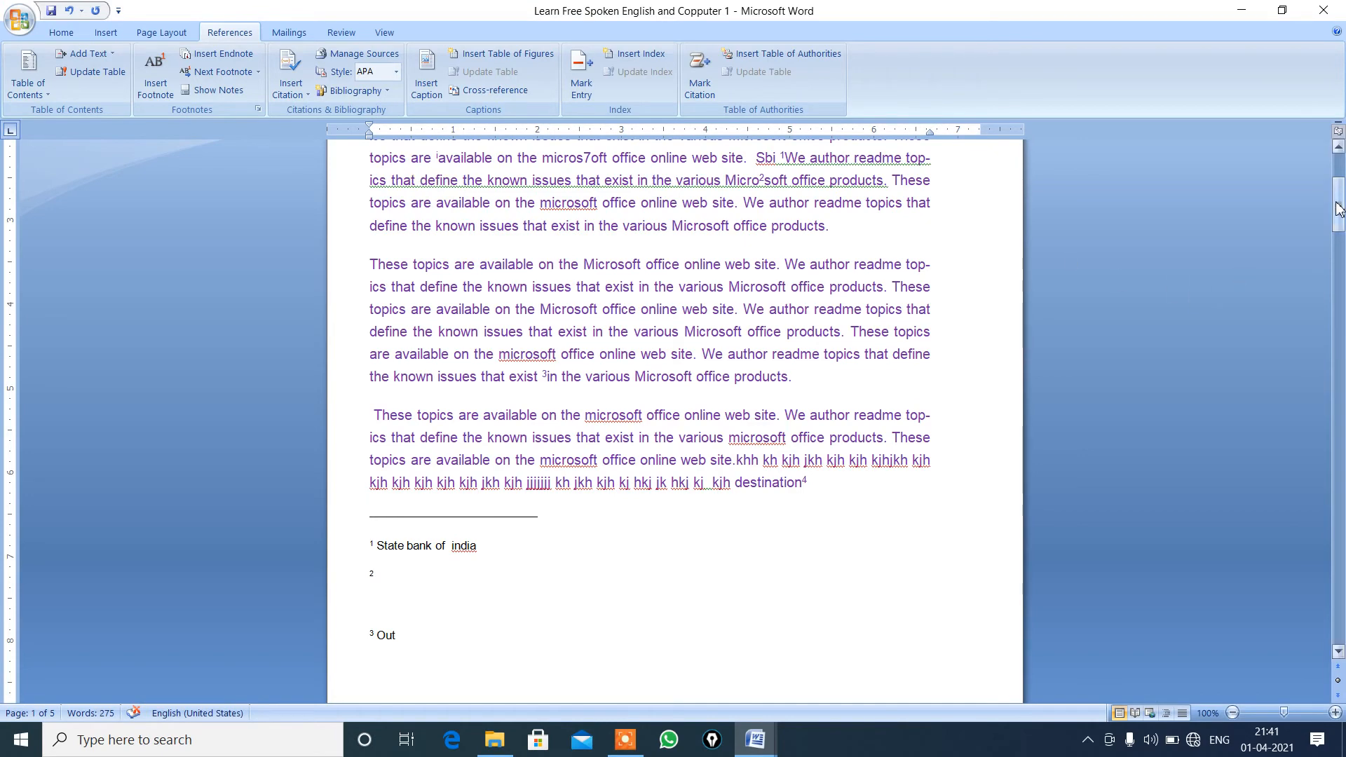
View the footnote area from the first page and delete the second footnote's number there.
drag(1339, 208, 1338, 172)
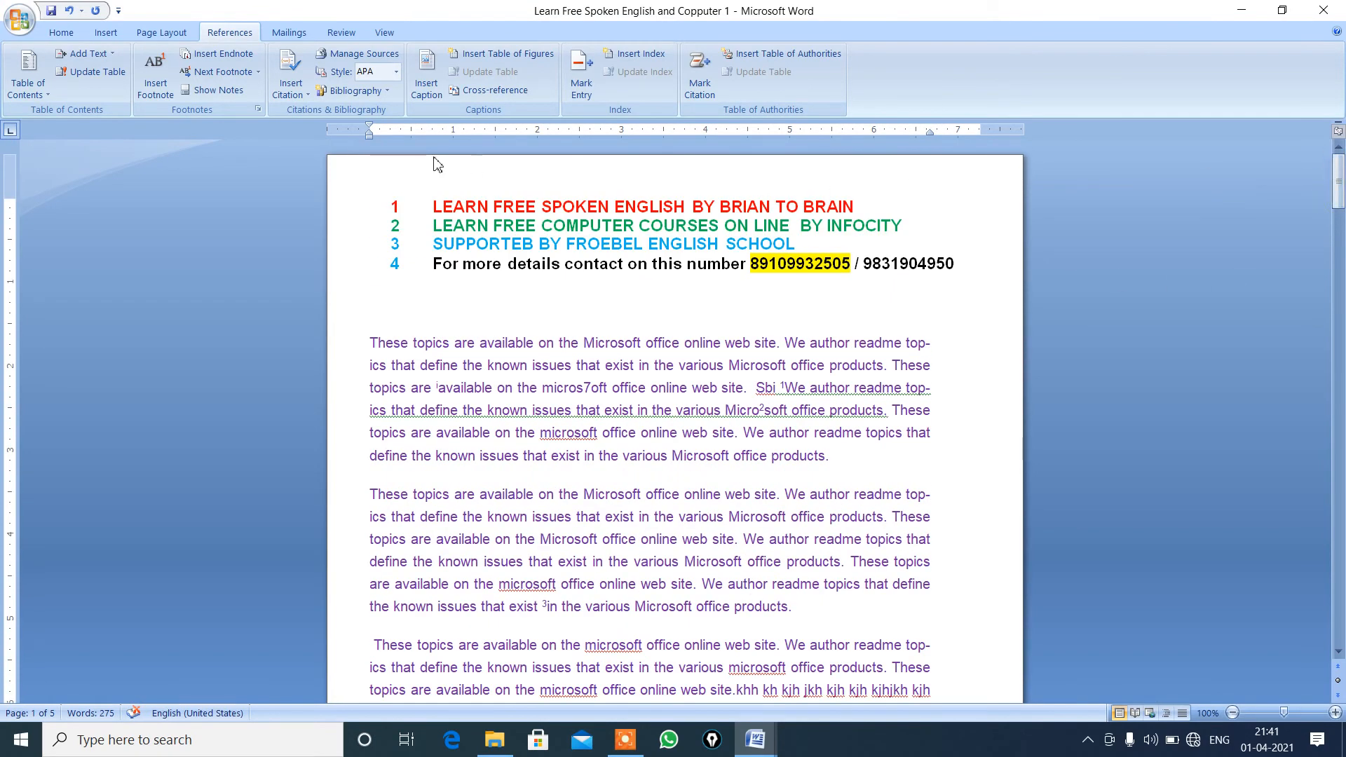
click(211, 90)
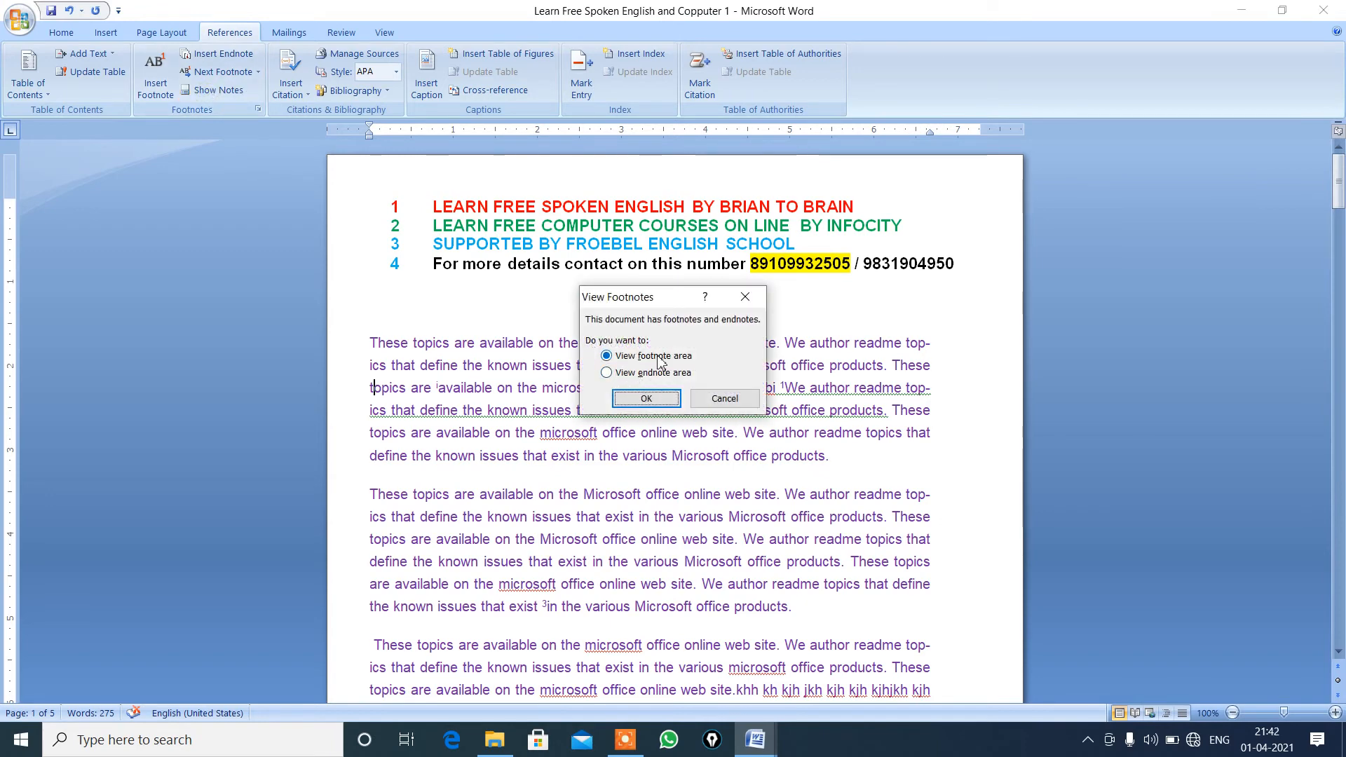
click(646, 398)
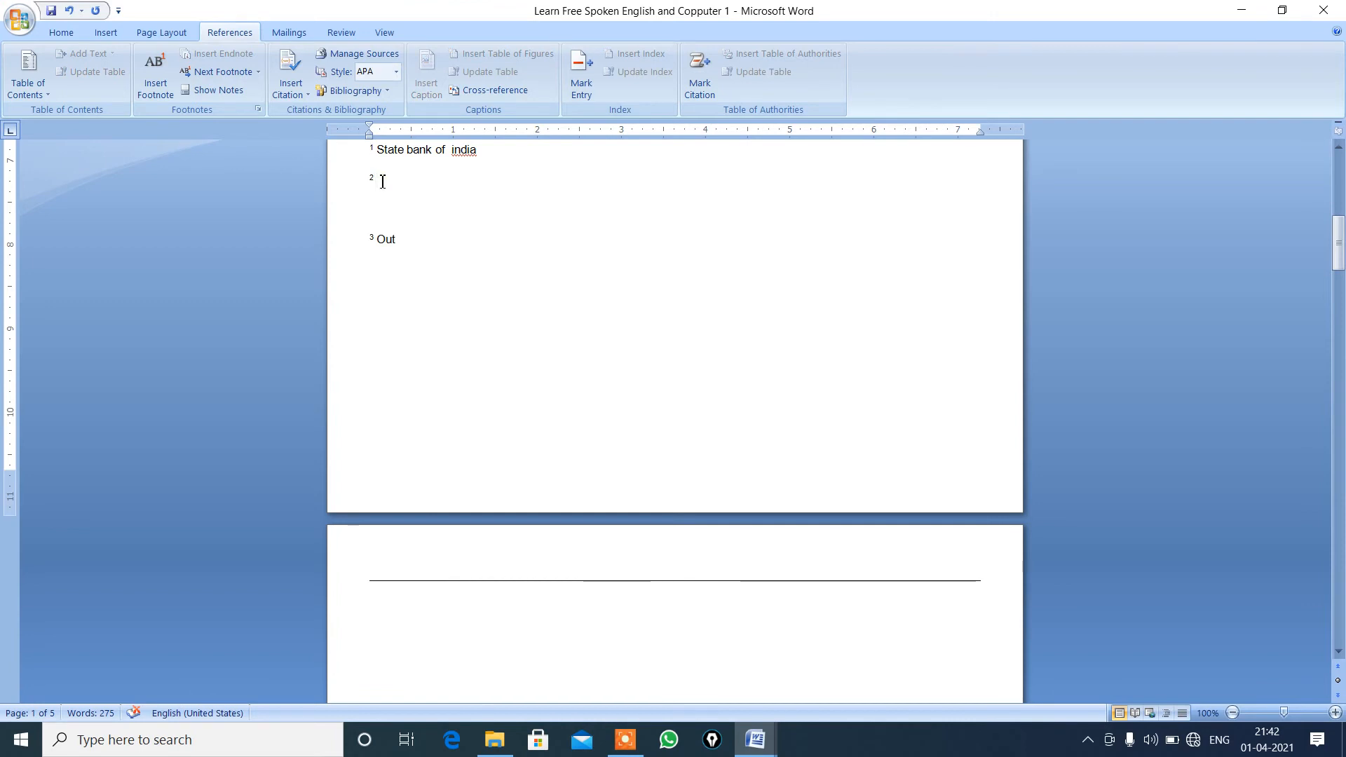
key(BackSpace)
key(BackSpace)
Go from the third footnote to its reference mark at the end of the second paragraph.
double_click(372, 240)
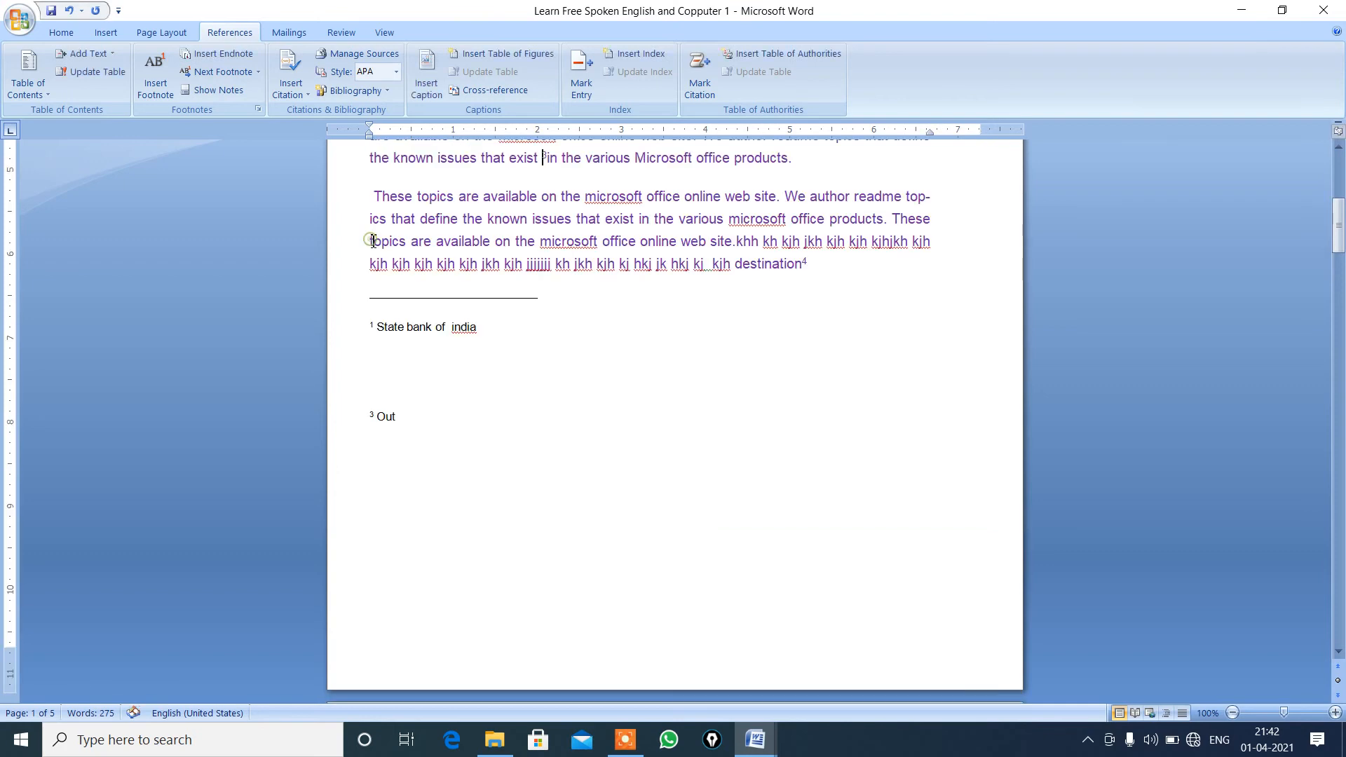
drag(541, 157, 550, 158)
click(501, 225)
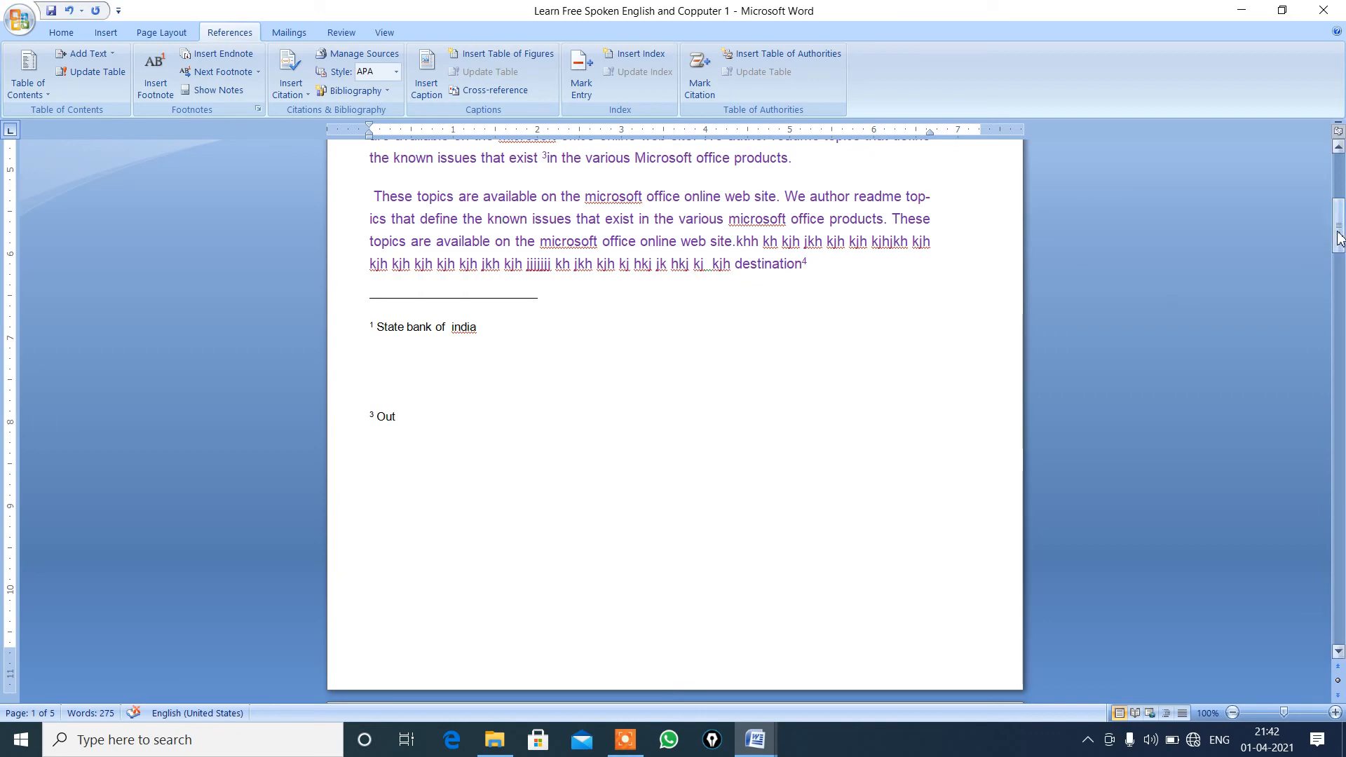
Switch to Document1 and insert a table with 5 columns and 5 rows at the cursor.
scroll(1252, 233, up, 7)
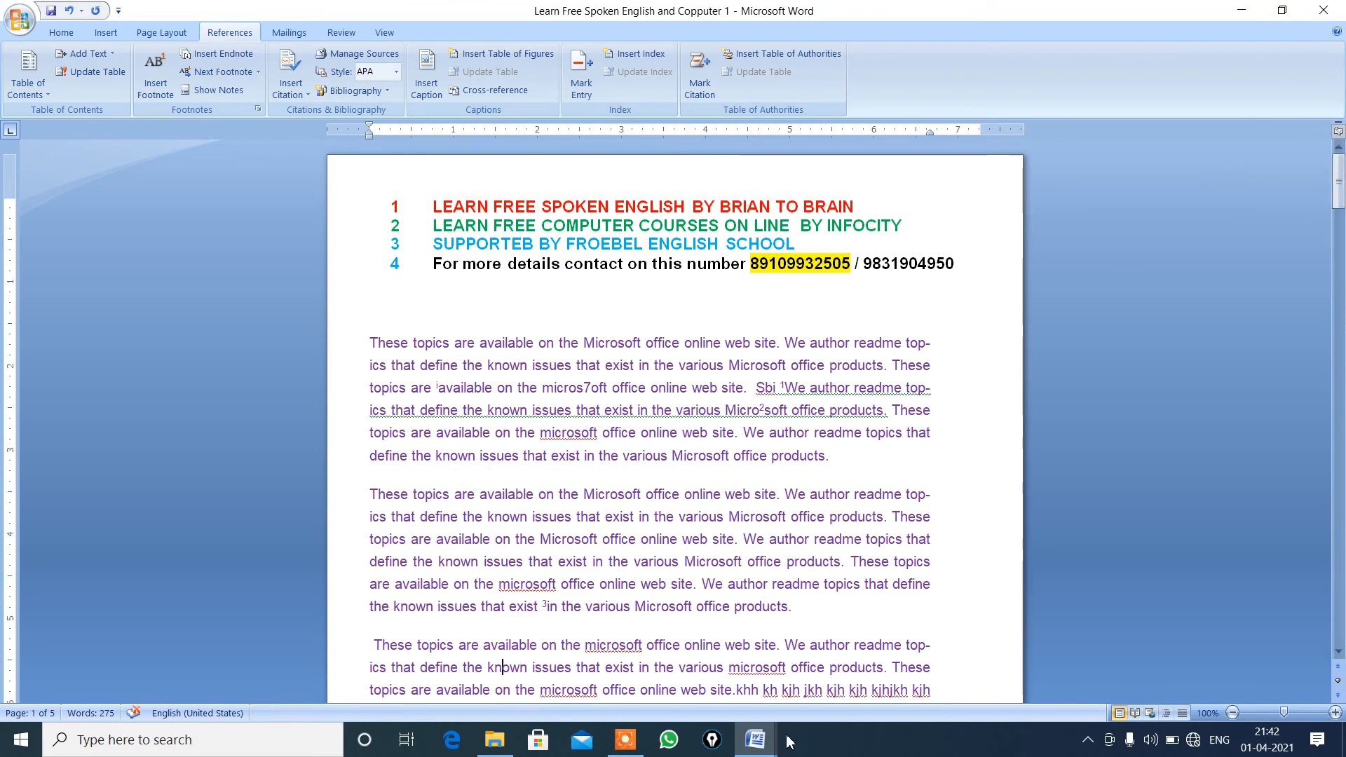
click(755, 743)
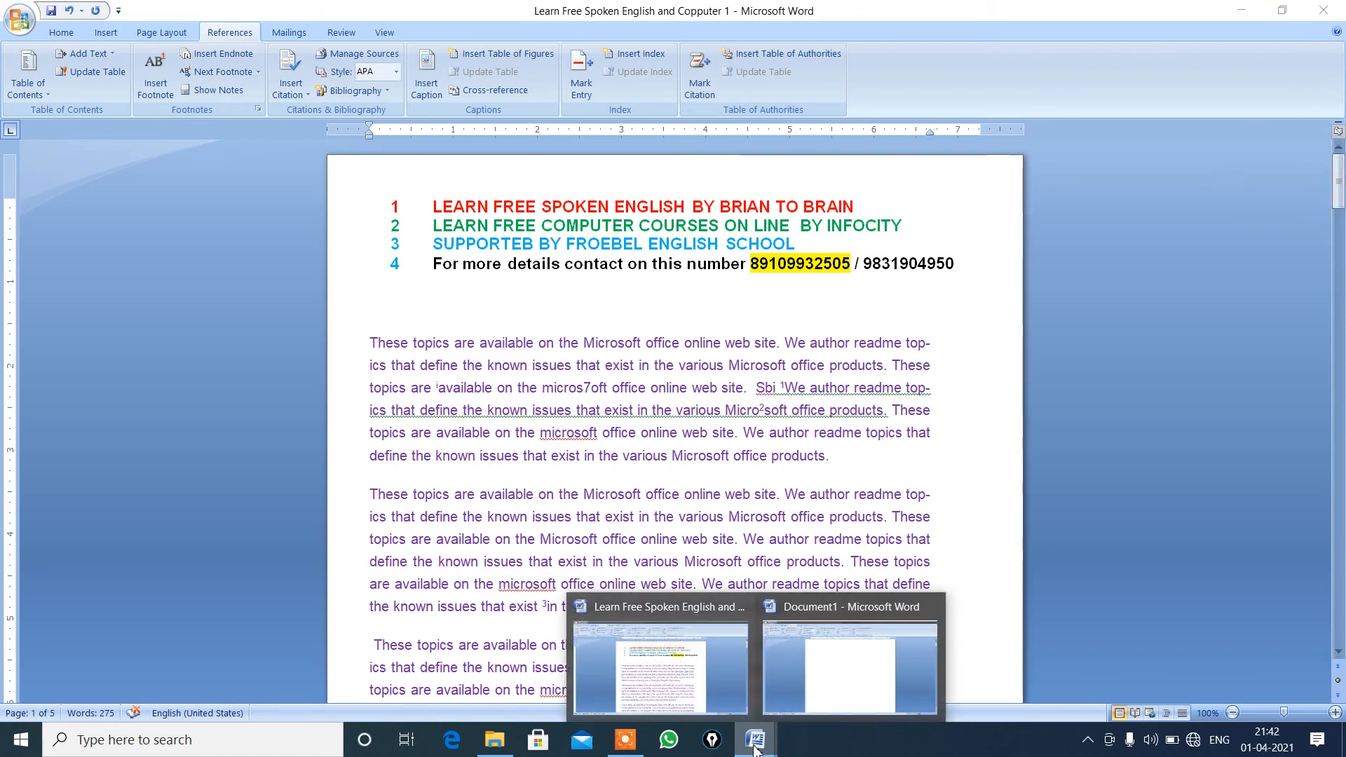
click(841, 713)
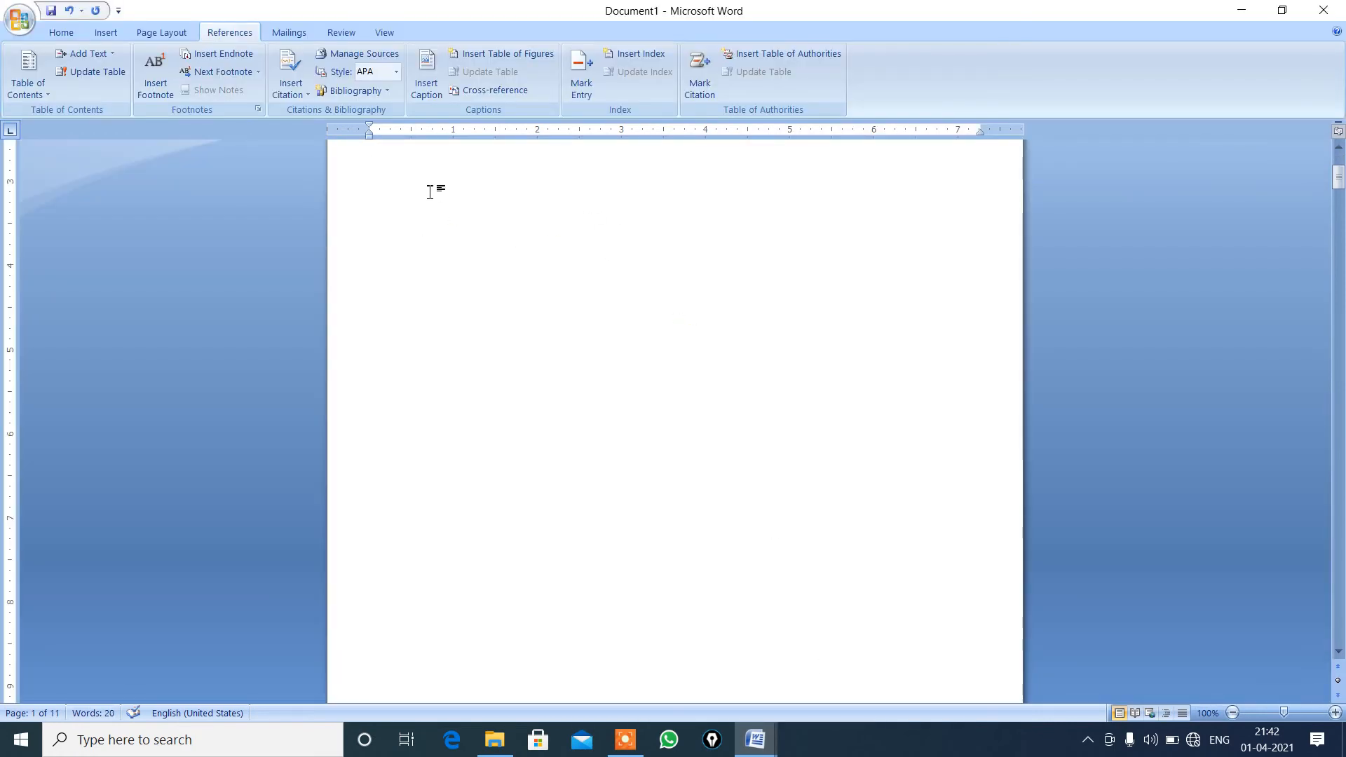
click(108, 33)
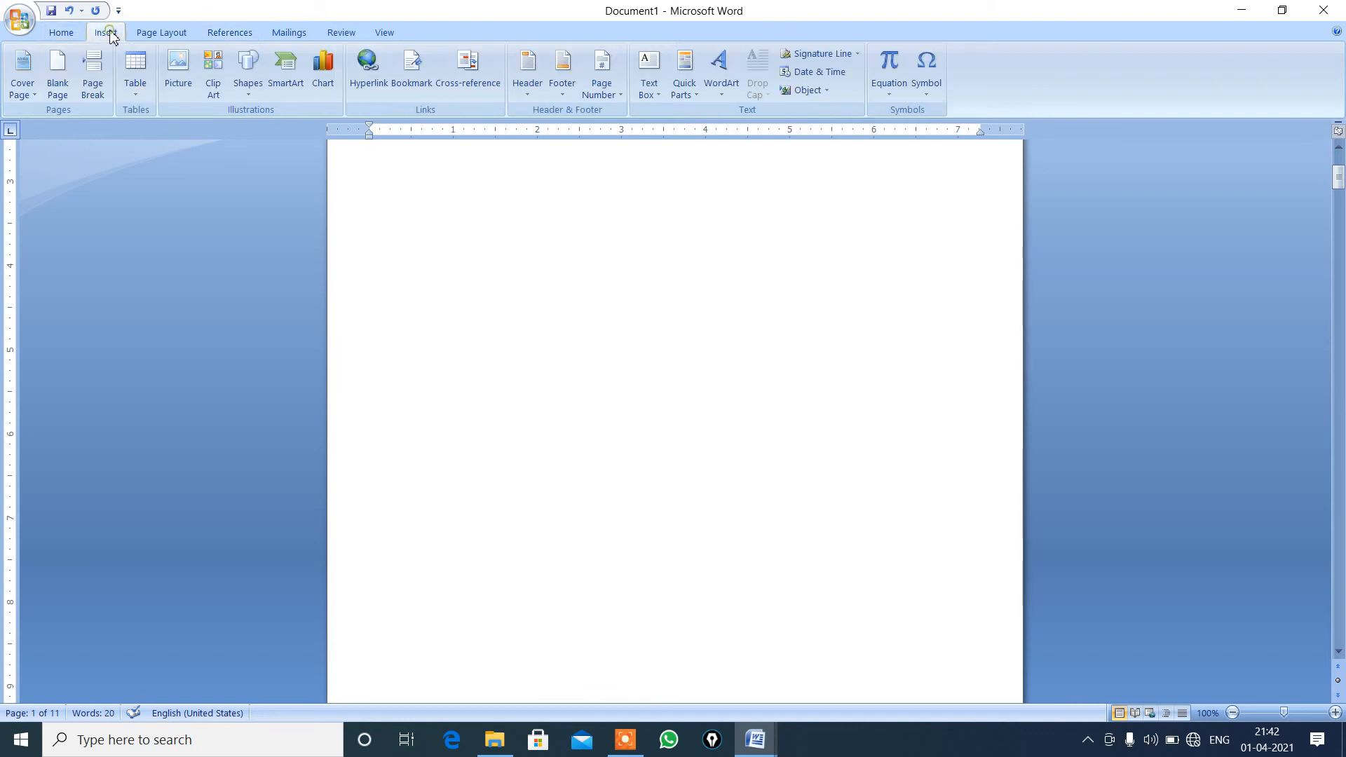
click(136, 91)
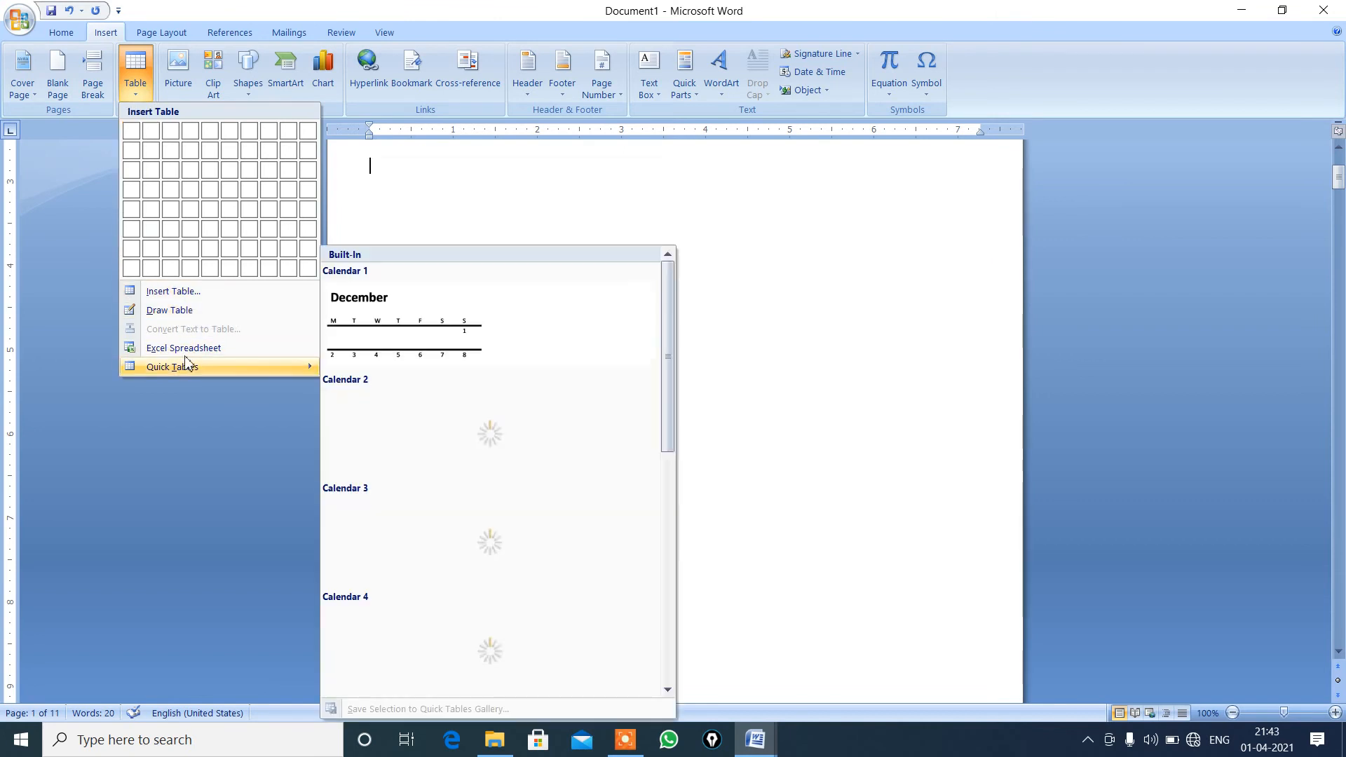
click(189, 292)
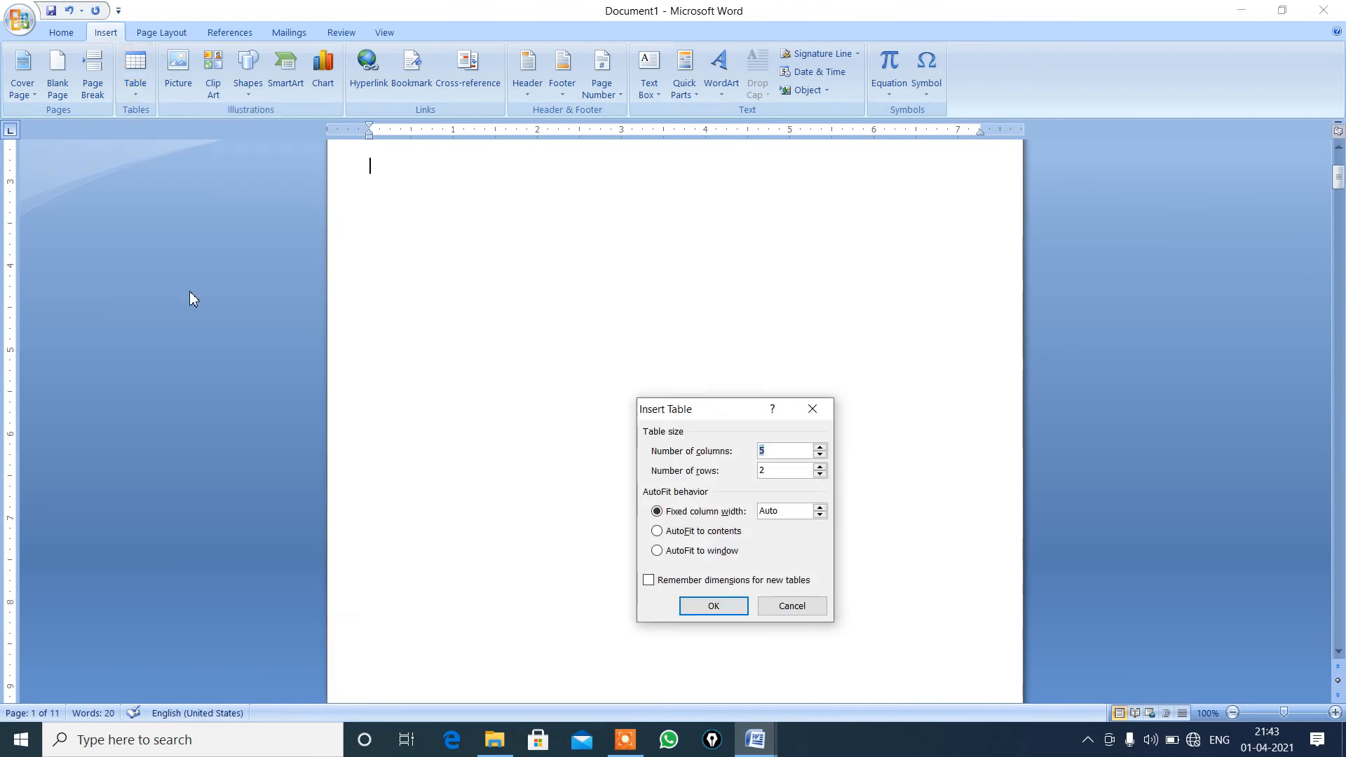
click(820, 467)
click(819, 467)
click(820, 467)
click(729, 610)
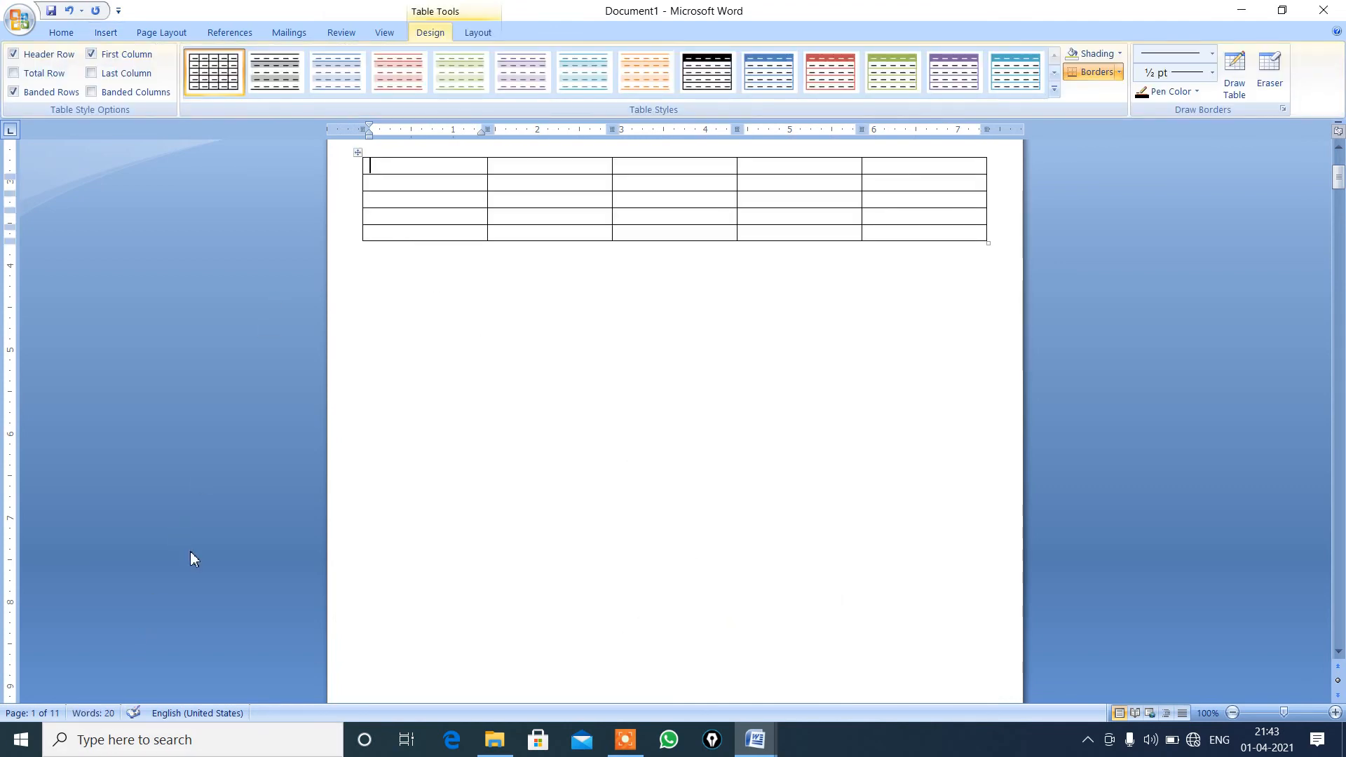
Copy the whole table and paste it on page 2 in place of the "English" heading.
click(357, 170)
drag(357, 170, 349, 241)
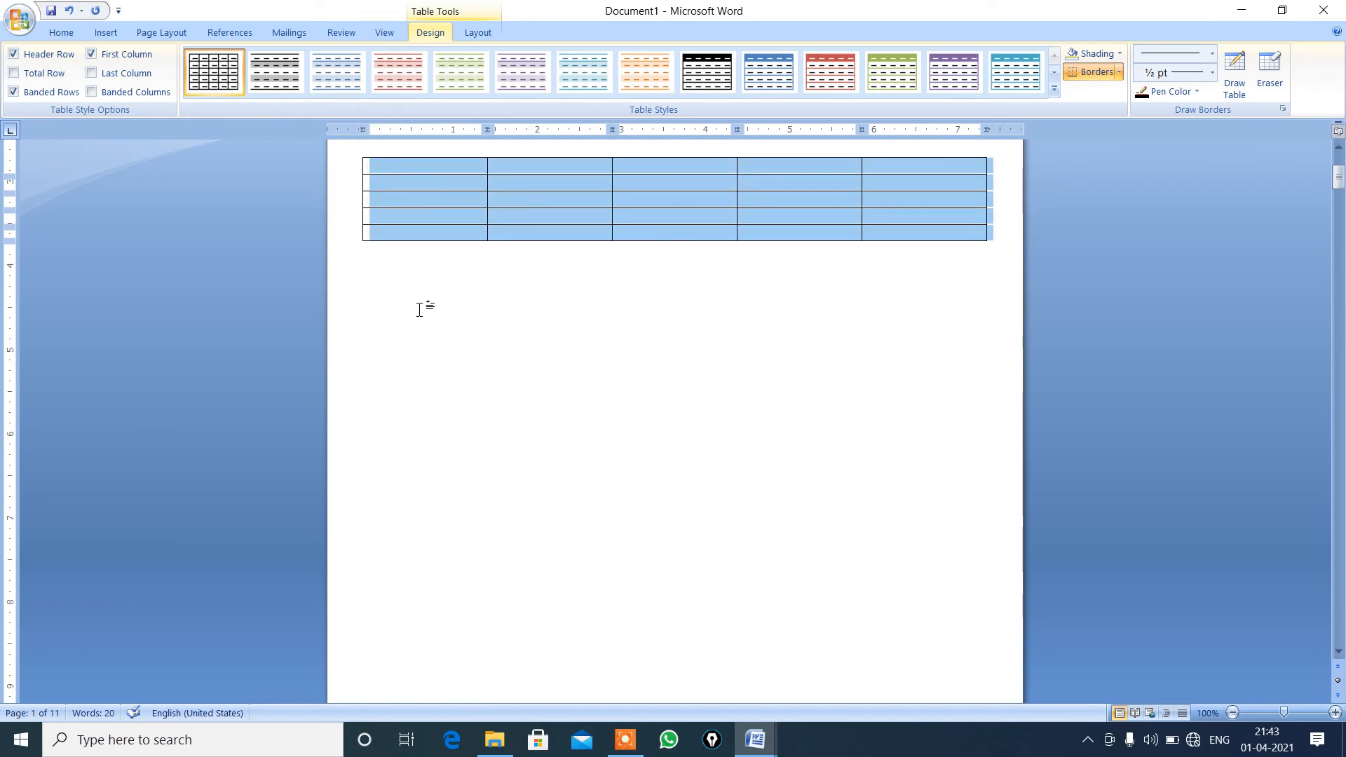
click(1339, 653)
click(1339, 653)
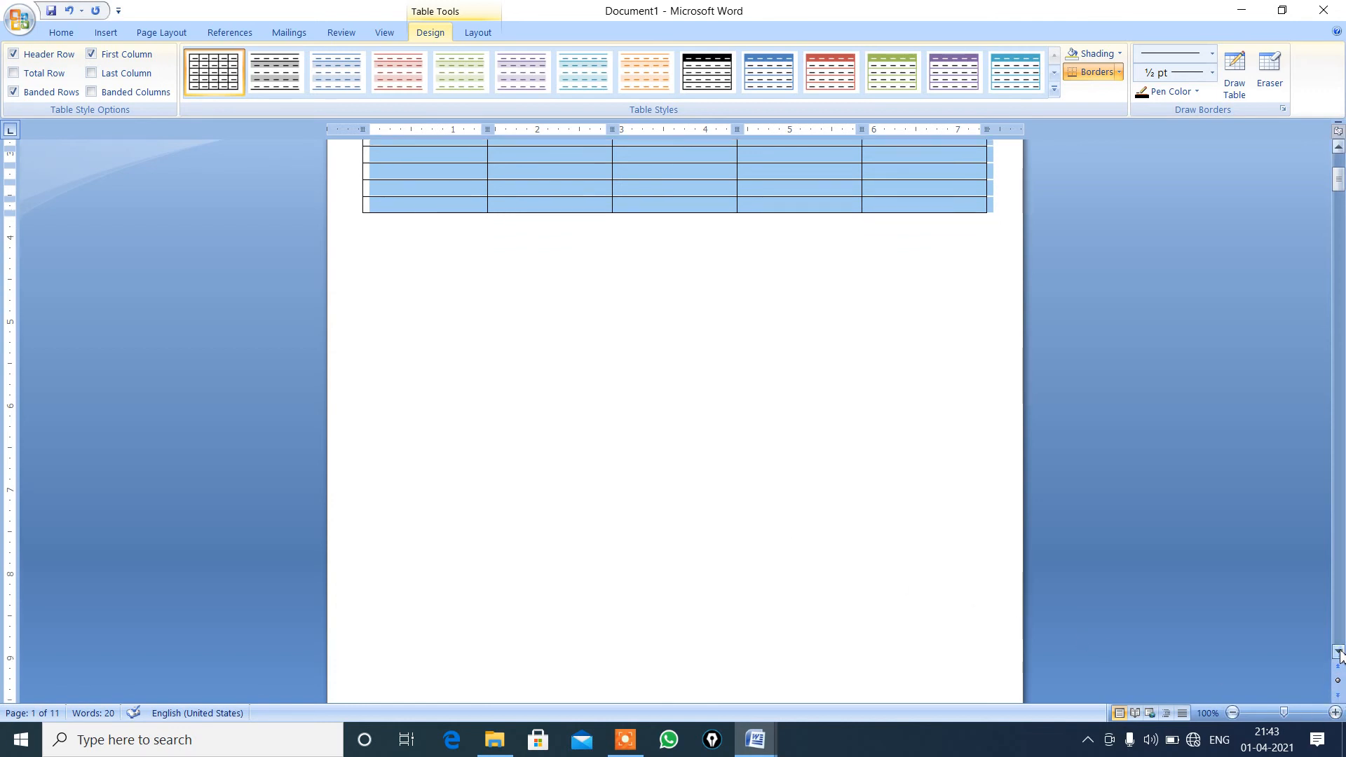
click(1340, 654)
click(1340, 655)
click(1340, 655)
click(1339, 655)
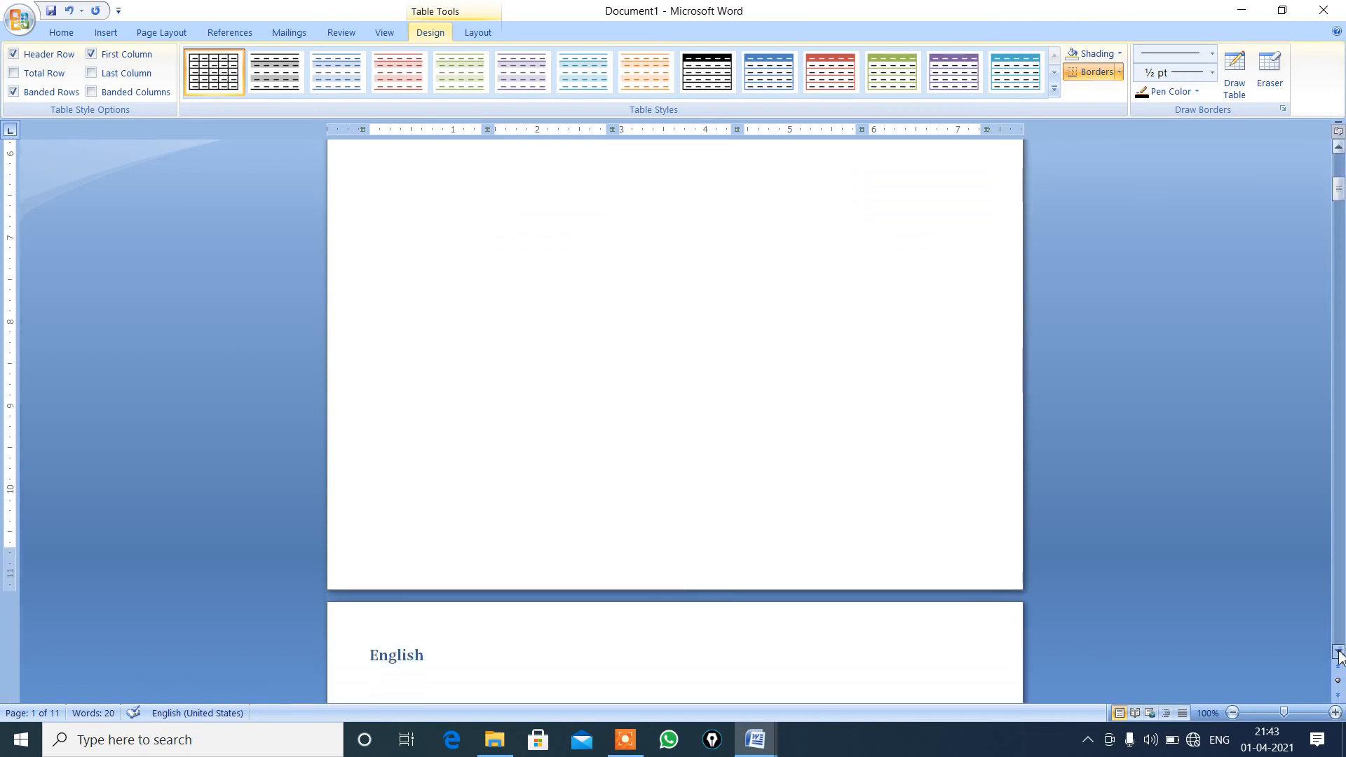
click(1340, 656)
click(1340, 656)
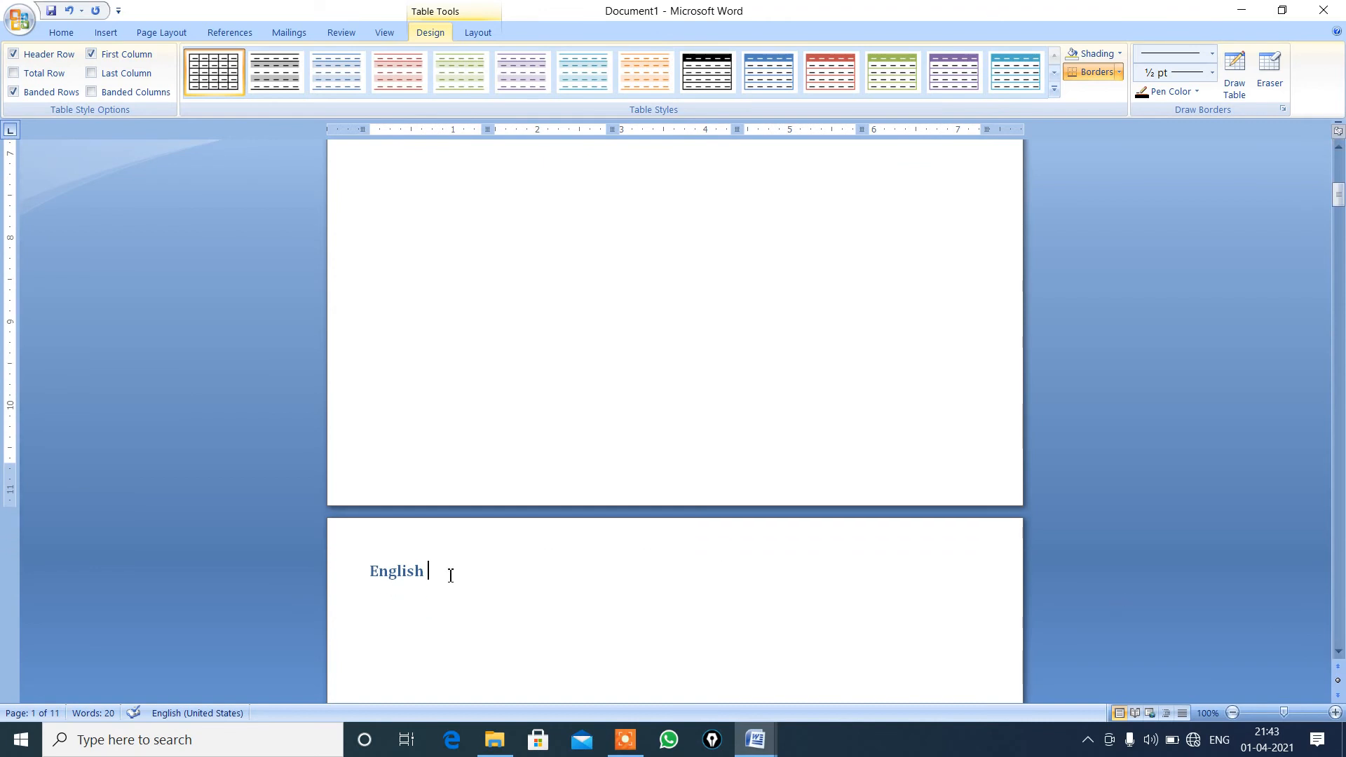
key(BackSpace)
key(BackSpace)
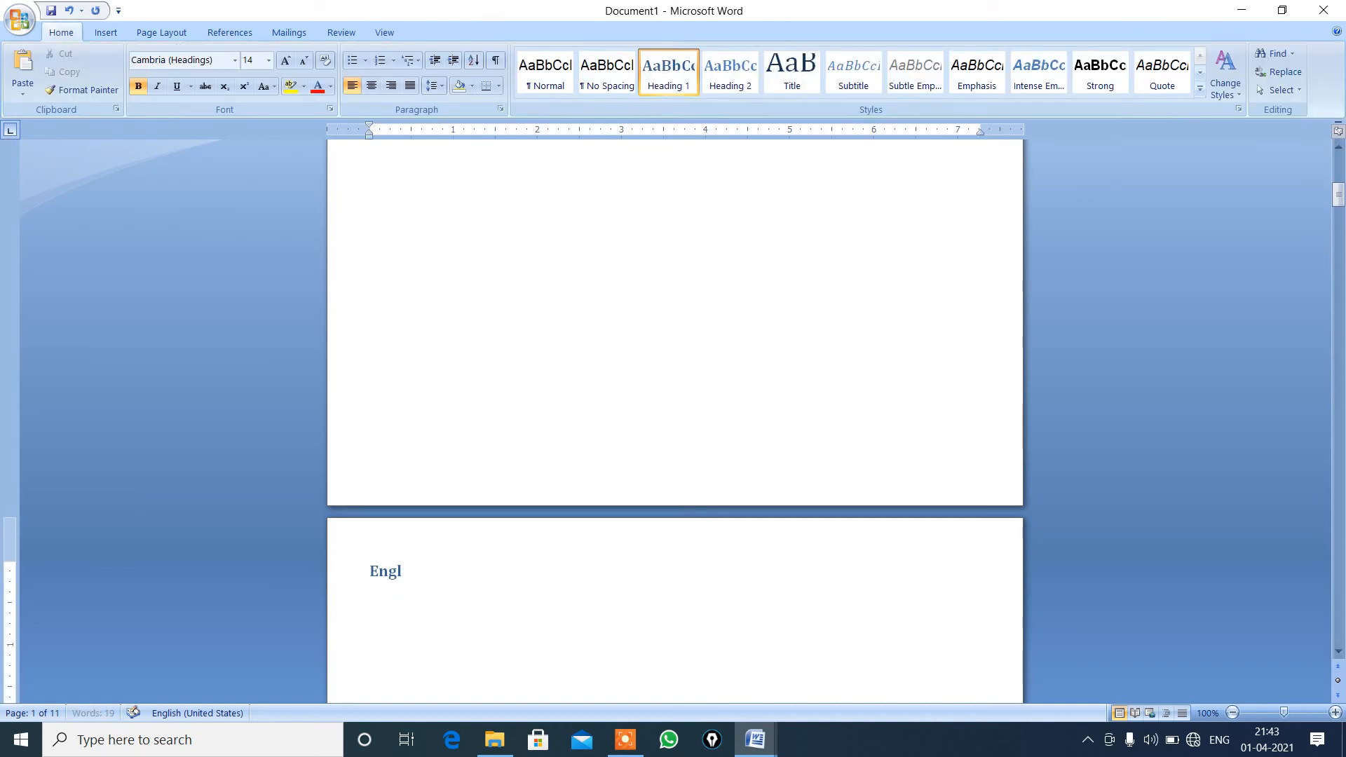
key(BackSpace)
key(BackSpace)
key(BackSpace)
key(BackSpace)
key(ctrl+v)
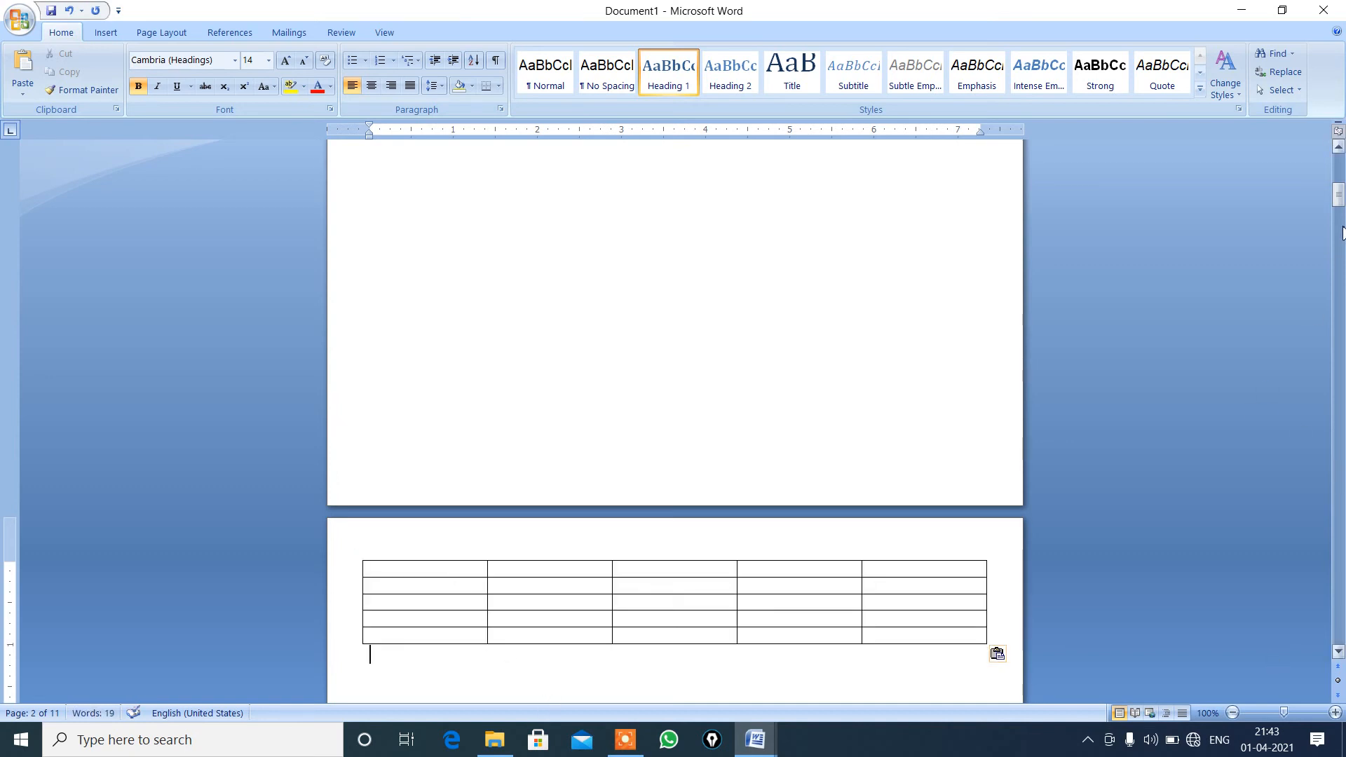
Replace the "Science" heading on page 4 with a pasted copy of the table.
drag(1338, 202, 1323, 292)
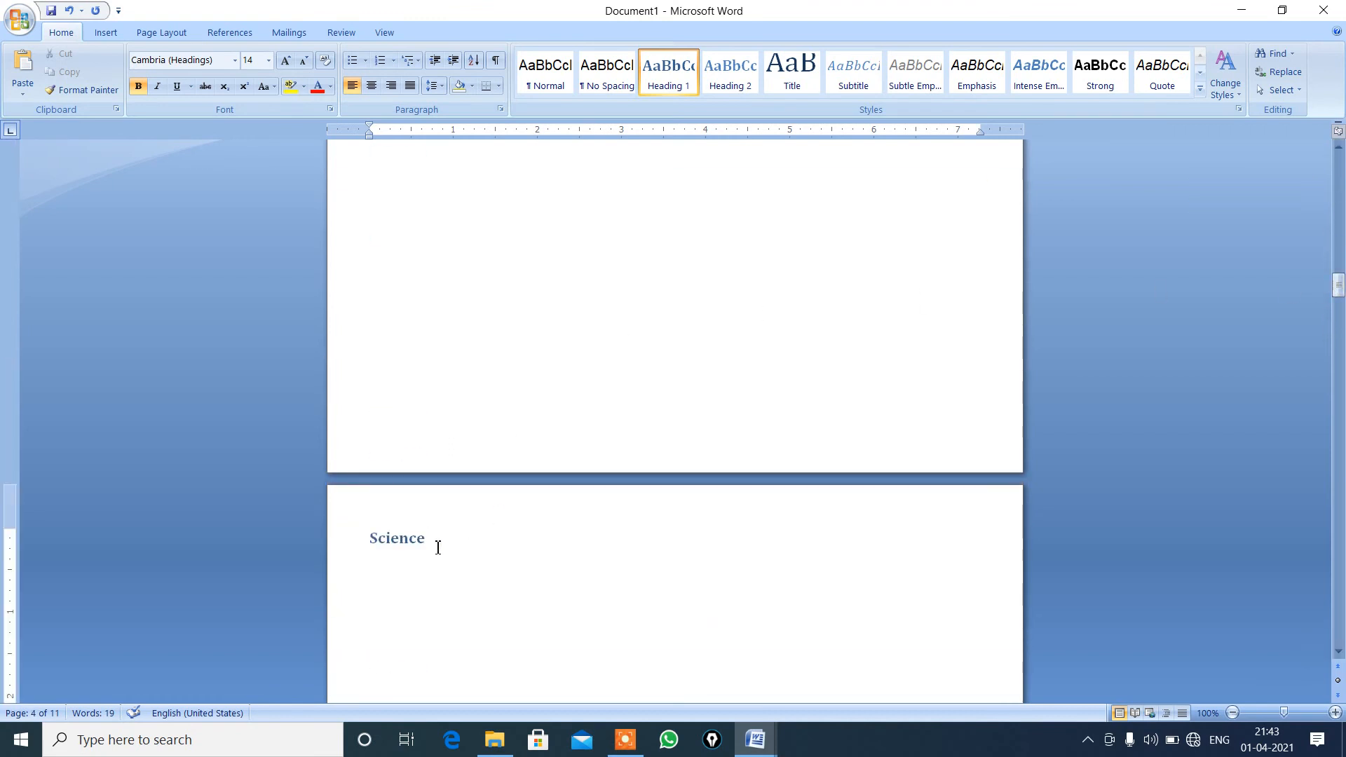
key(BackSpace)
key(BackSpace)
key(BackSpace)
key(BackSpace)
key(BackSpace)
key(BackSpace)
key(BackSpace)
key(ctrl+v)
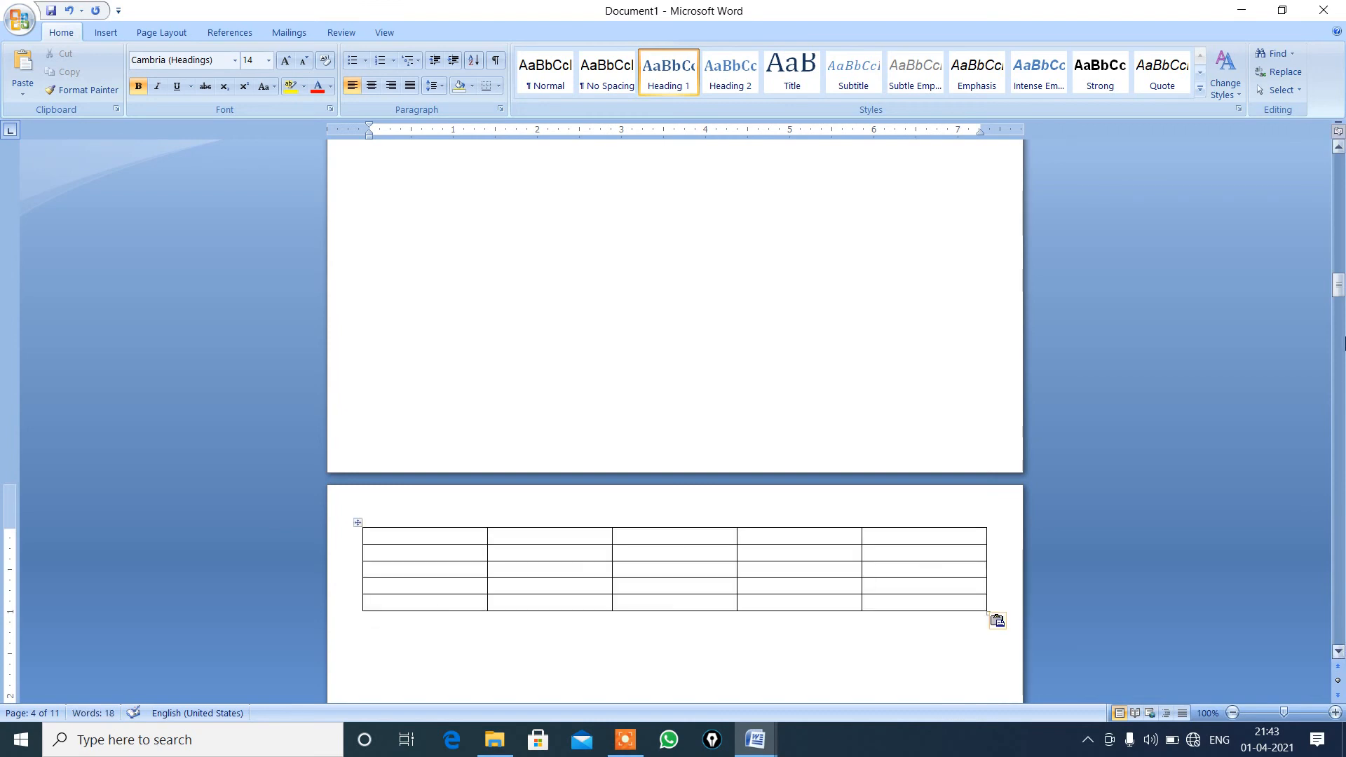
Insert the caption "Table 1" above the table on the first page.
drag(1339, 287, 1339, 172)
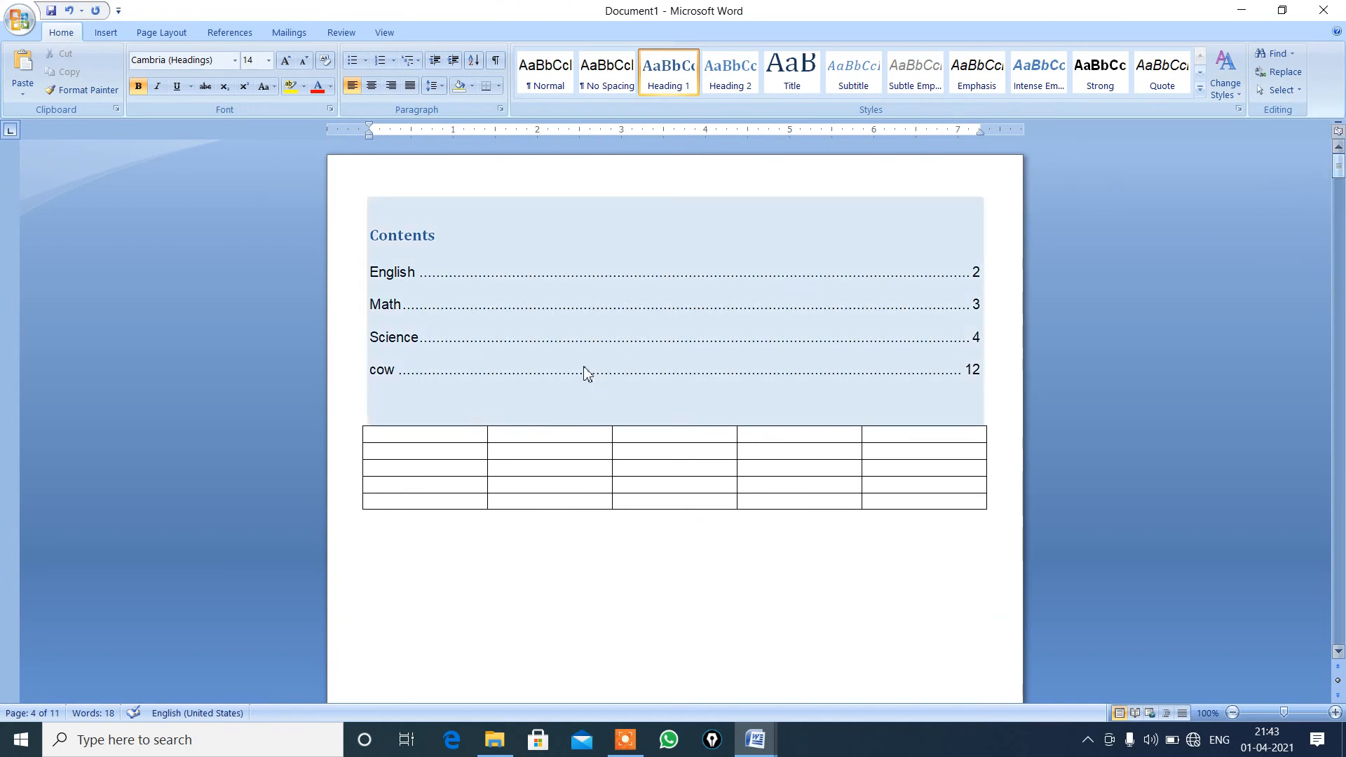
click(462, 439)
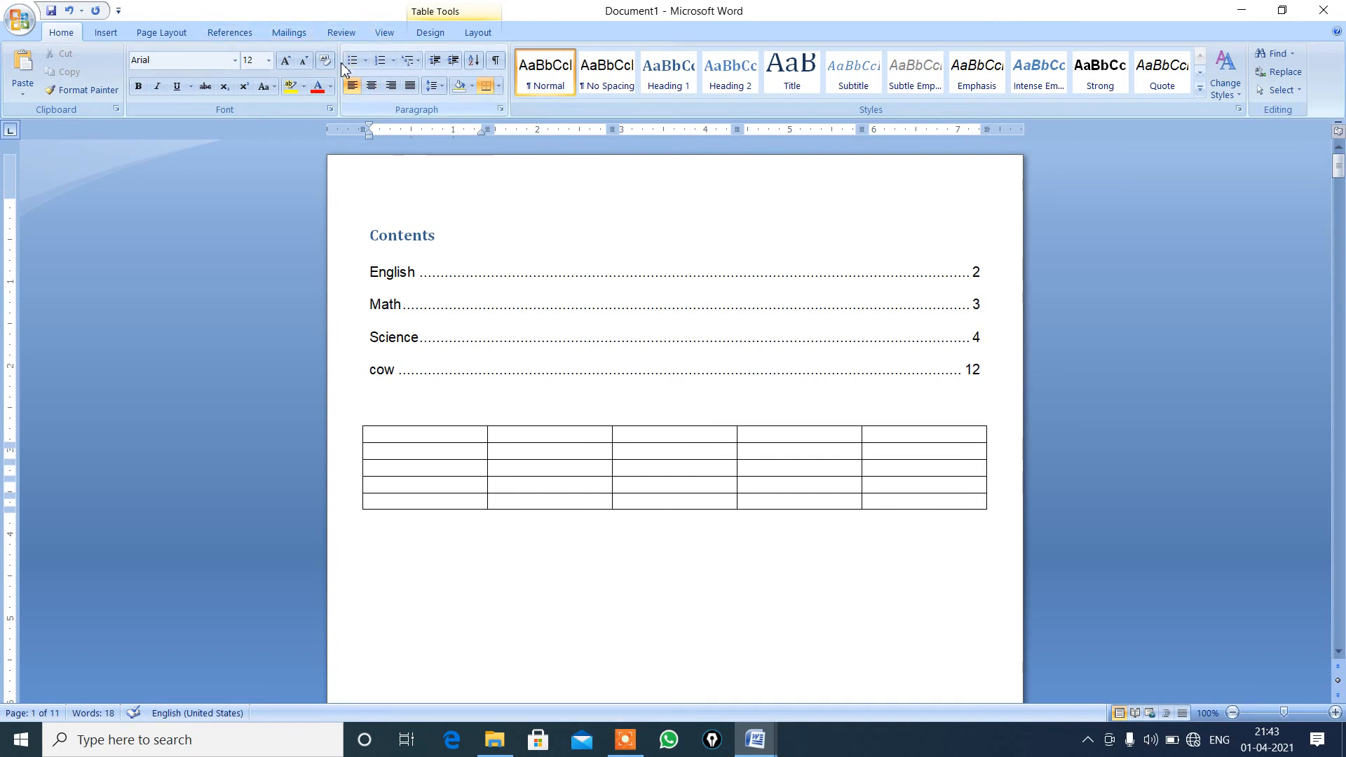
click(247, 40)
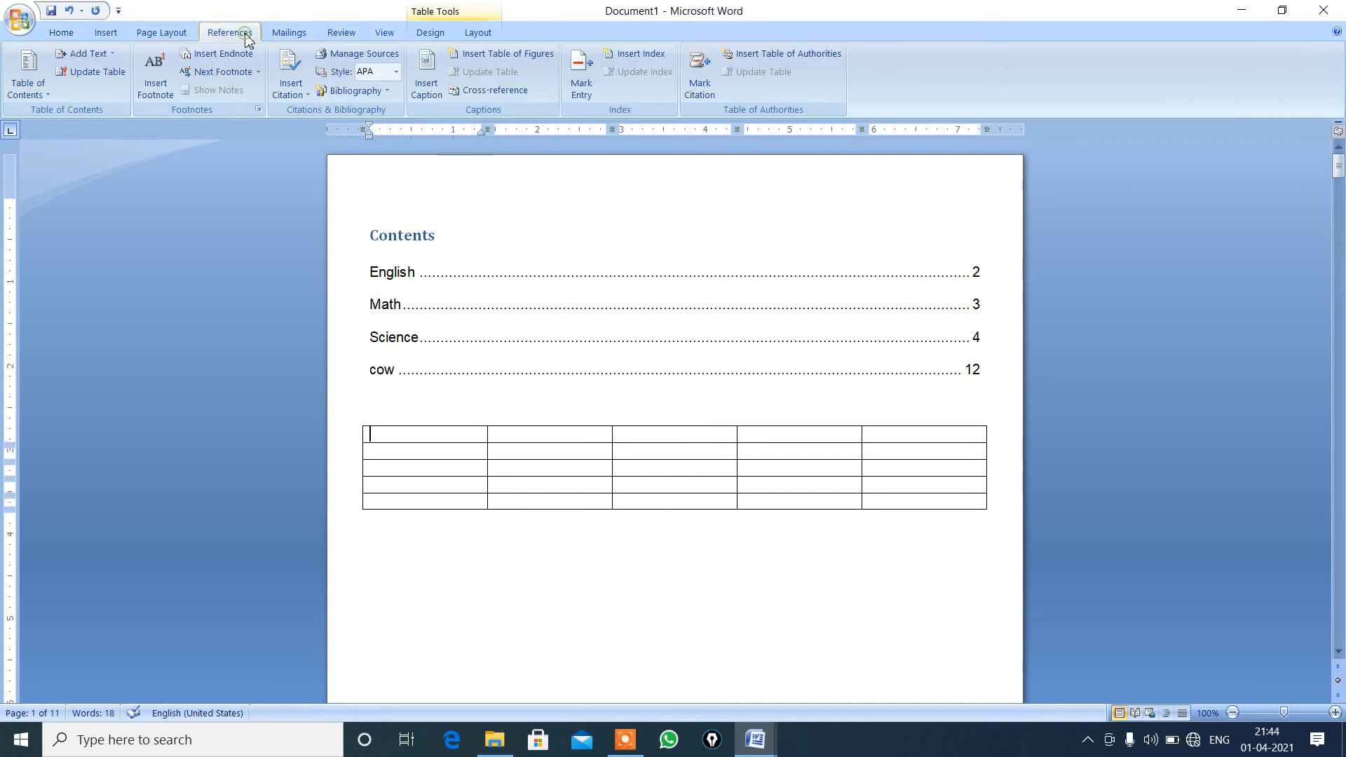
click(432, 98)
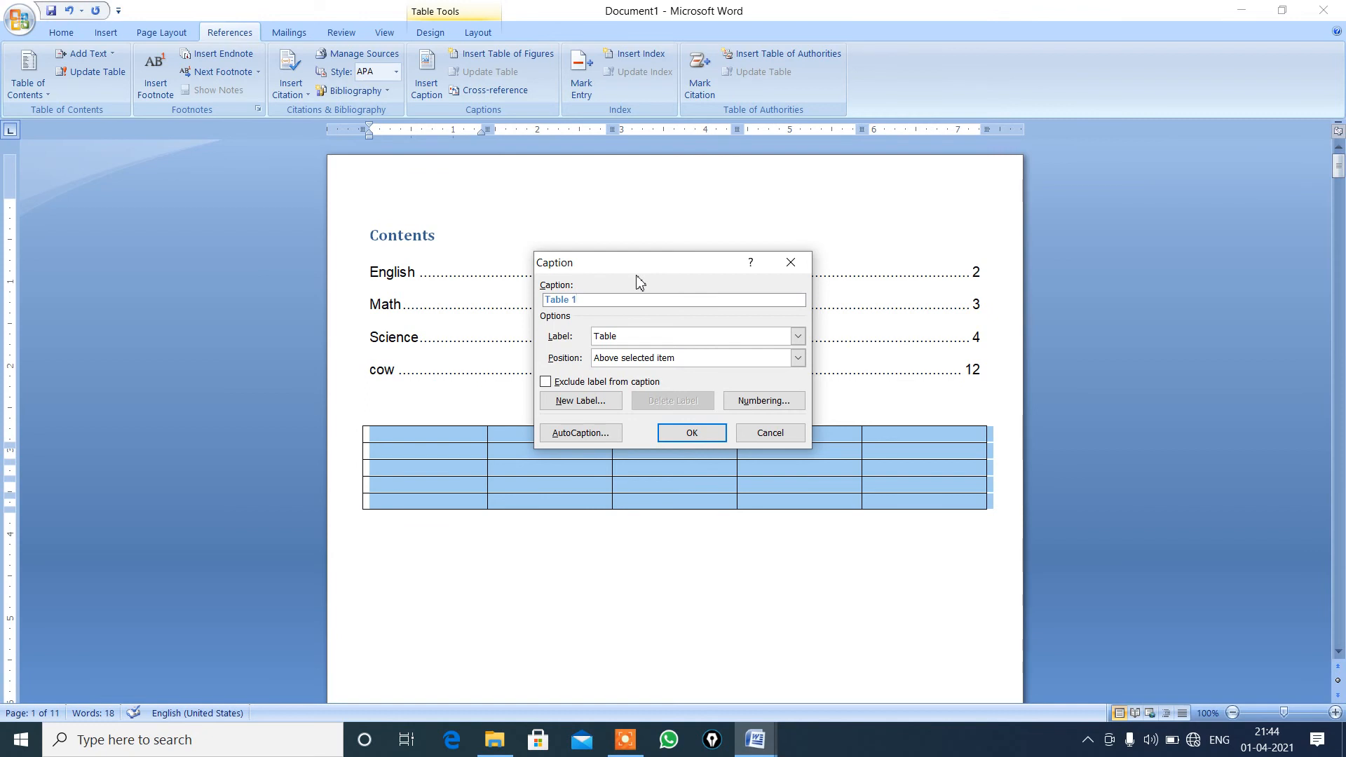
click(692, 434)
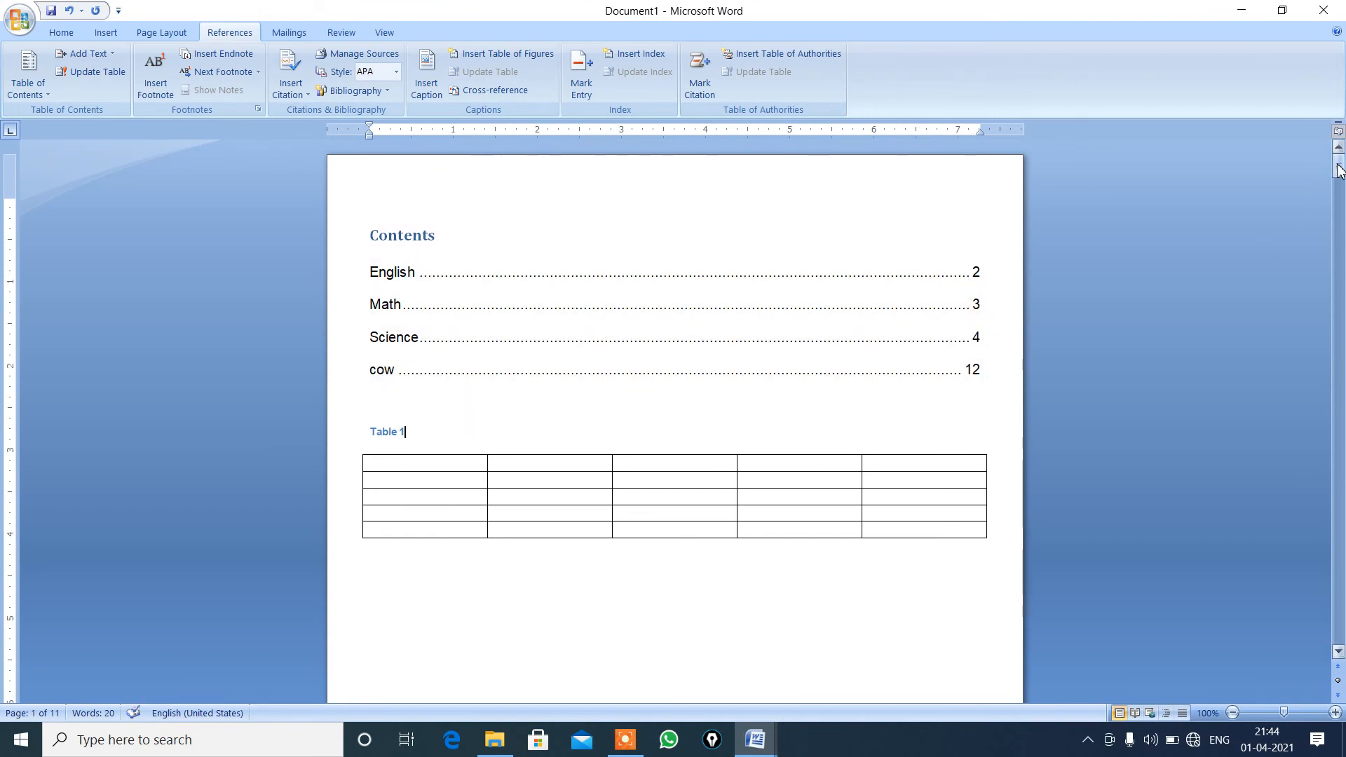
drag(1339, 170, 1339, 200)
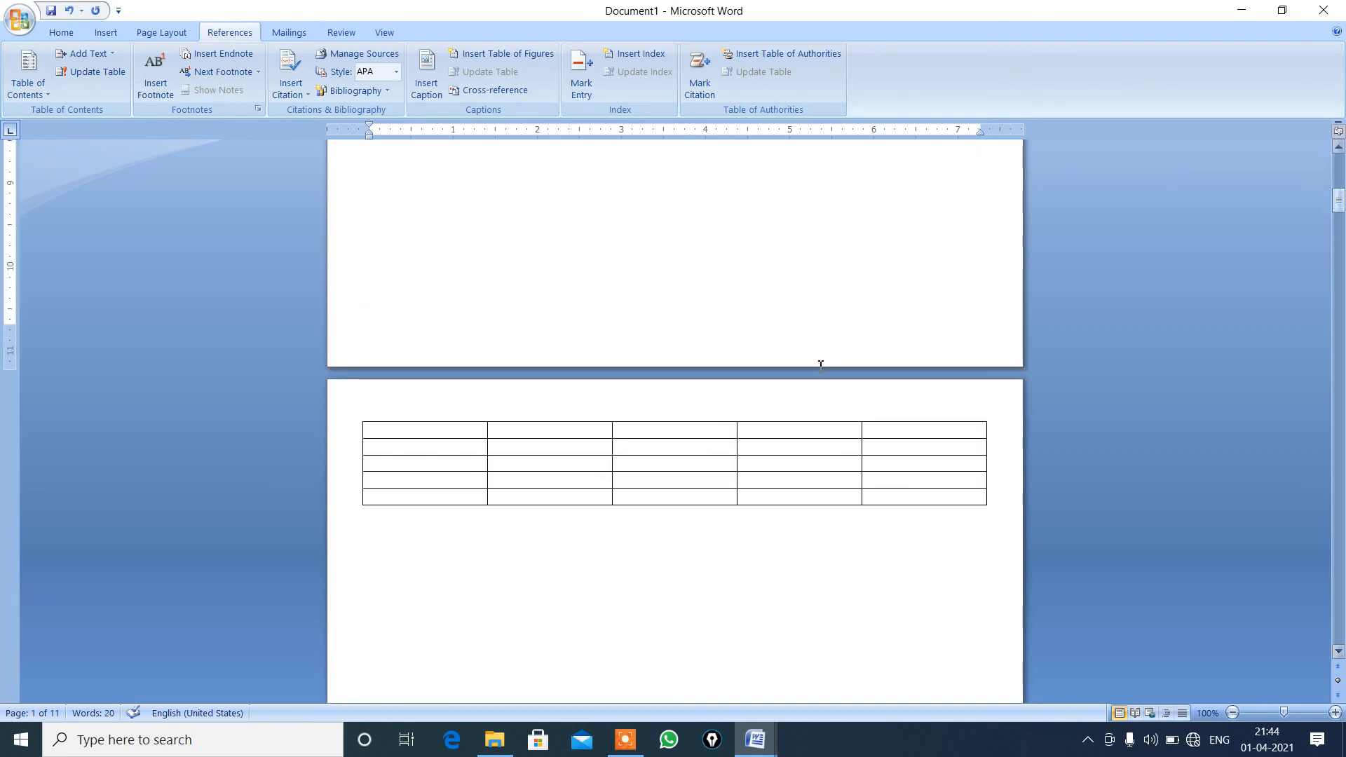
click(468, 432)
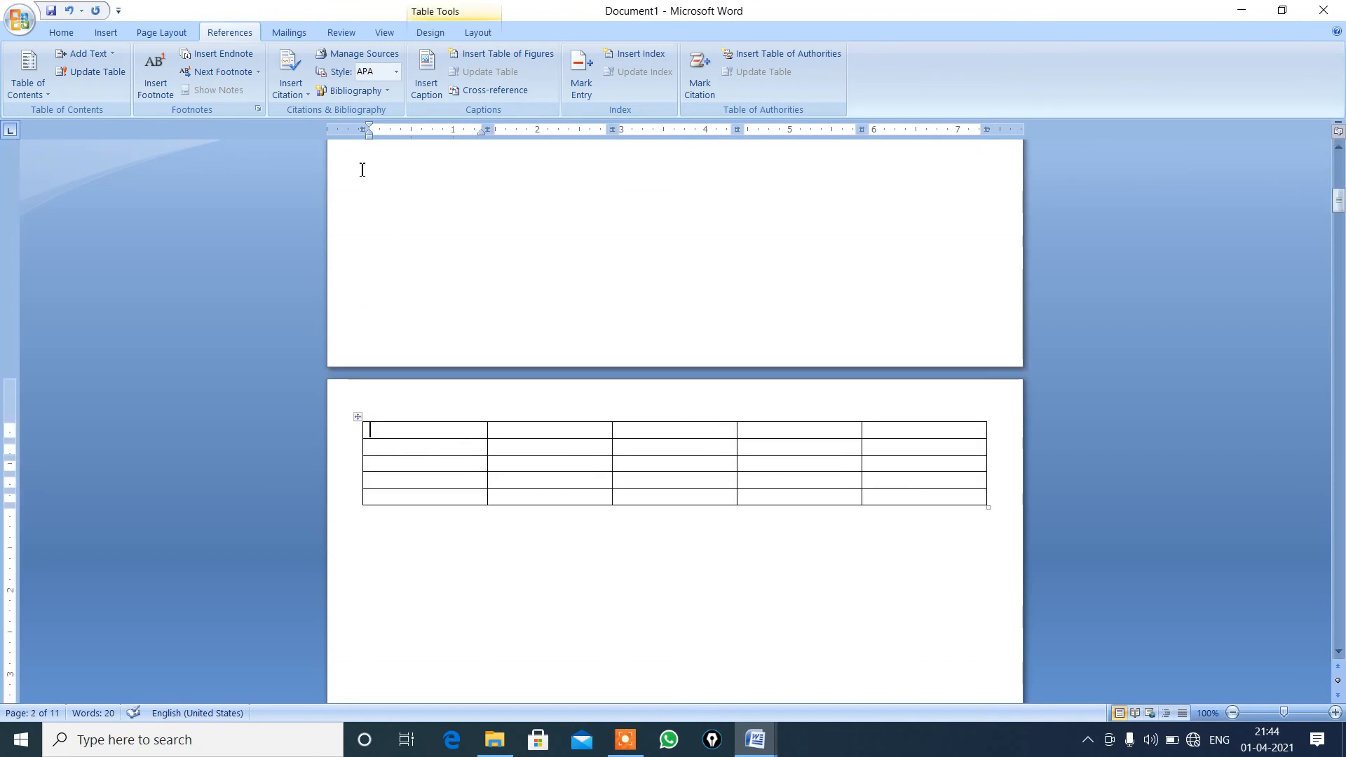
click(285, 97)
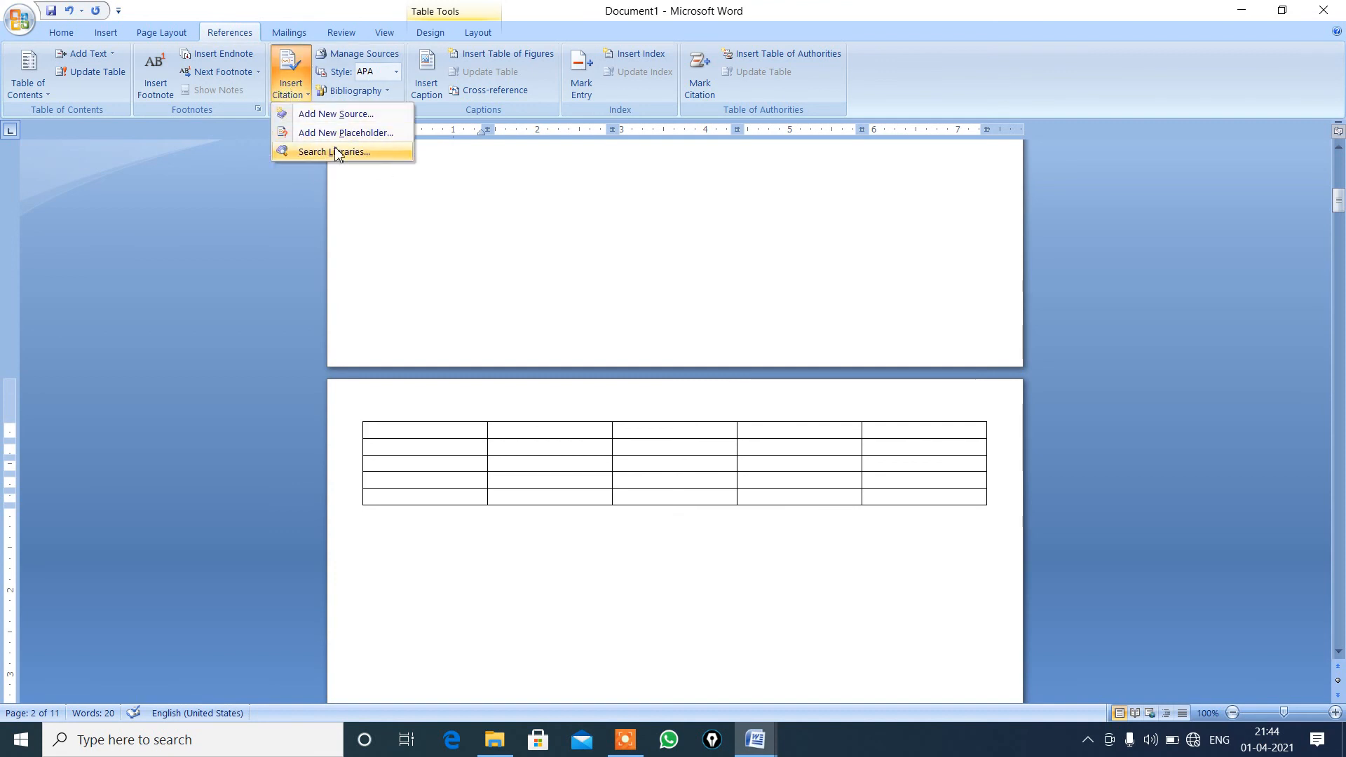
click(284, 82)
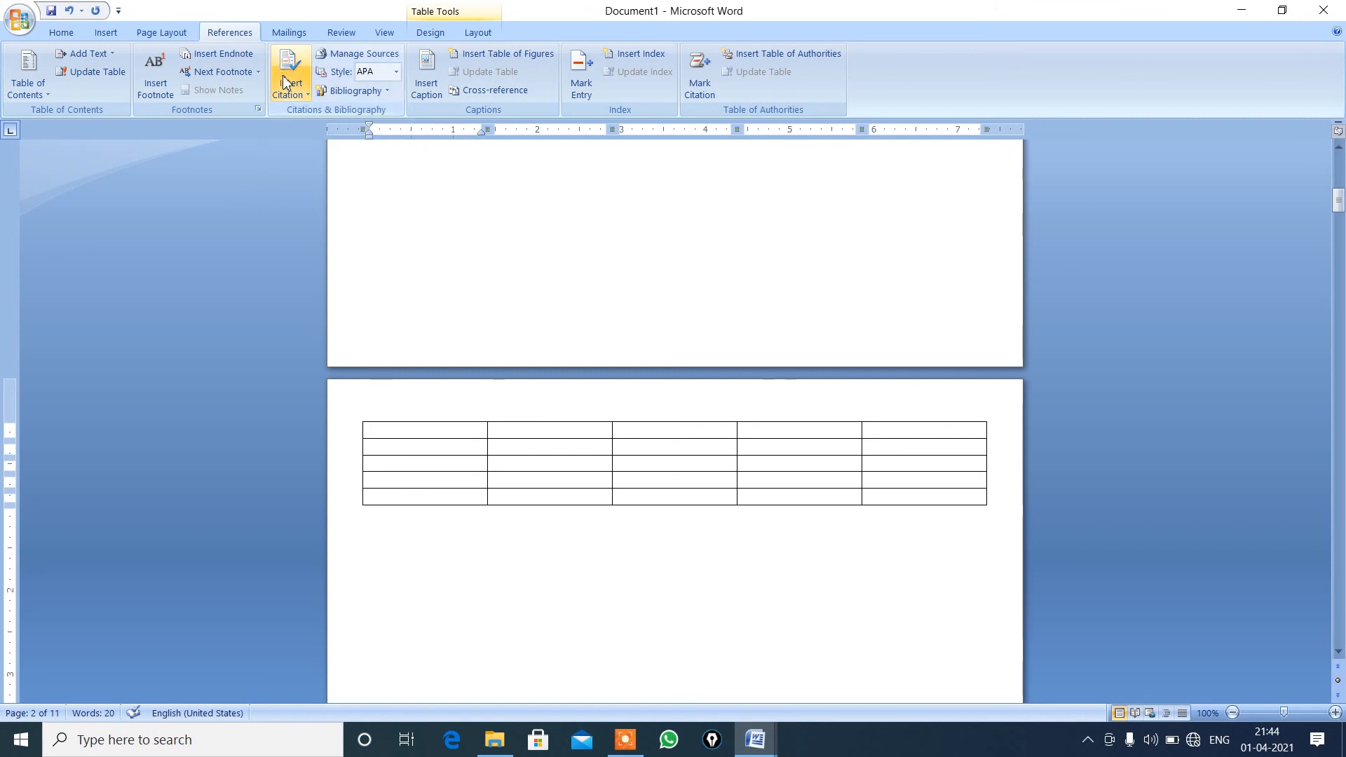
click(285, 82)
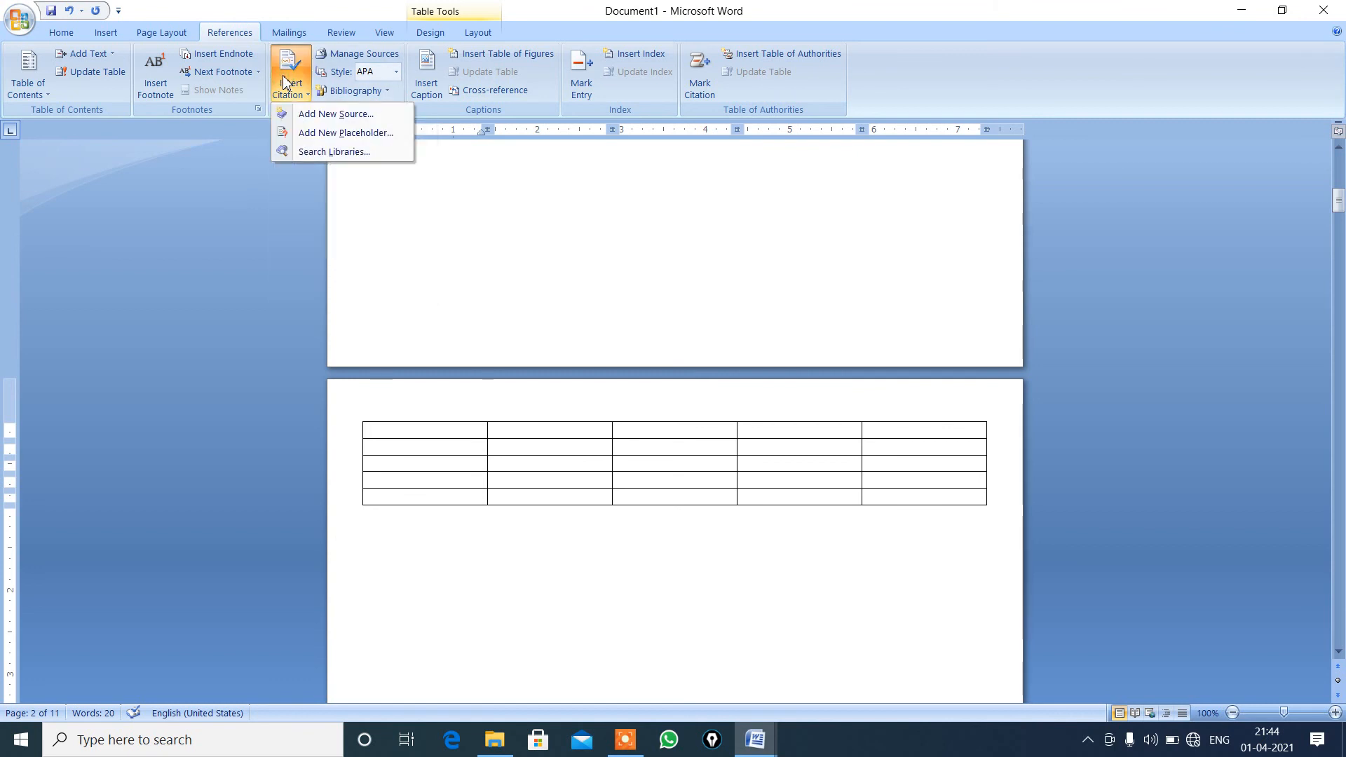
click(312, 115)
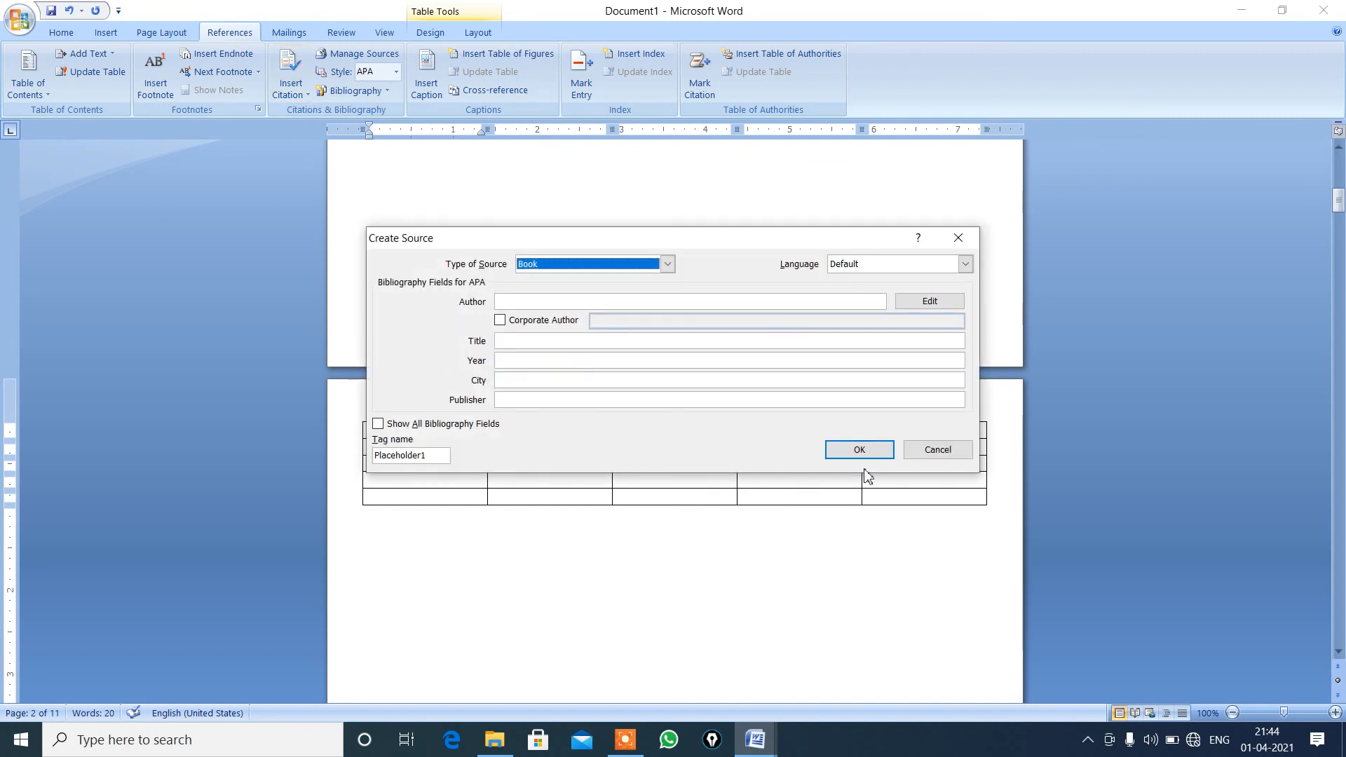
click(938, 451)
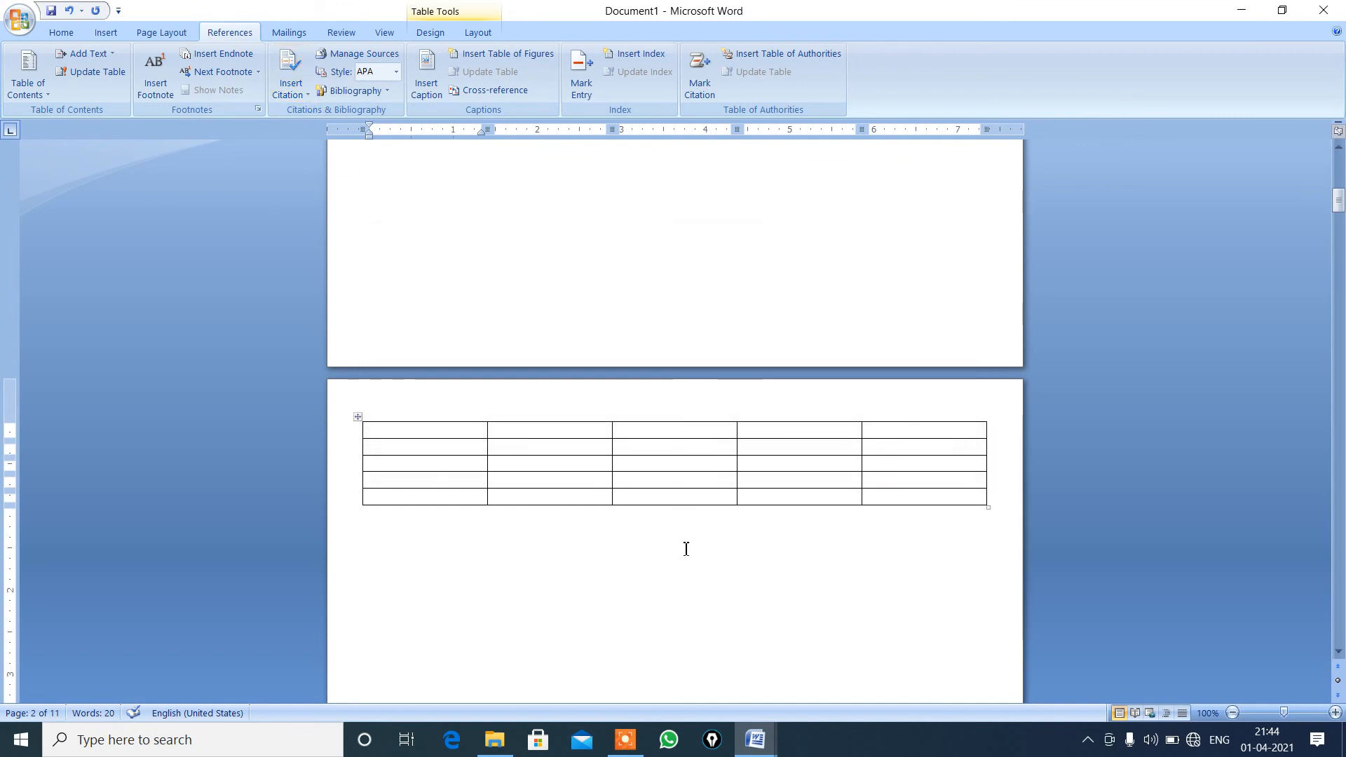
Insert a caption below the table on page 2 using the Figure label, reading "Figure 1".
click(544, 428)
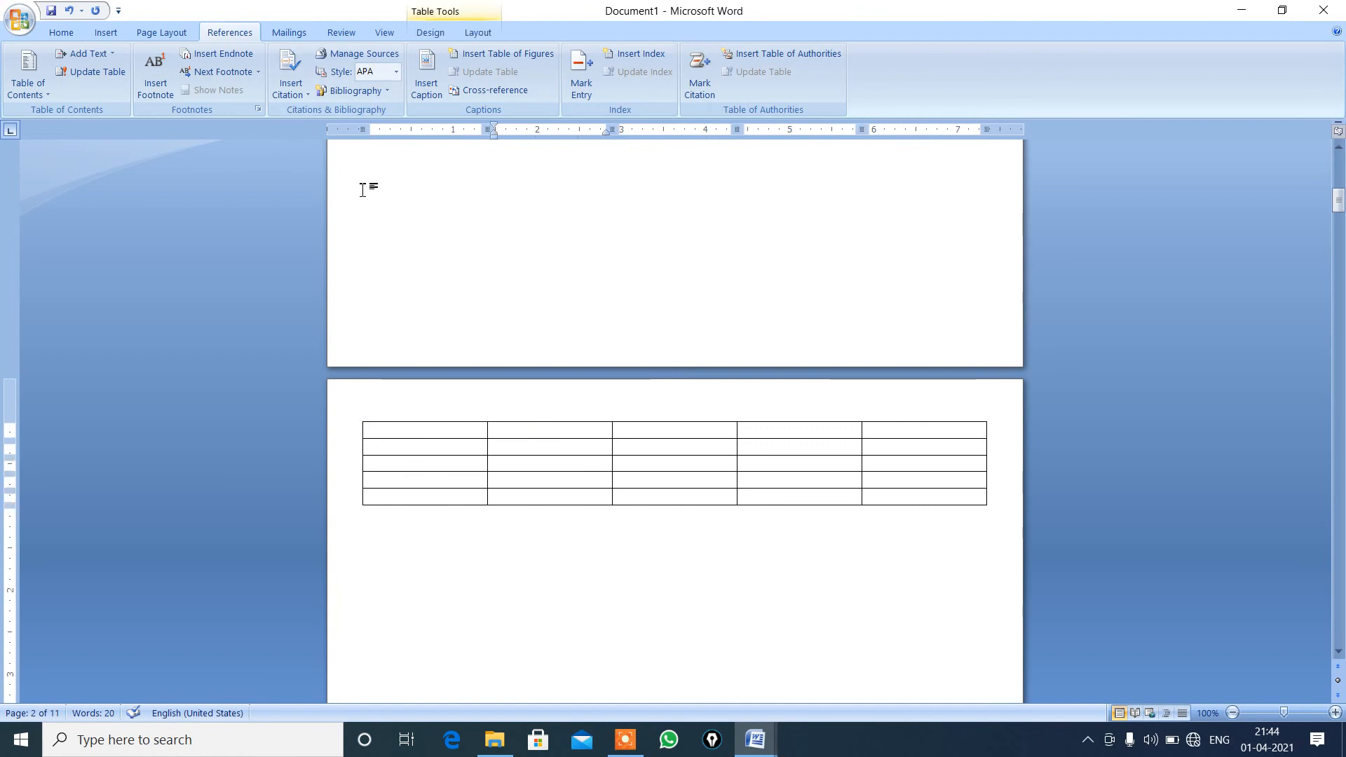
click(435, 72)
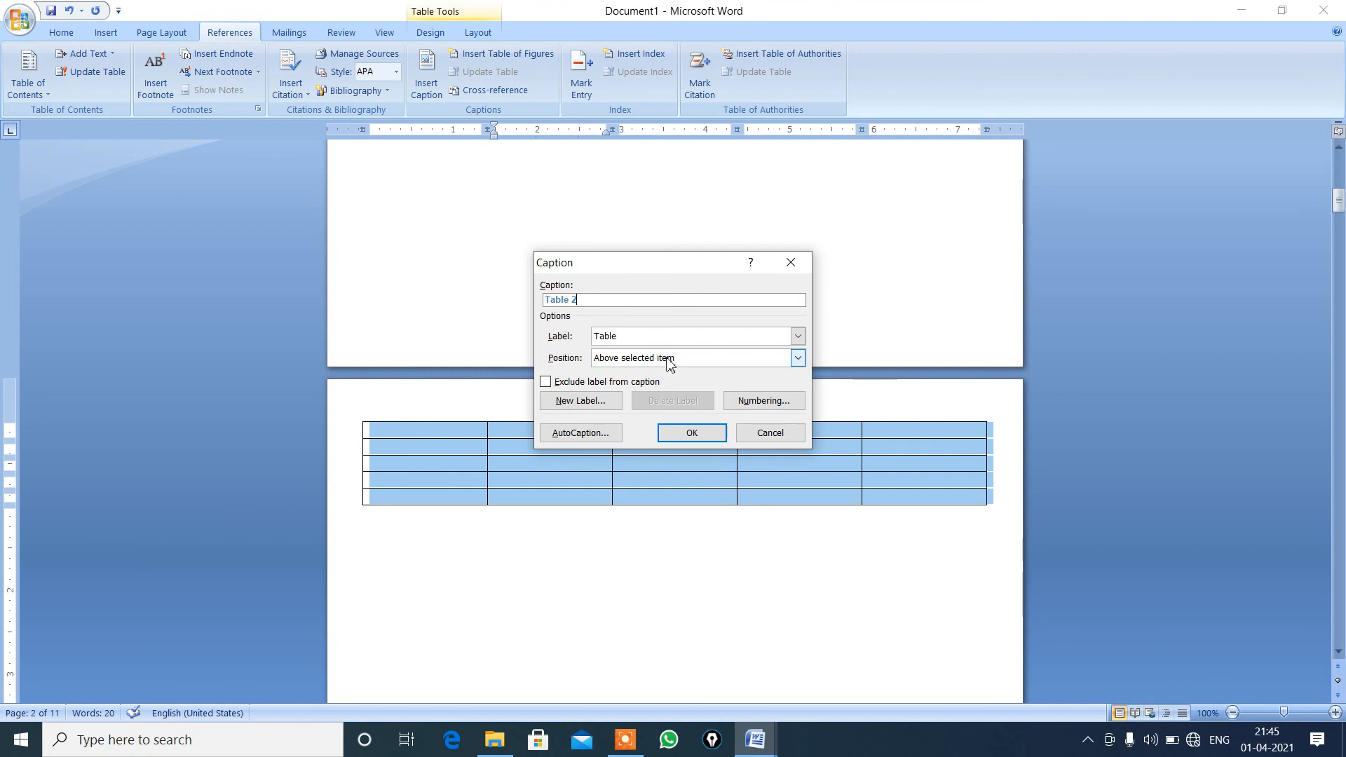
click(798, 338)
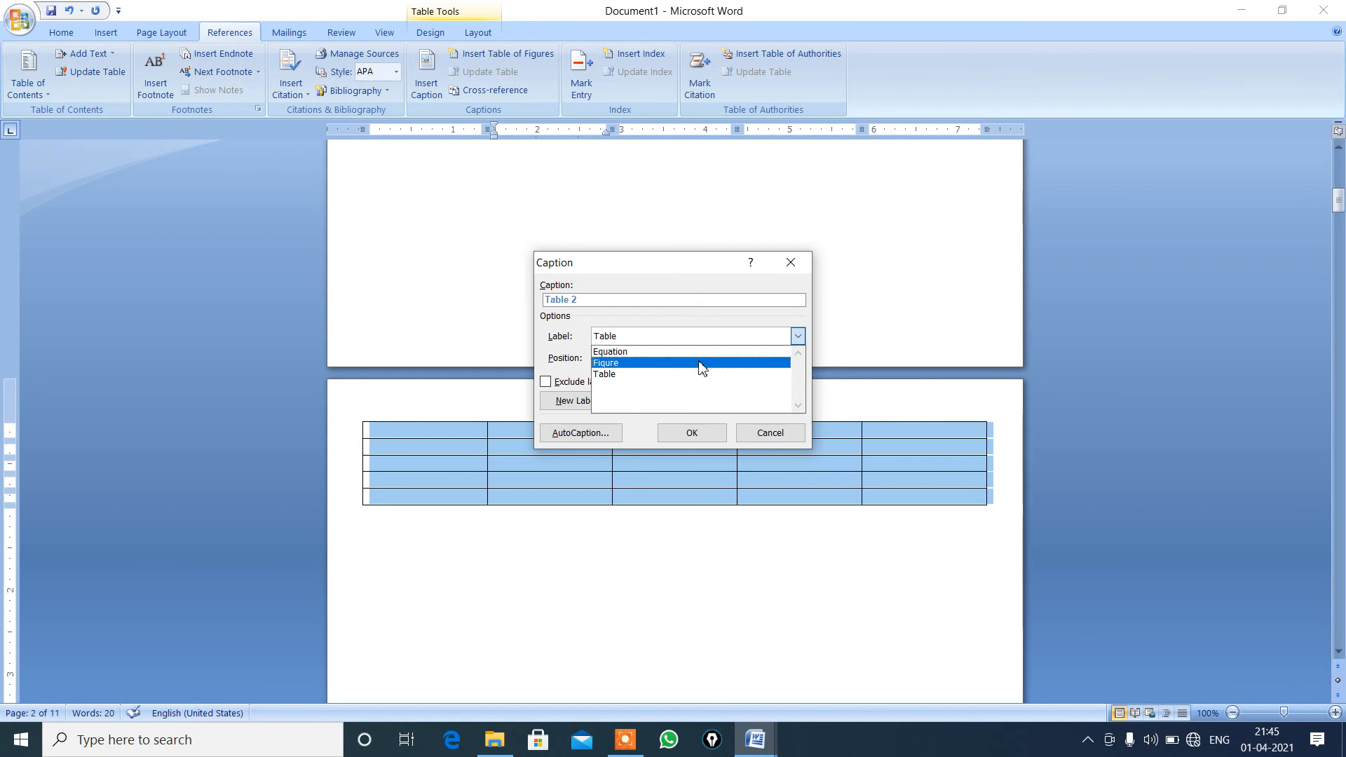
click(628, 366)
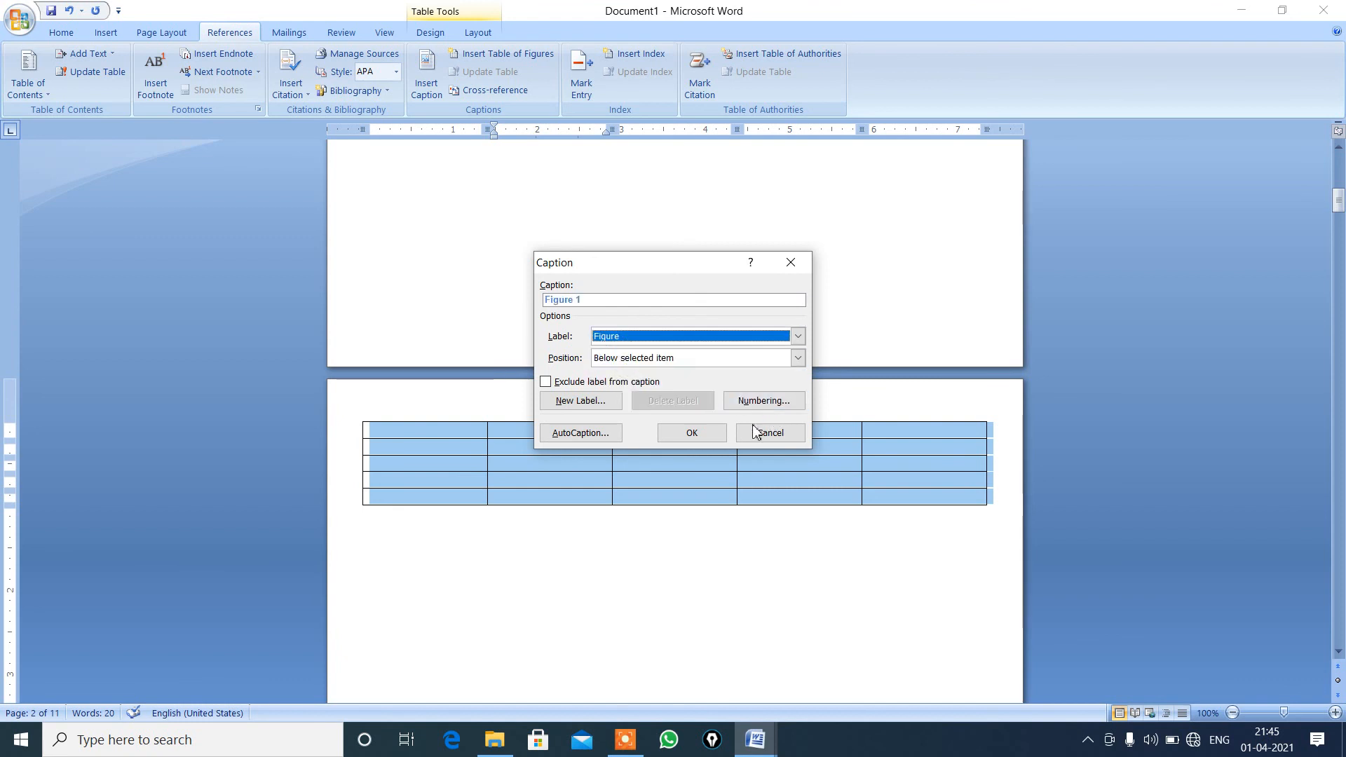
click(694, 434)
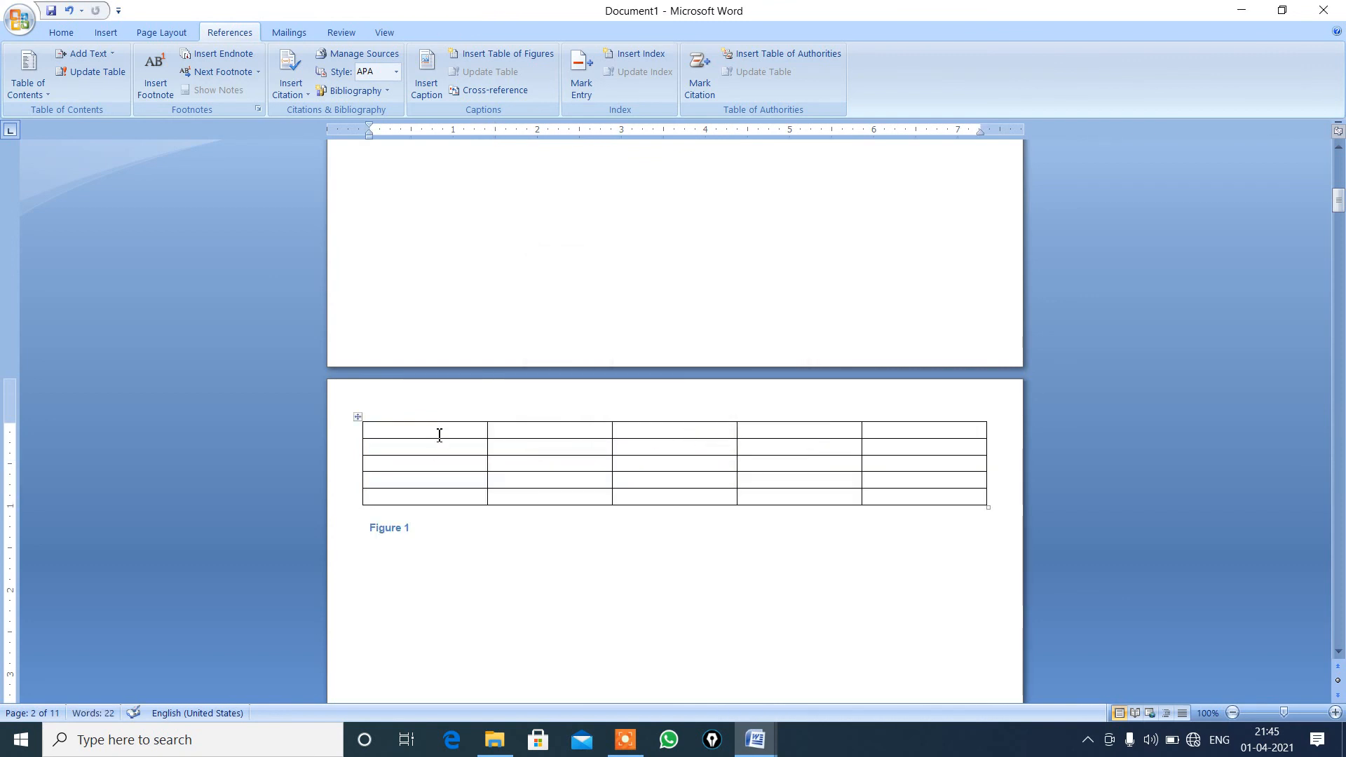
Delete the "Figure 1" caption below the table on page 2.
key(shift+Left)
key(BackSpace)
key(BackSpace)
key(BackSpace)
key(BackSpace)
key(BackSpace)
key(BackSpace)
key(BackSpace)
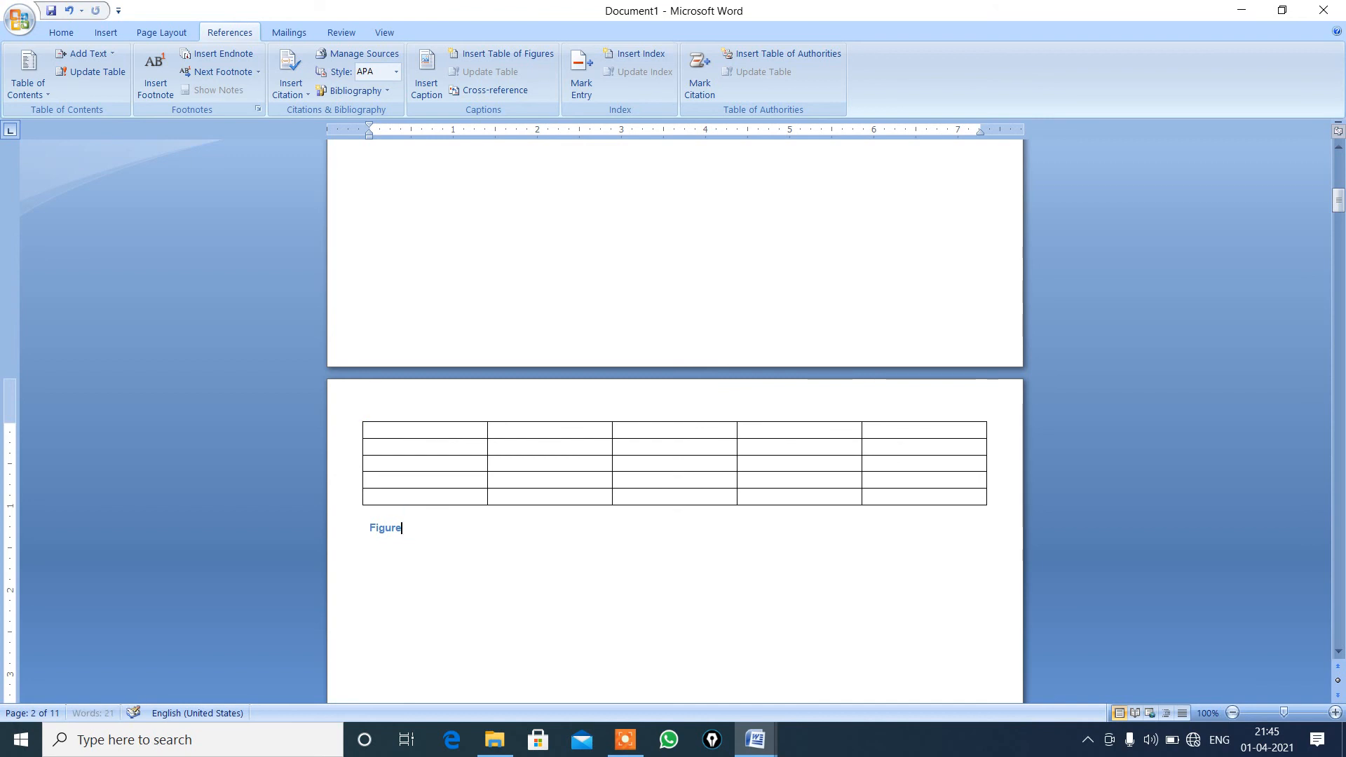
text(\])
key(BackSpace)
key(BackSpace)
key(BackSpace)
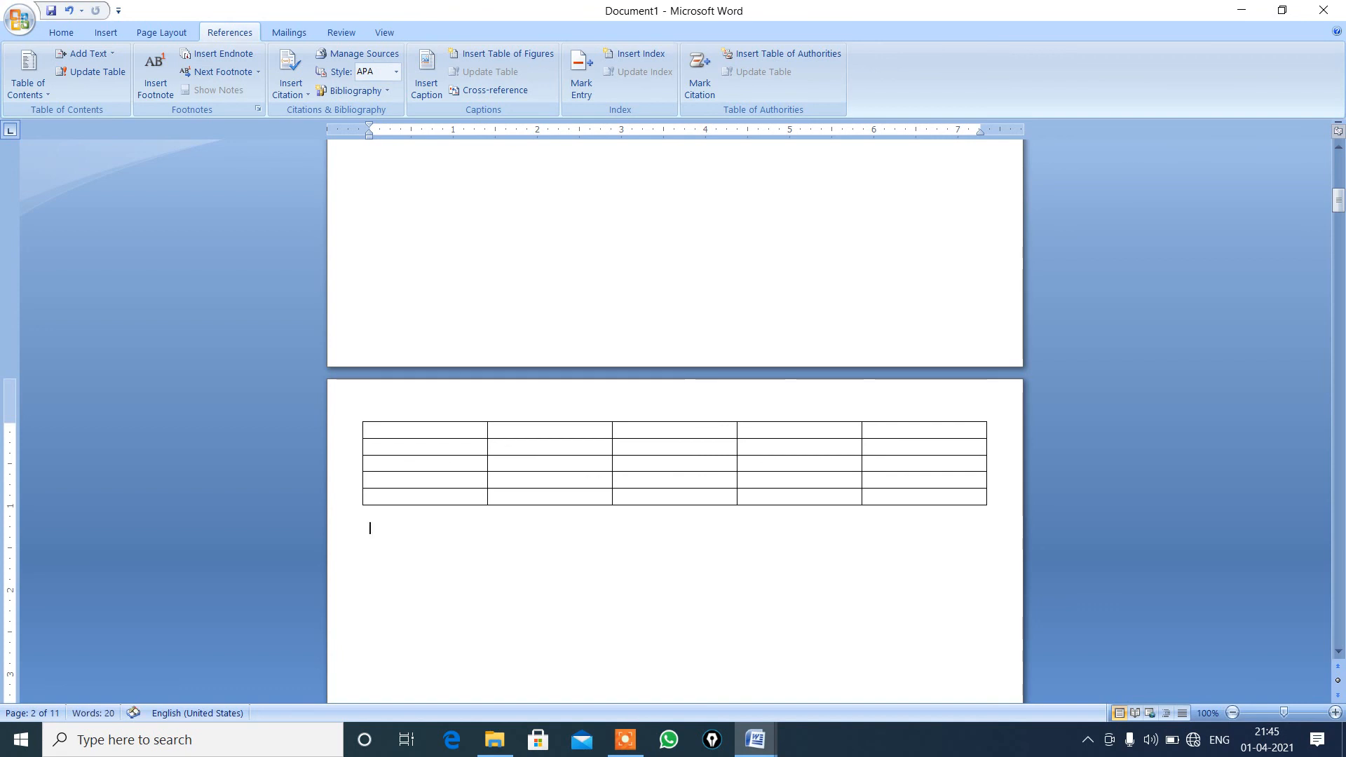
Insert the "Figure 1" caption below the page 2 table again, keeping the Figure label.
click(427, 437)
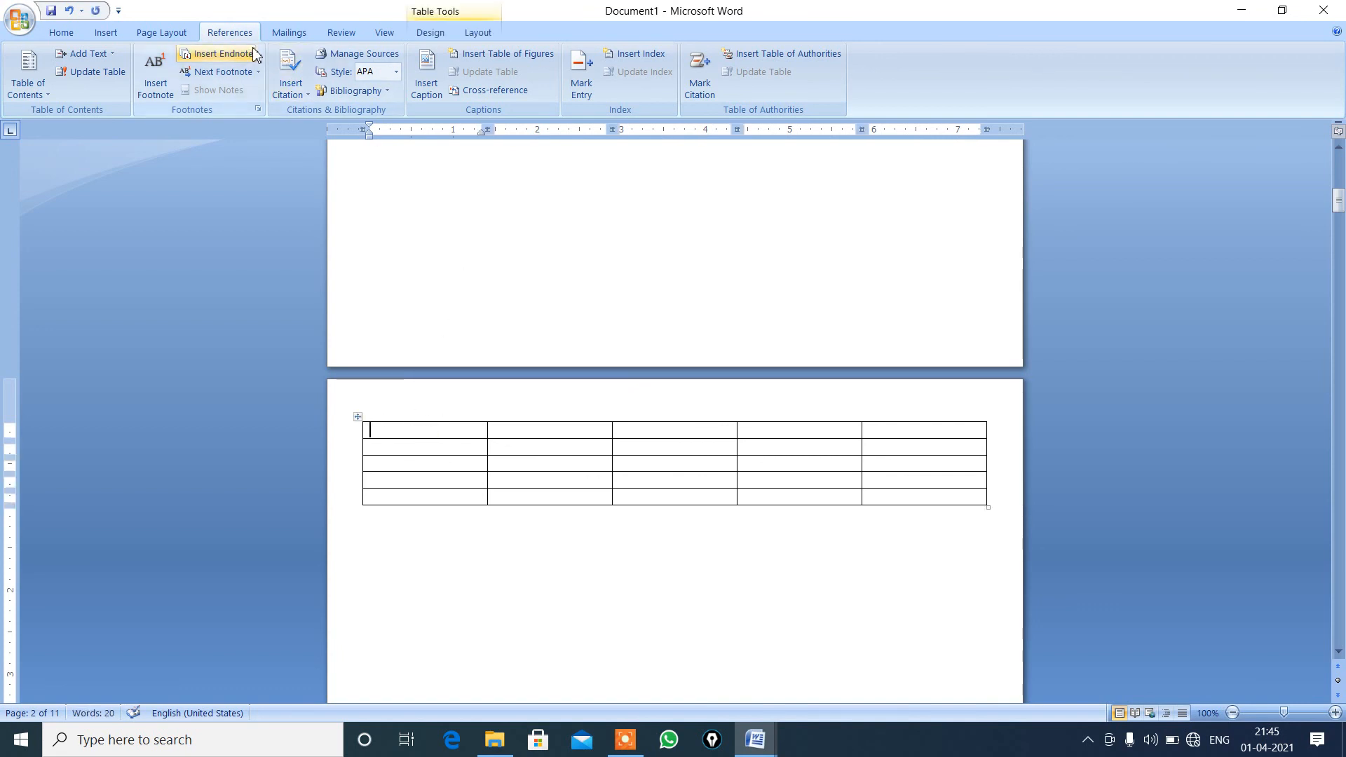
click(428, 80)
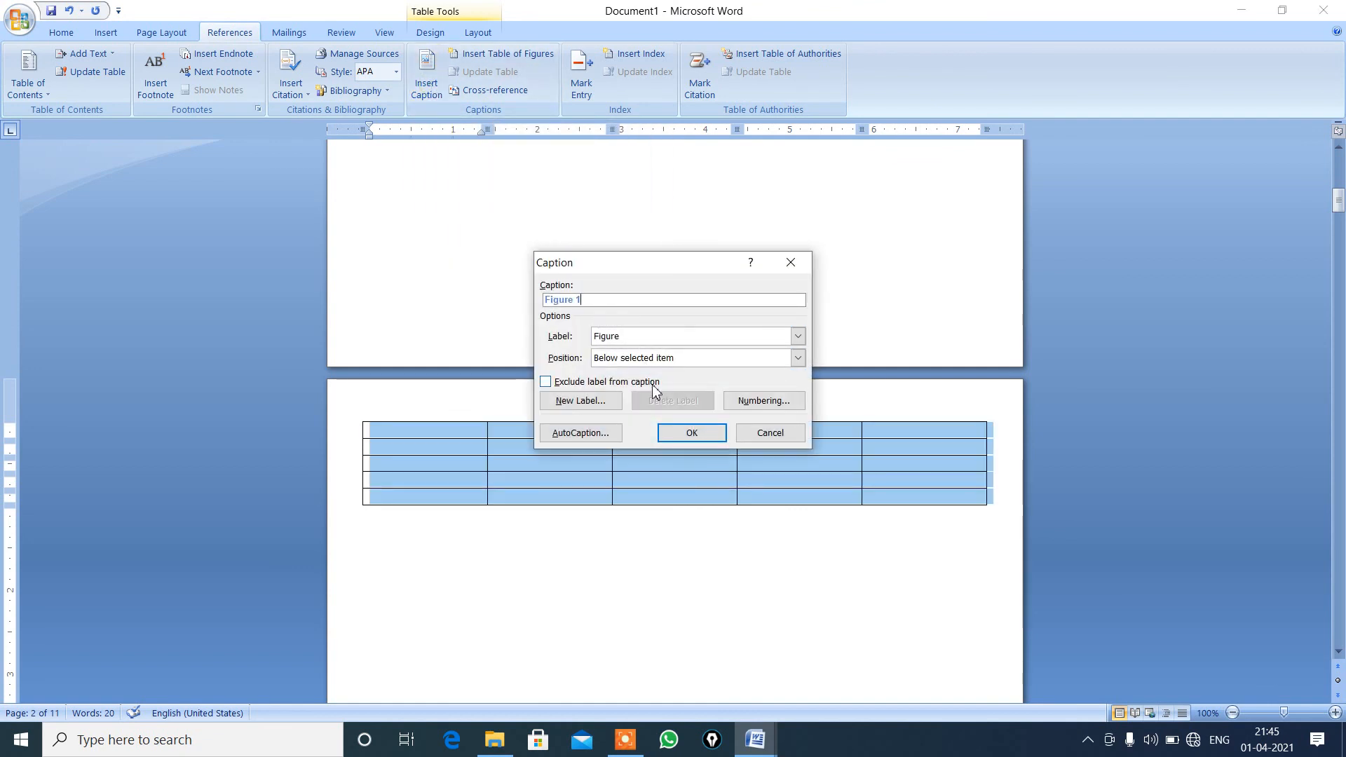
click(691, 433)
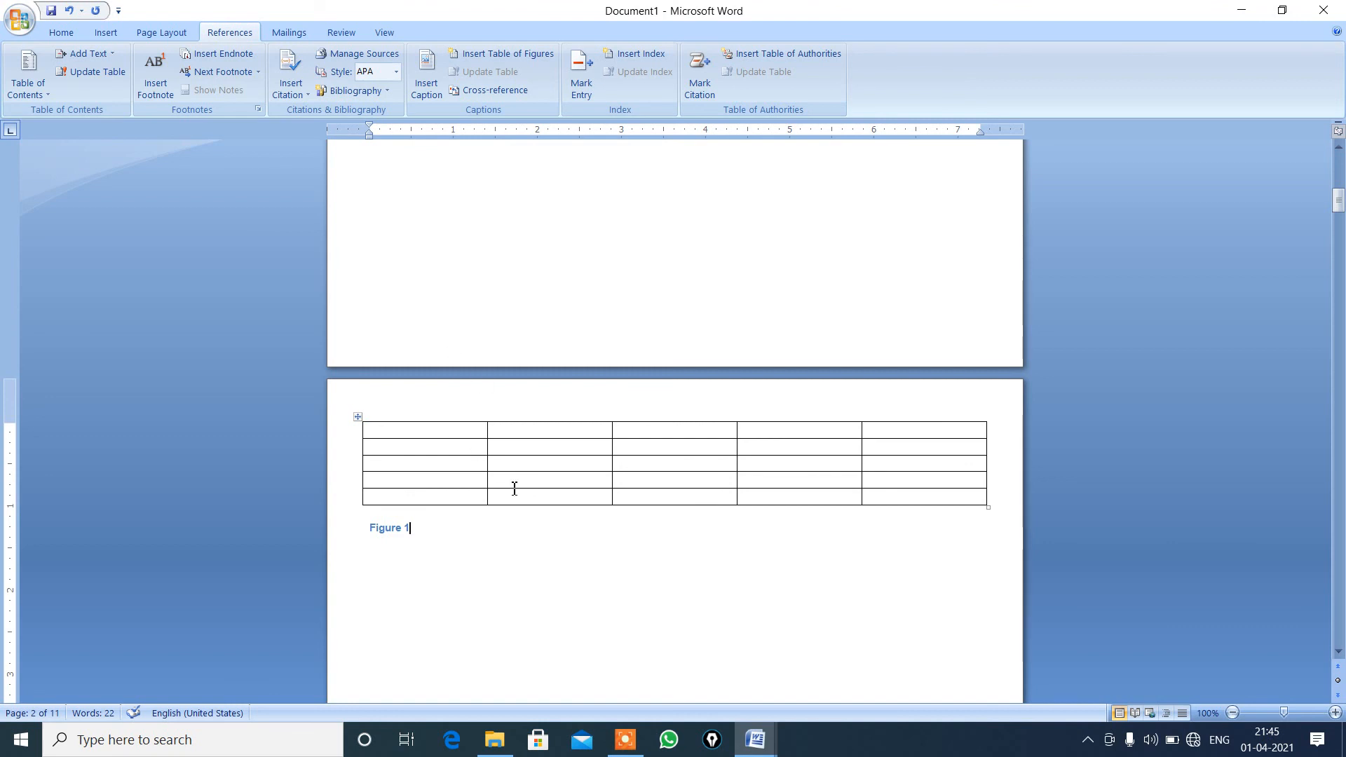
Delete the reinserted "Figure 1" caption and place the cursor in the page 2 table's first cell.
key(BackSpace)
key(BackSpace)
key(BackSpace)
key(BackSpace)
key(BackSpace)
key(BackSpace)
click(369, 430)
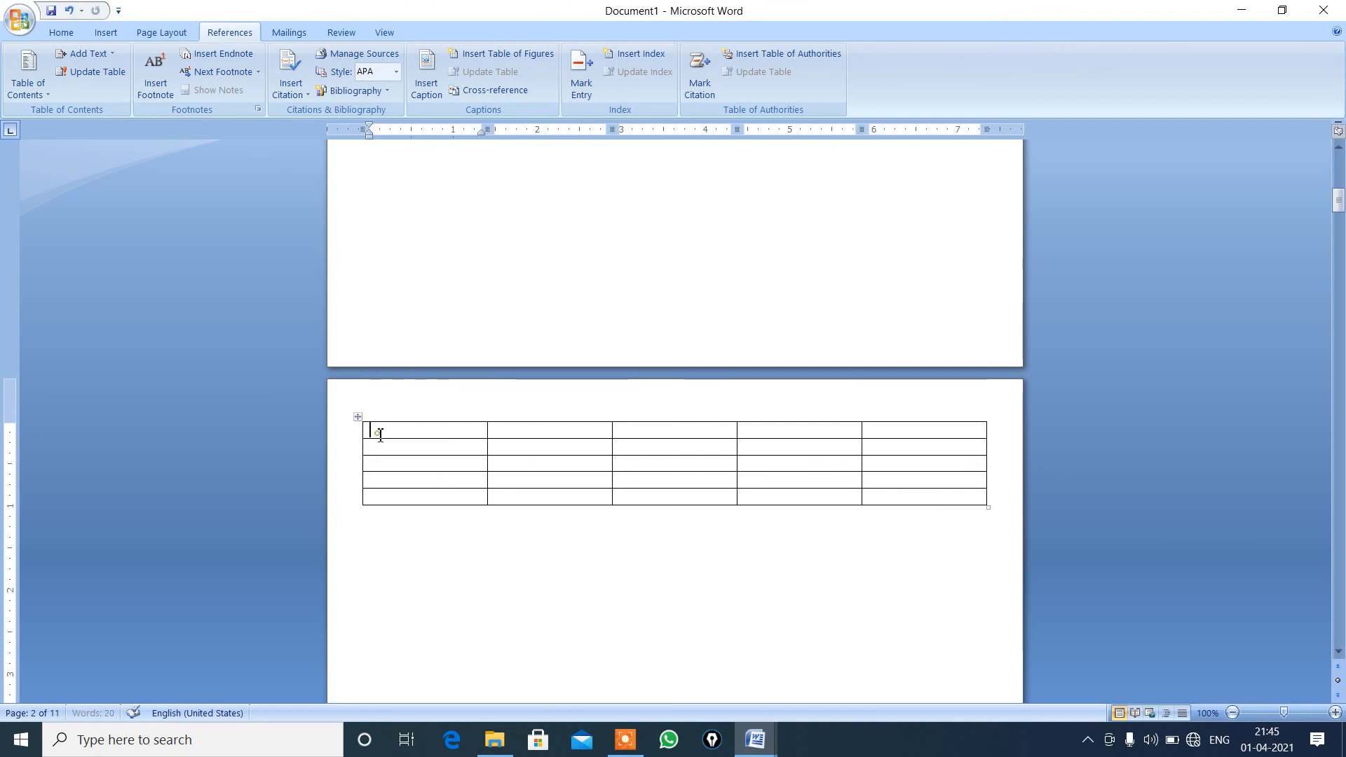
Insert the caption "Table 2" for the page 2 table, with the Table label and the position above the selected item.
click(412, 345)
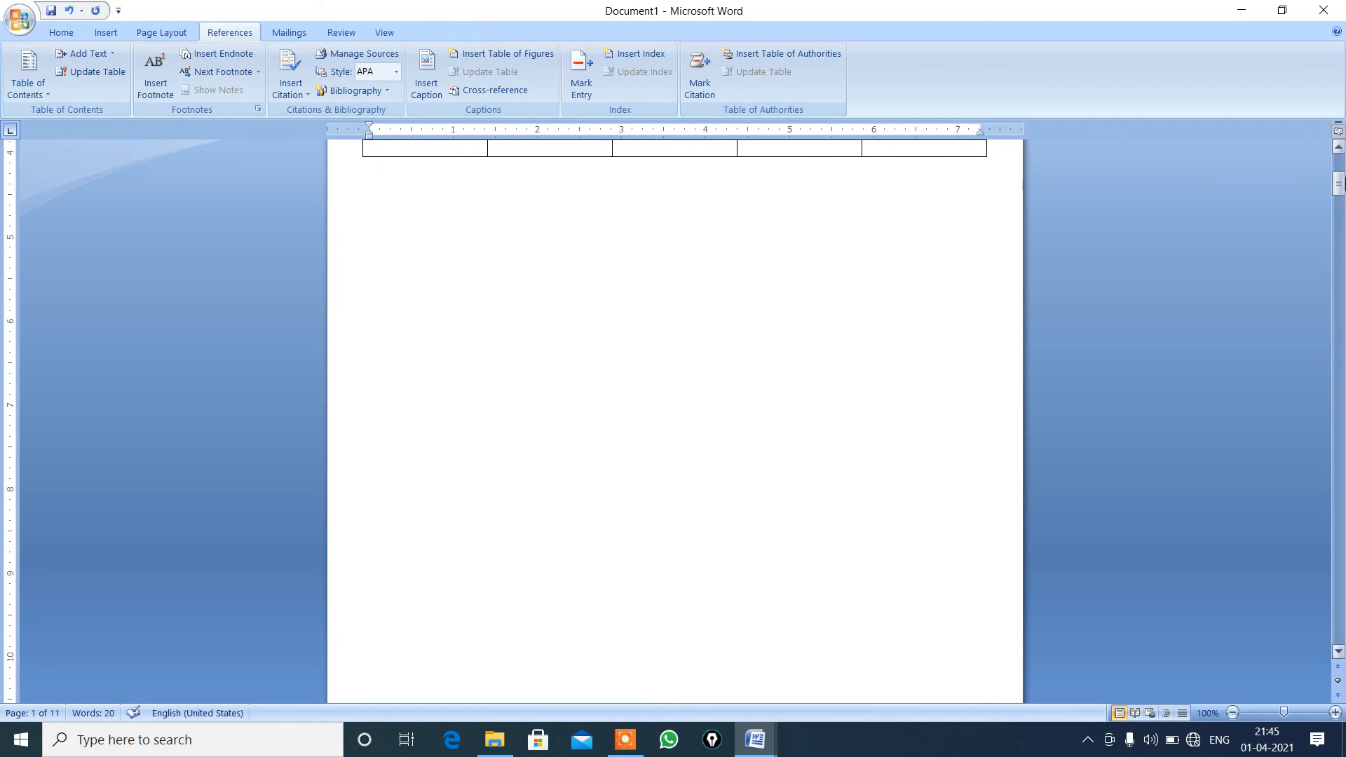
drag(1341, 184, 1340, 162)
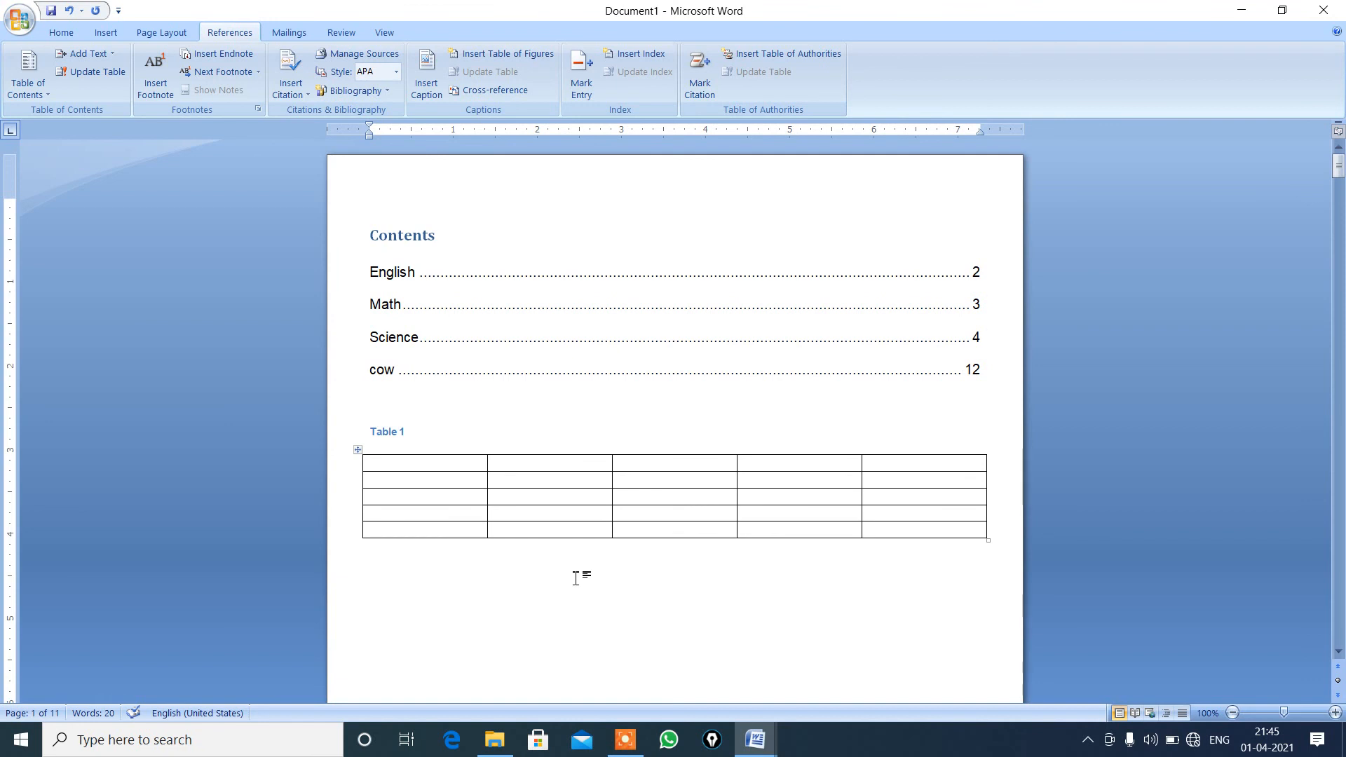
key(Return)
drag(1339, 181, 1316, 210)
click(439, 606)
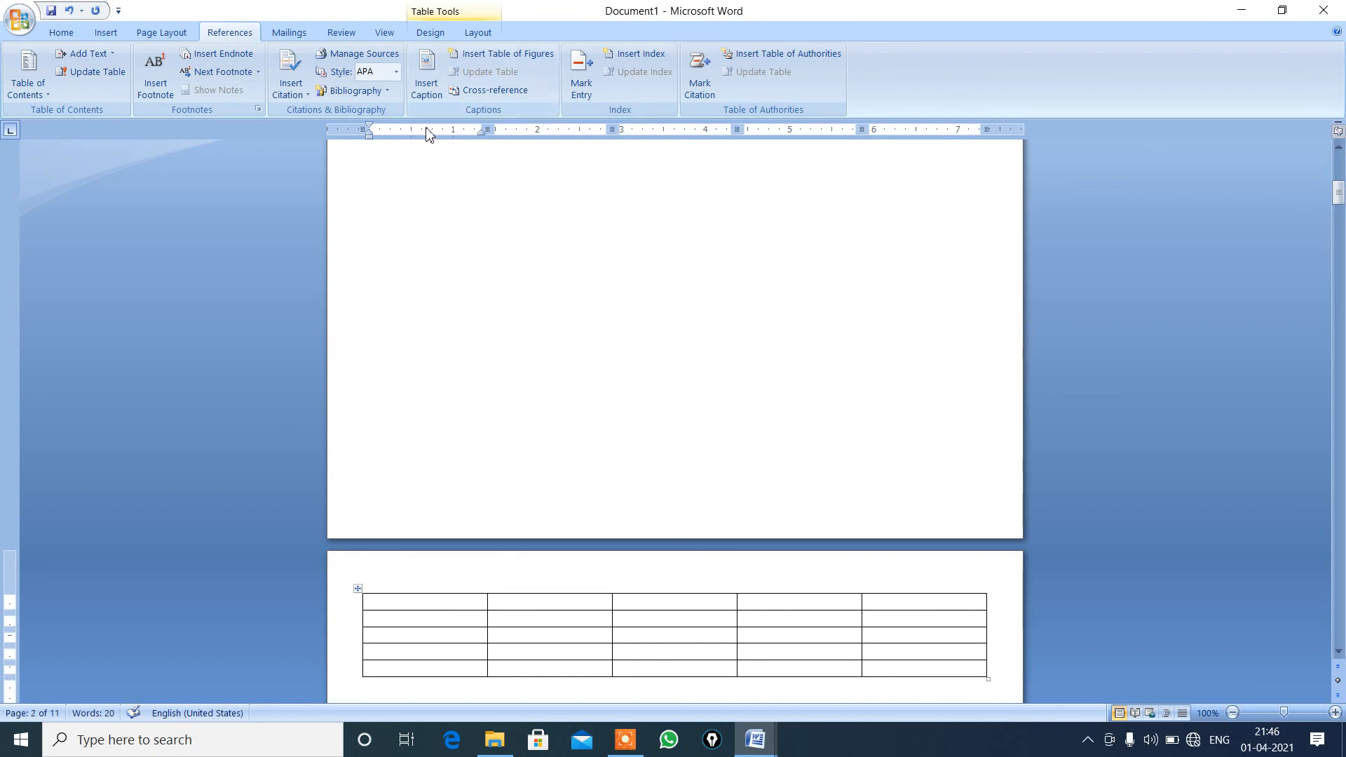
click(431, 91)
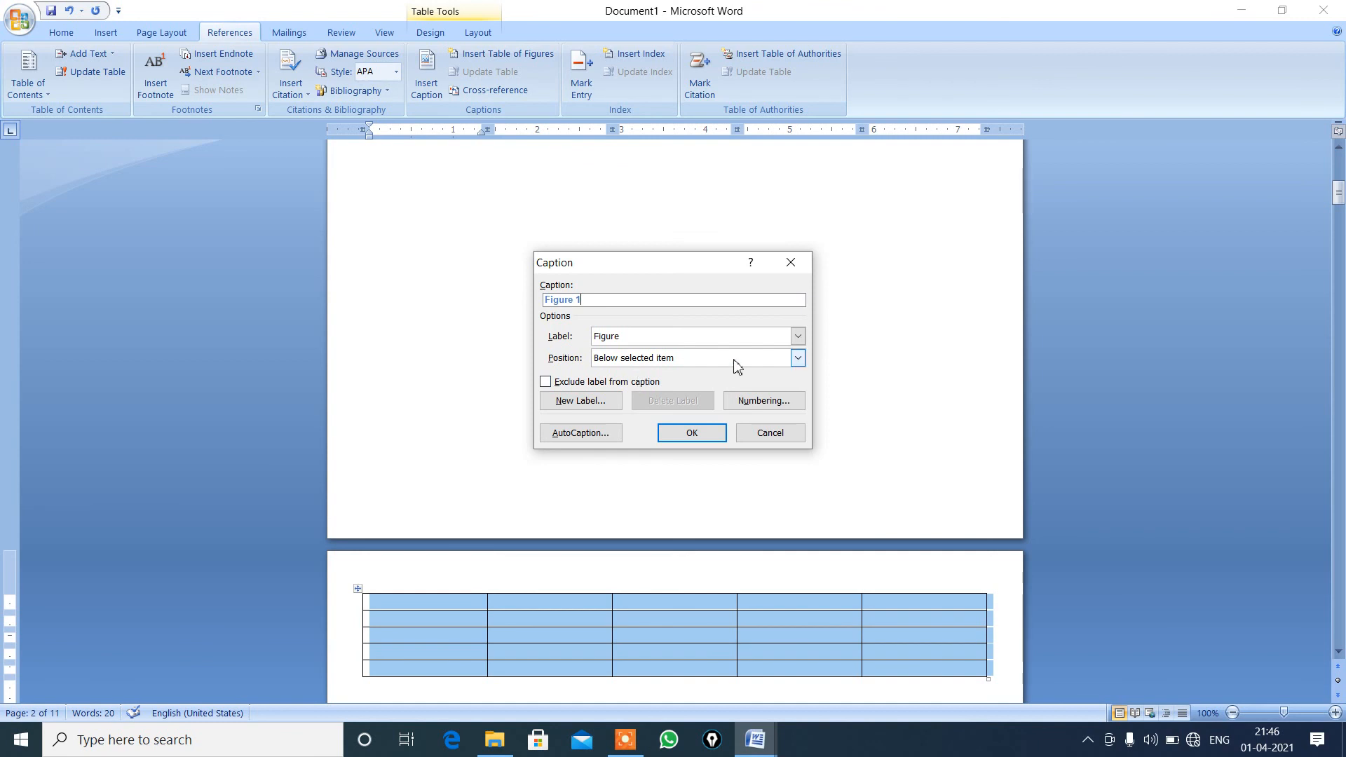
click(797, 359)
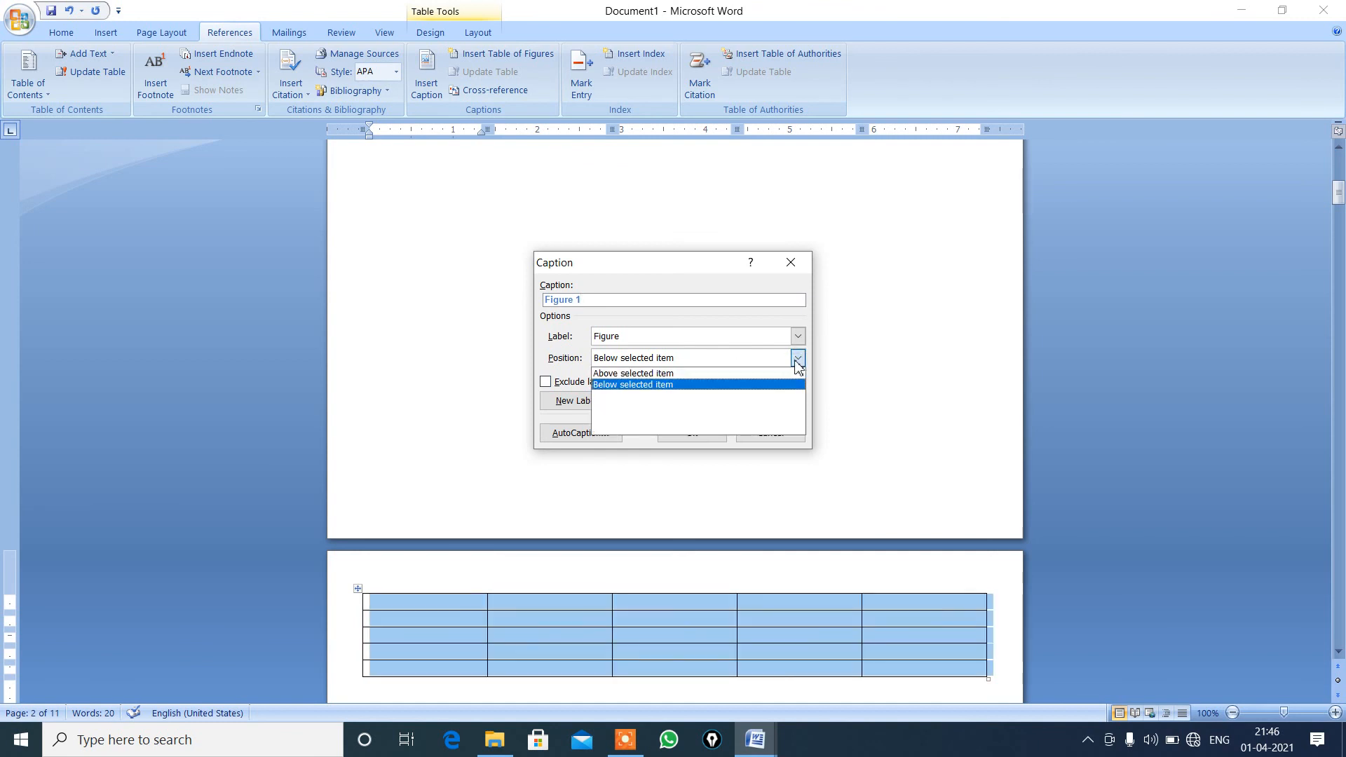
click(701, 382)
key(Up)
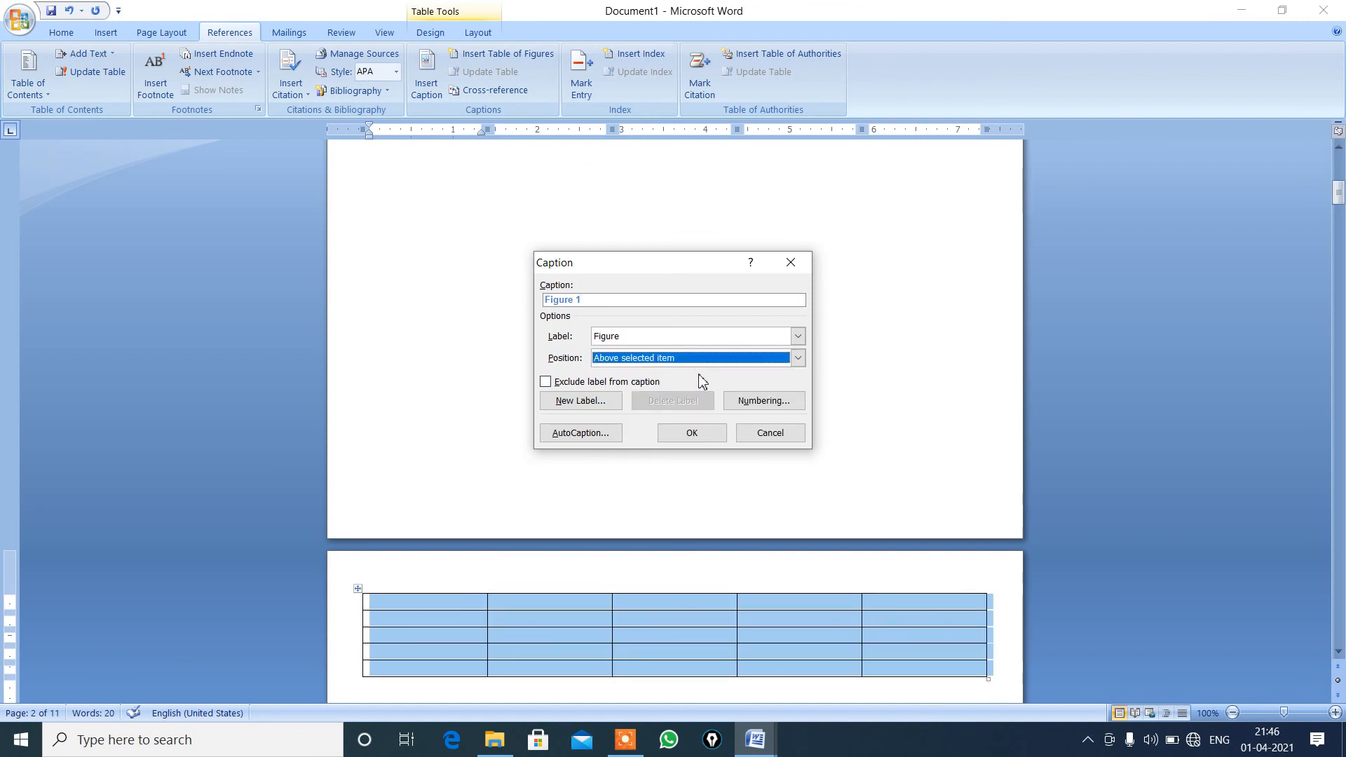
click(798, 336)
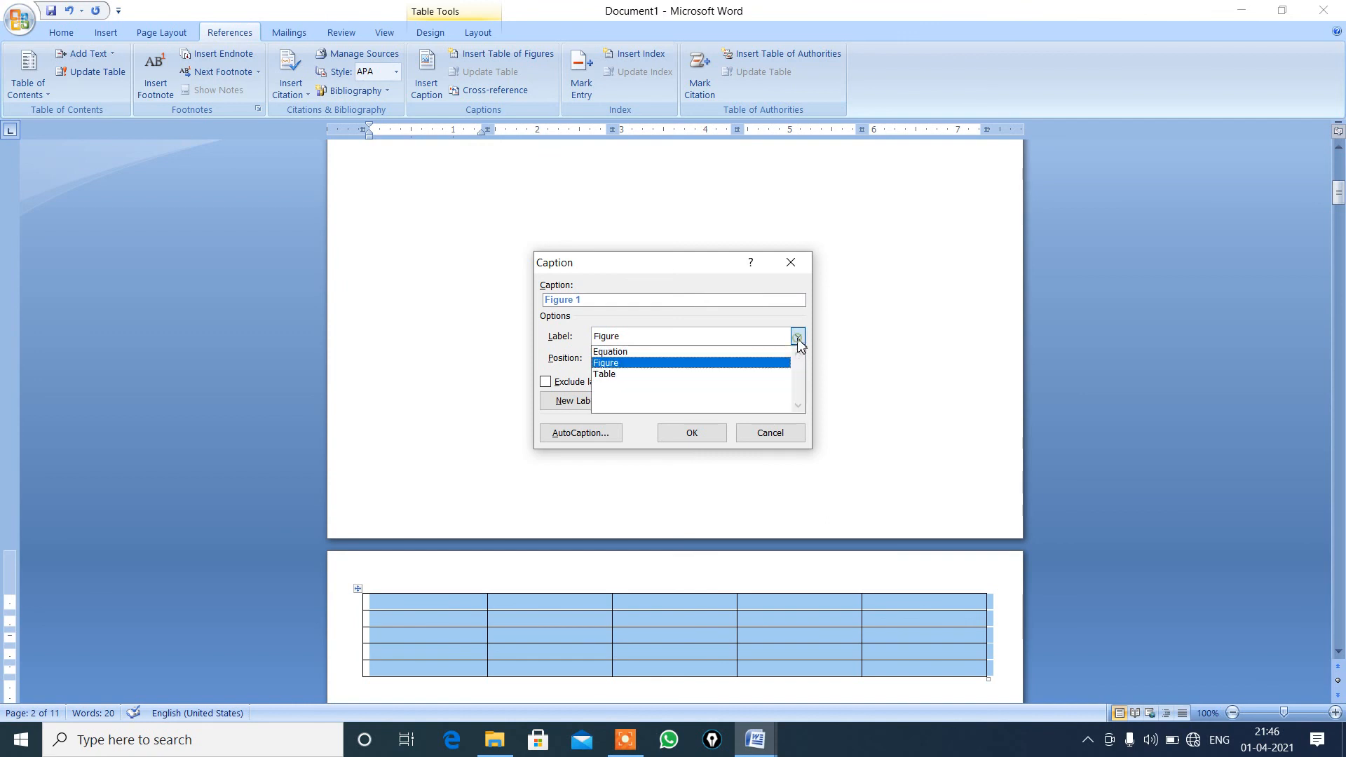
click(642, 375)
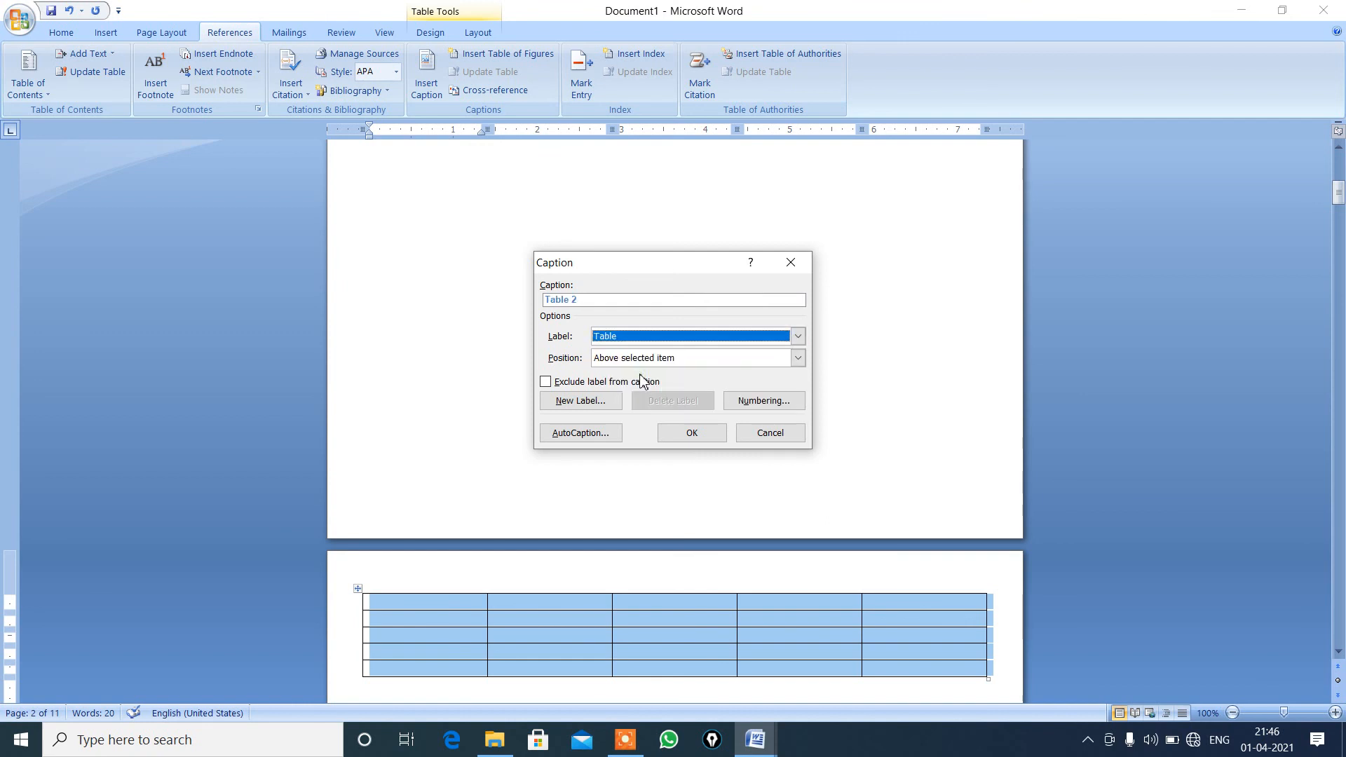
click(696, 433)
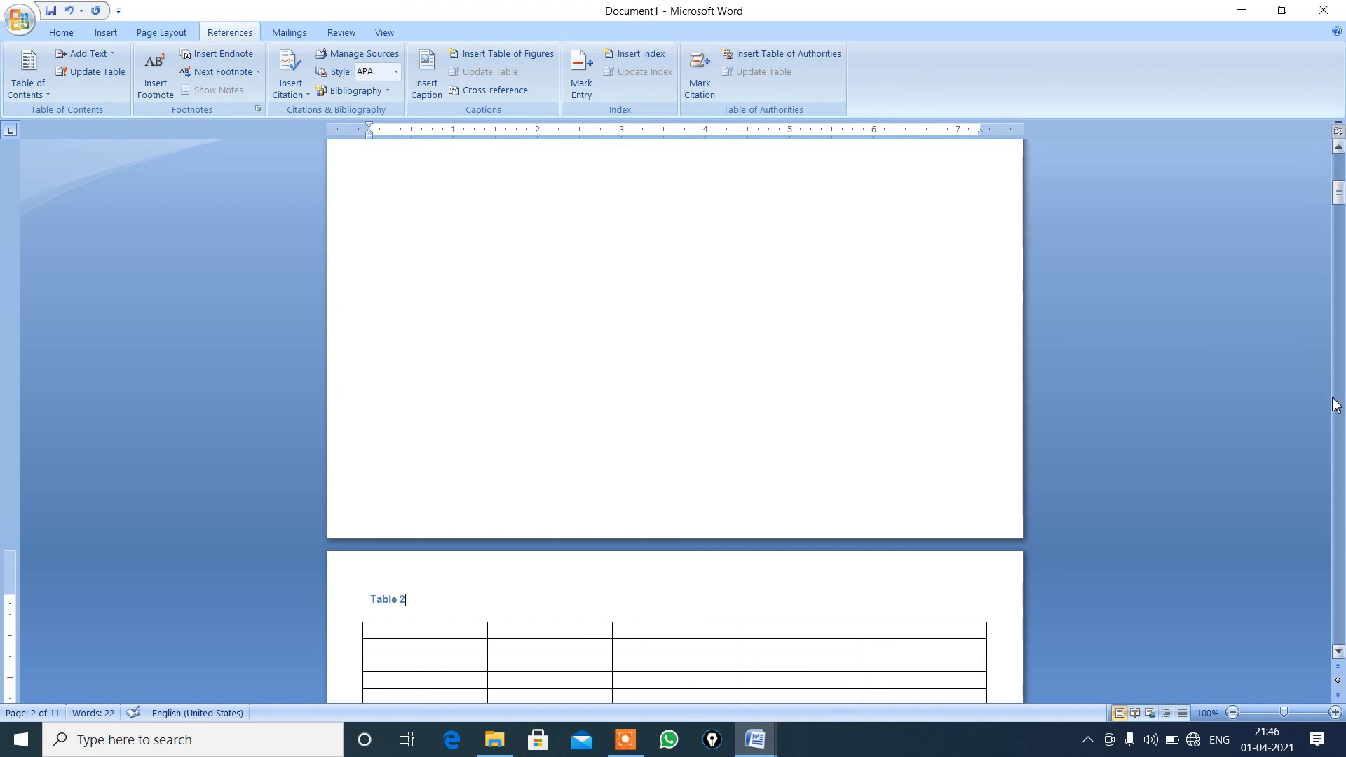
Highlight the word "Table" in the first page's caption, and place the cursor in that table's first row, third column.
drag(1339, 202, 1339, 179)
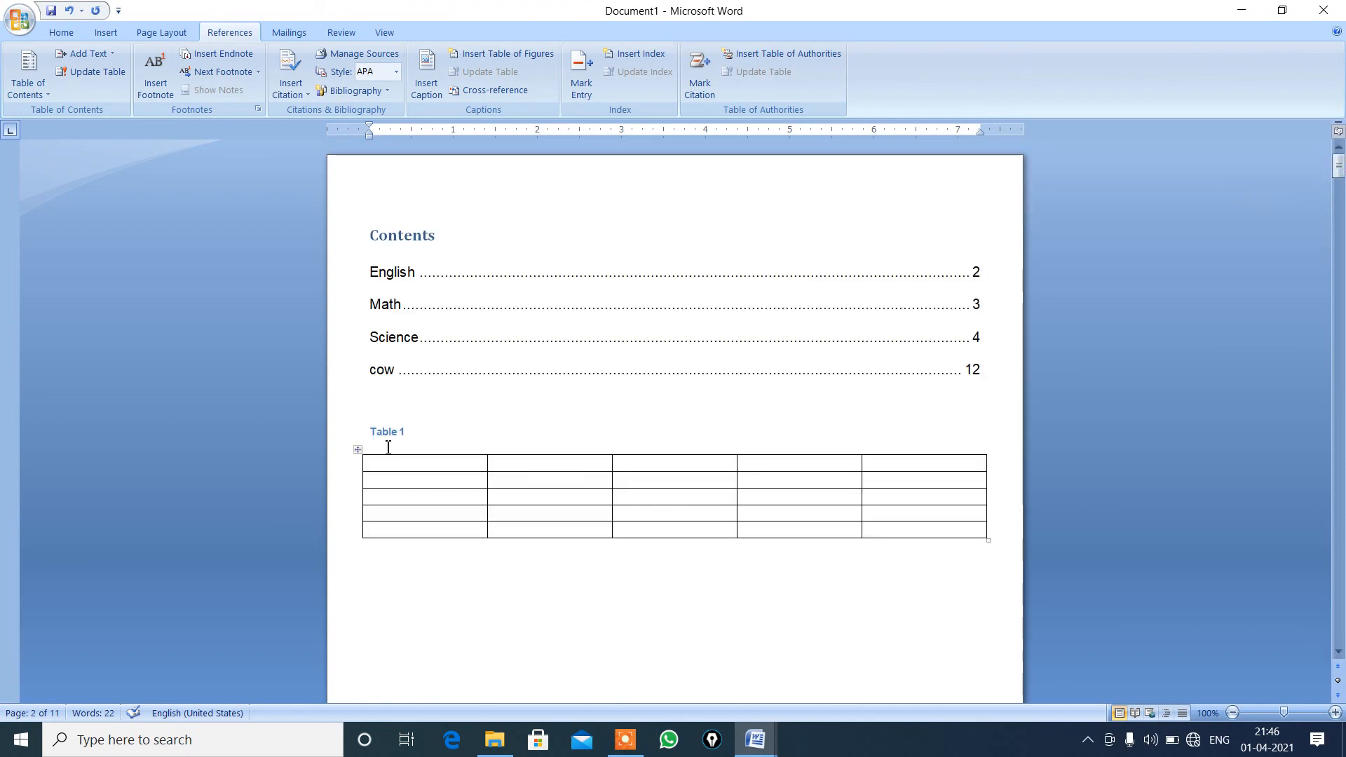
double_click(389, 436)
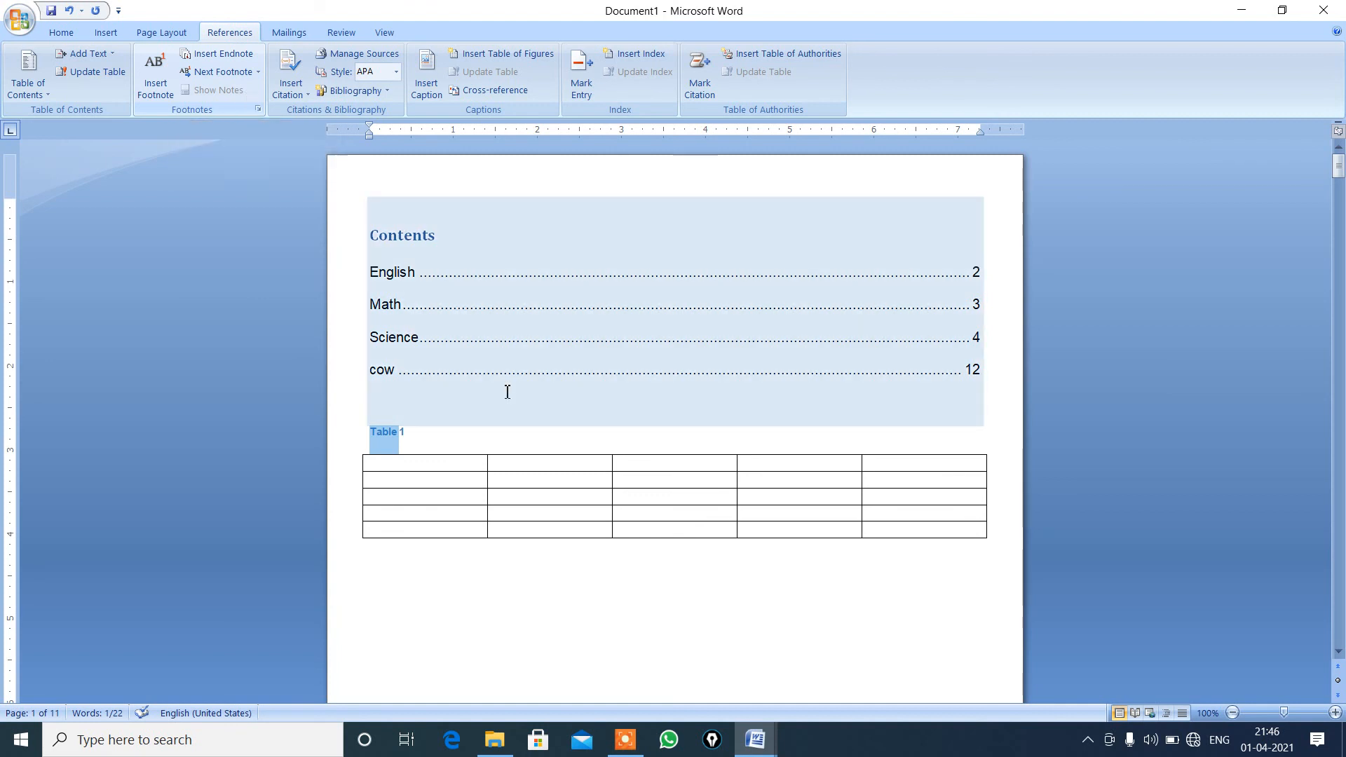
click(710, 465)
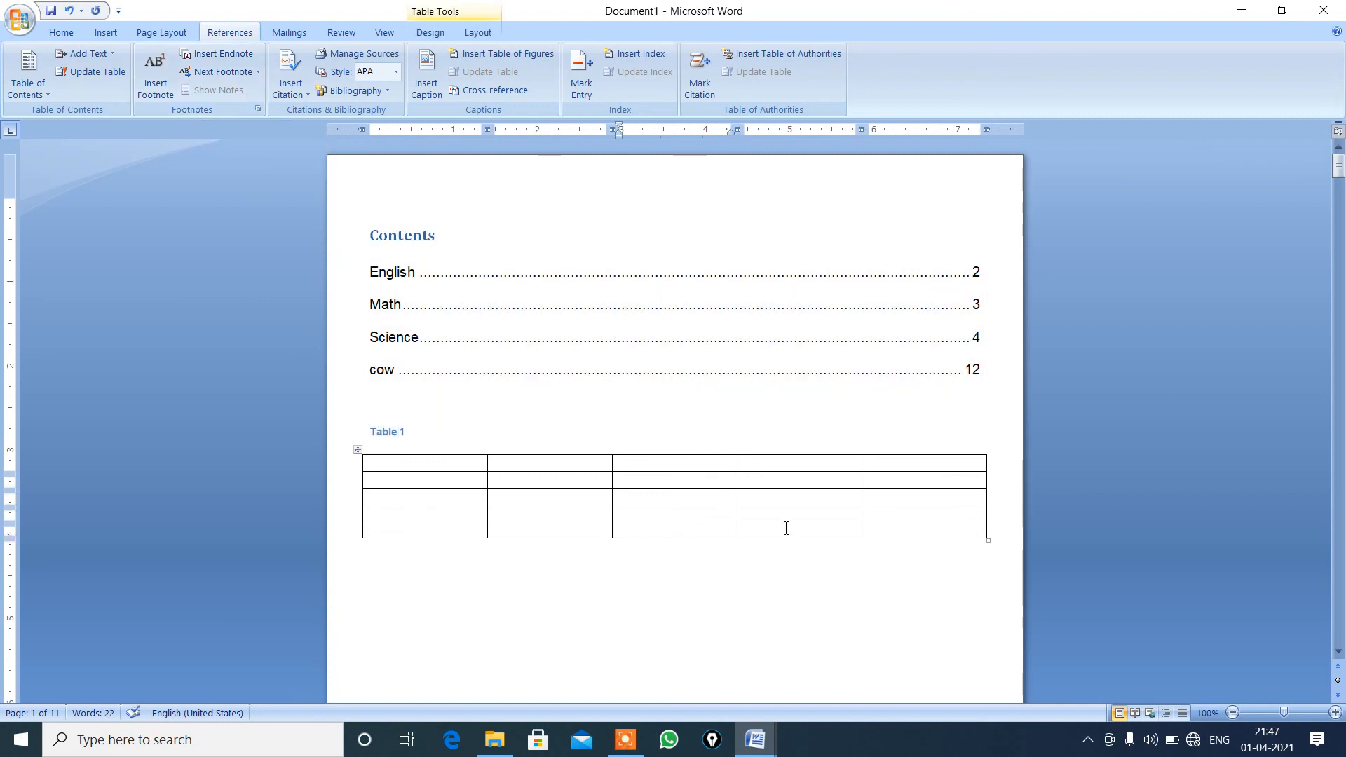